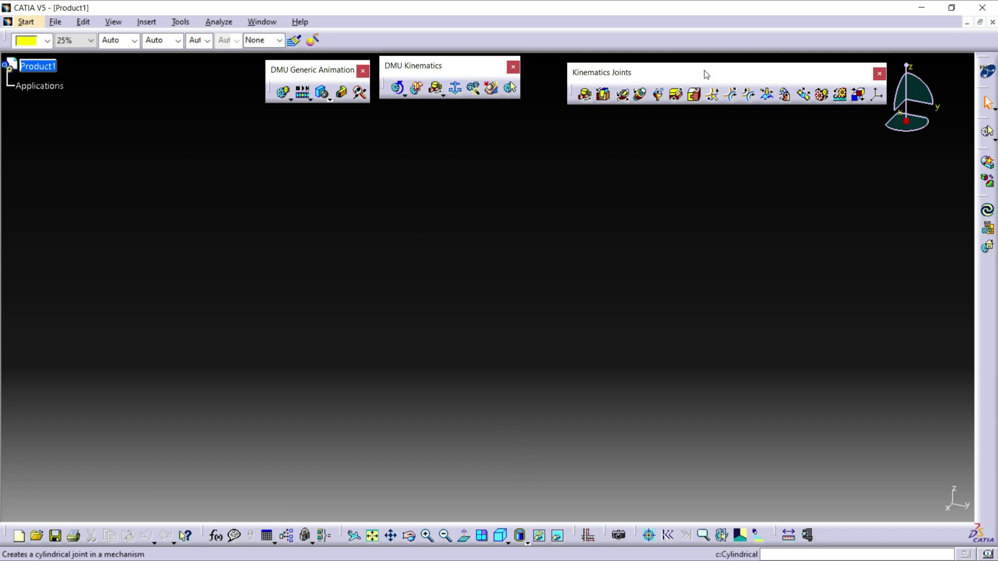
Step: Close the open product document and start a new Assembly Design product
click(992, 22)
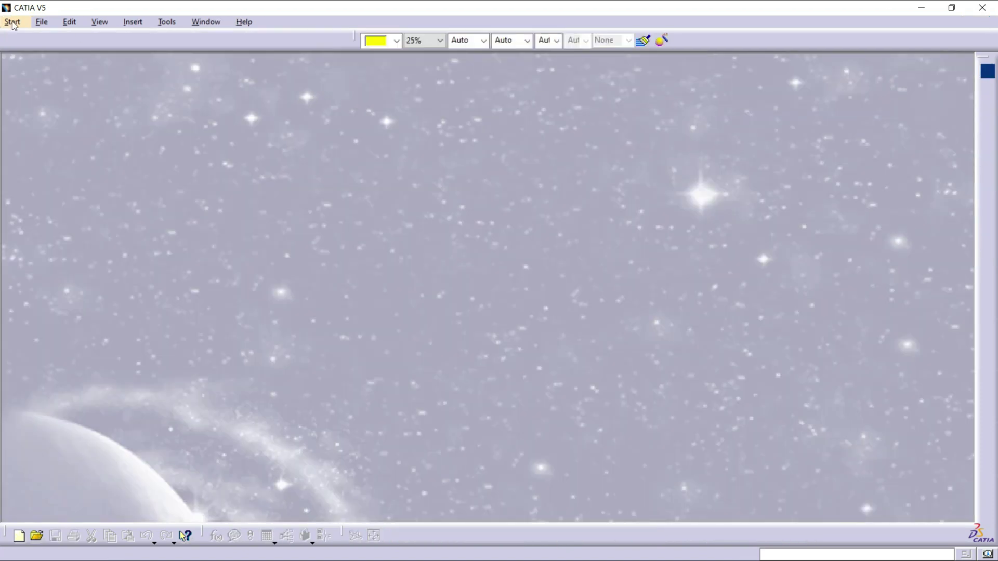
click(12, 21)
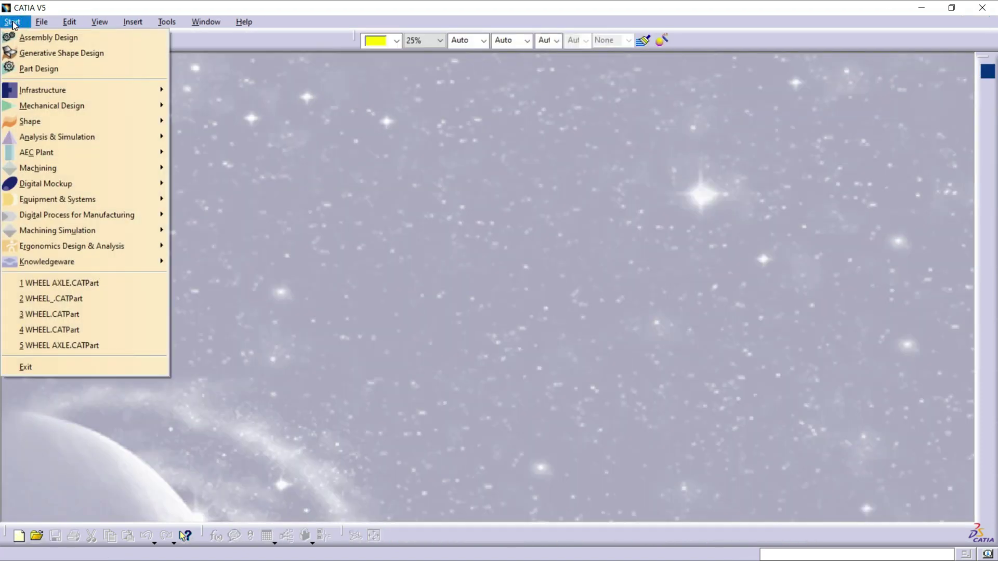
click(42, 42)
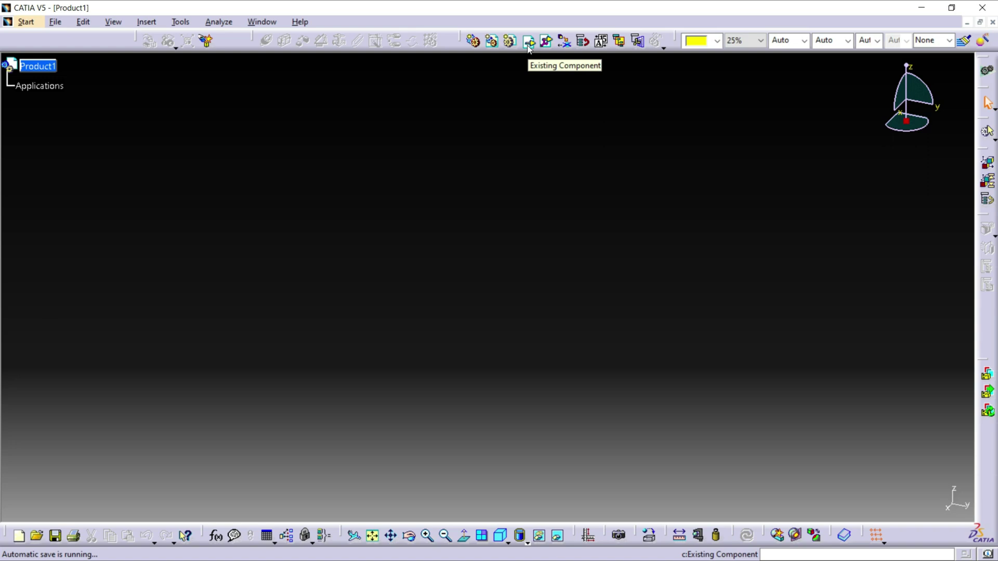
Step: Insert the existing component WHEEL AXLE.CATPart into Product1
click(528, 46)
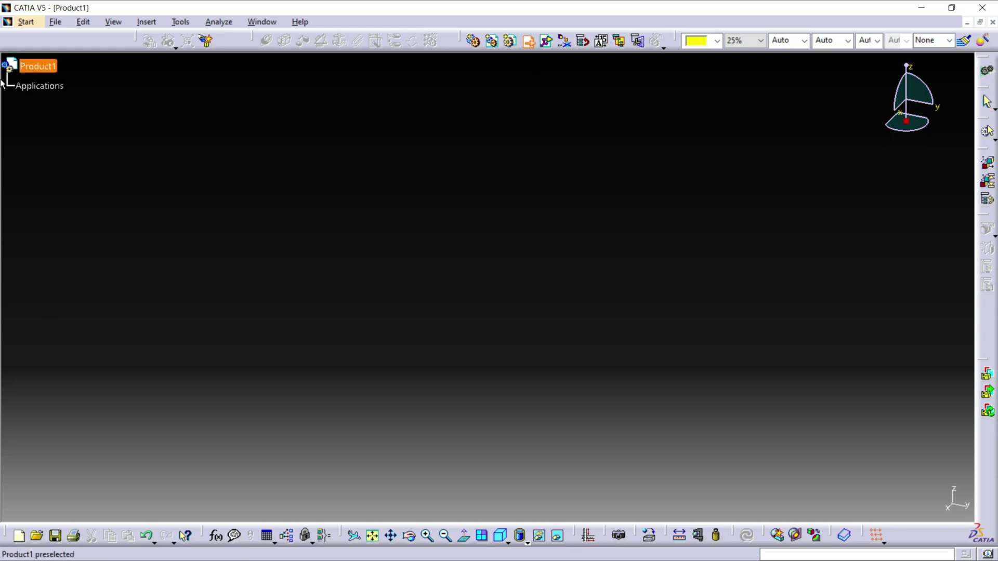
click(33, 66)
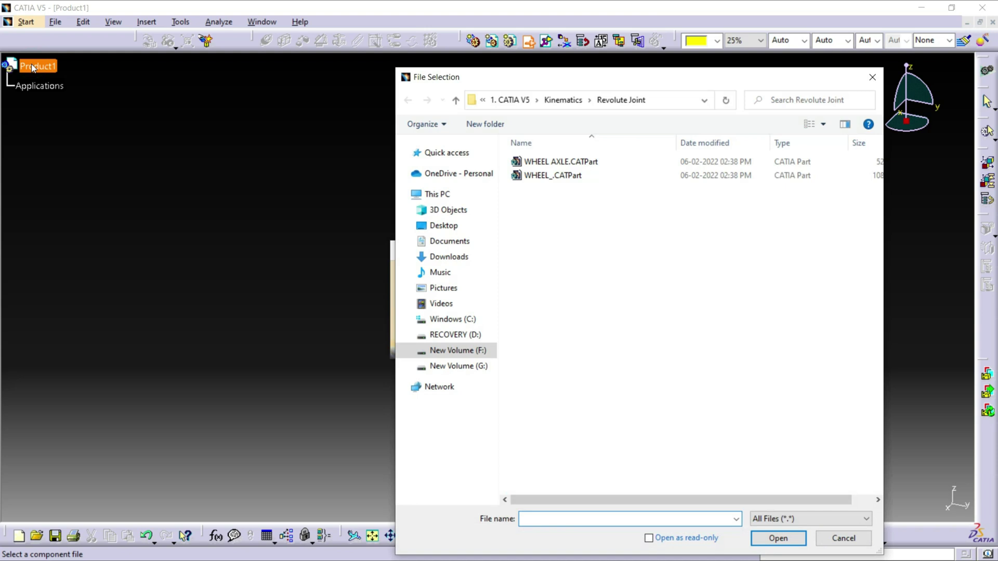
click(557, 165)
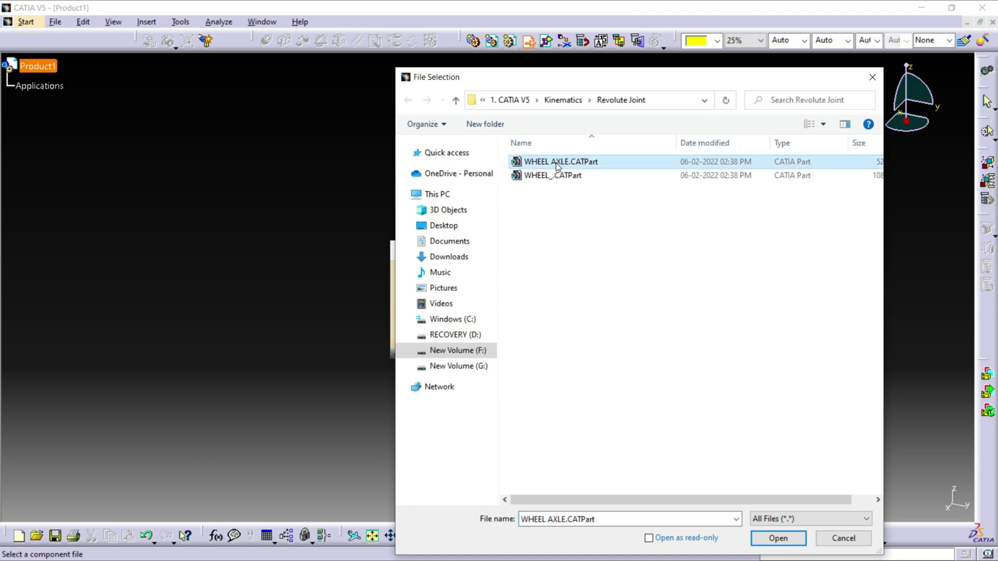
click(778, 538)
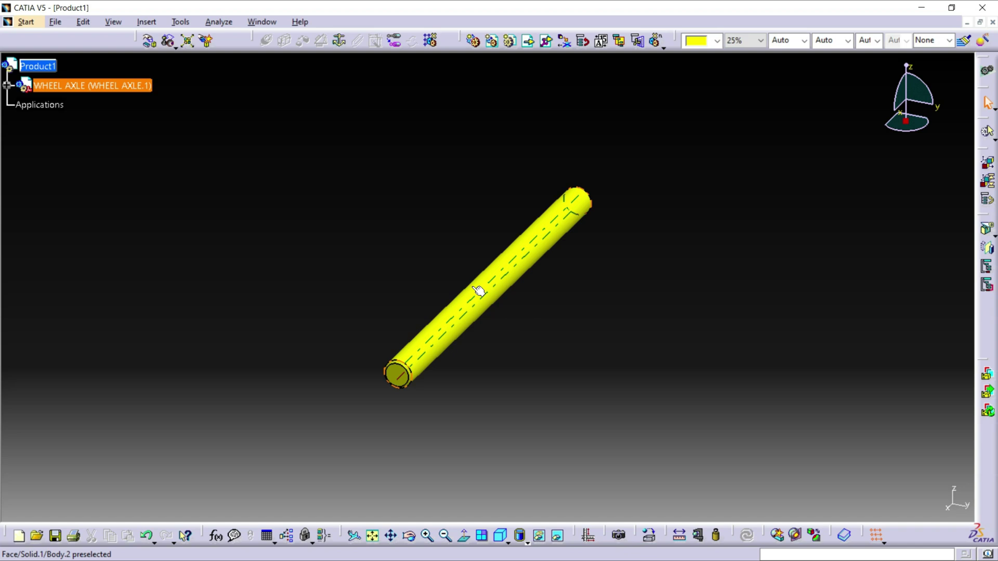
Step: Insert the existing component WHEEL_.CATPart into Product1
click(527, 43)
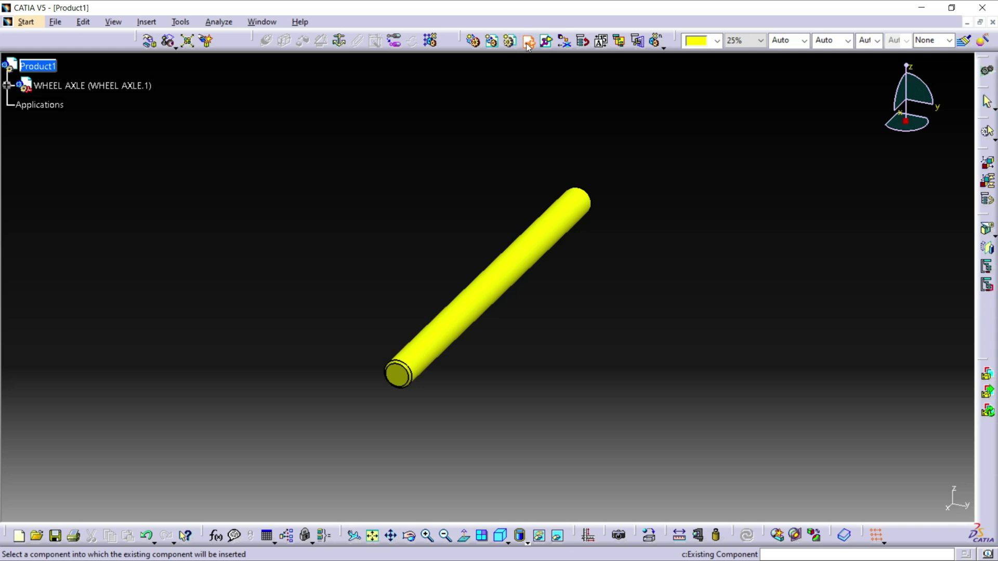
click(42, 67)
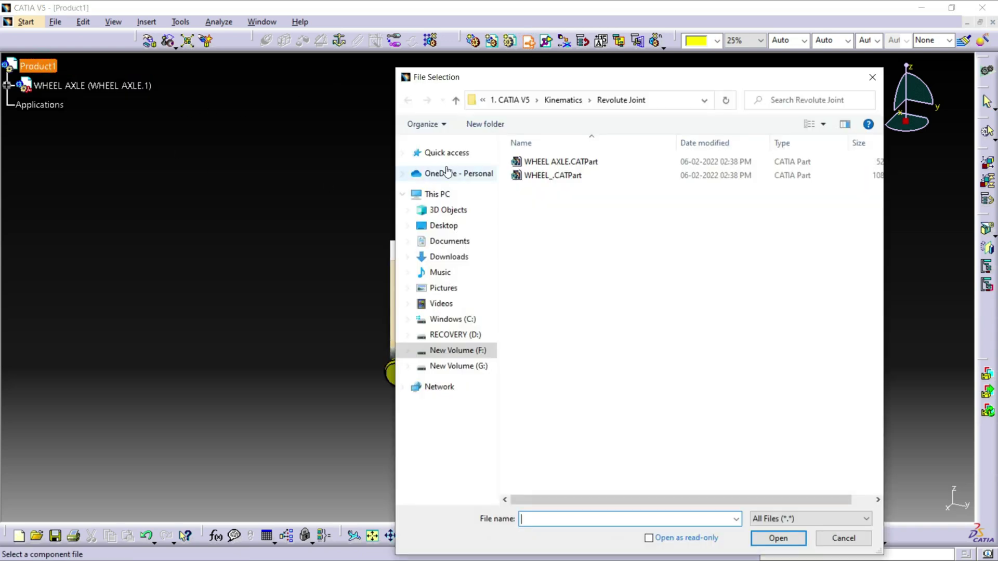
click(571, 177)
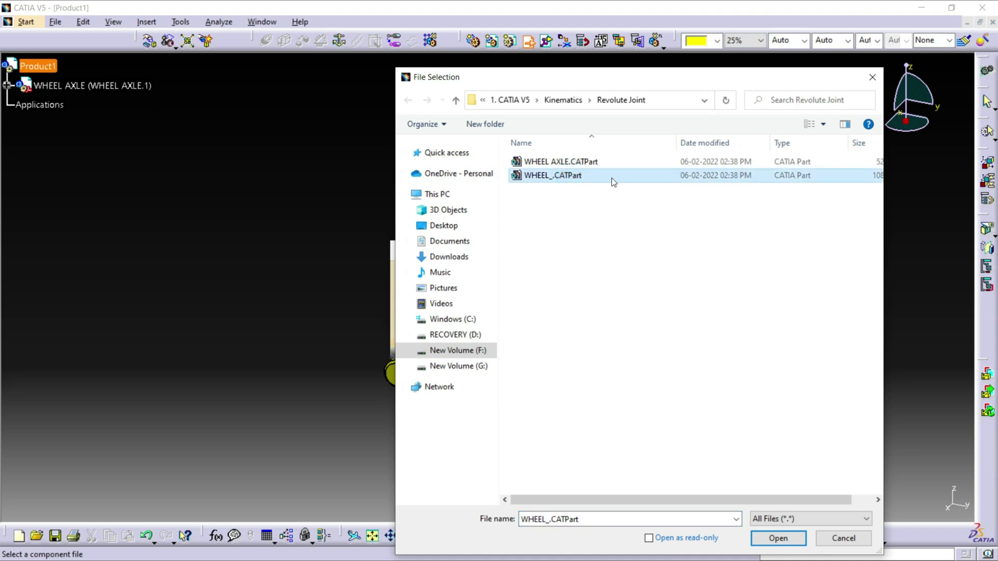
click(768, 539)
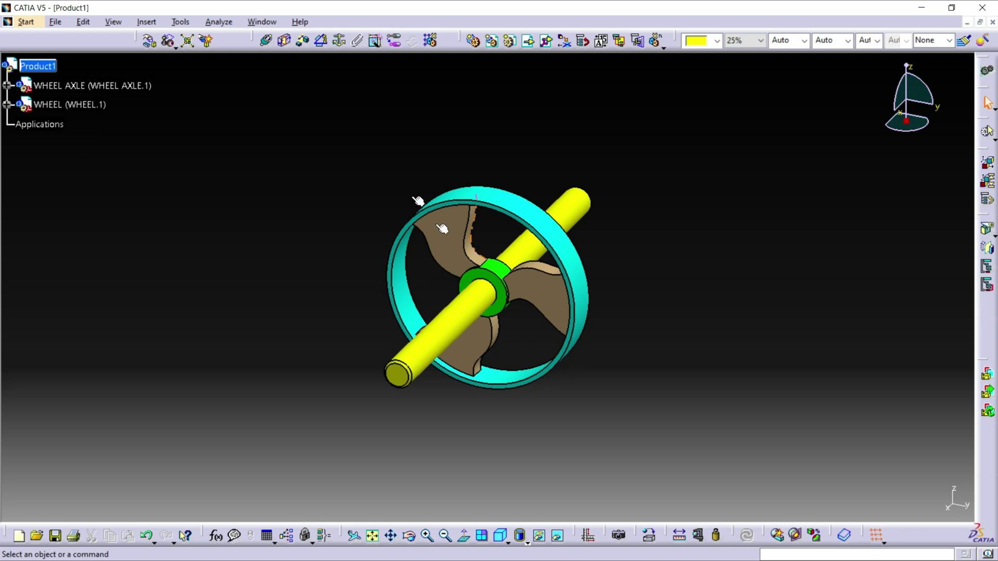
Step: Add a 5 mm offset constraint between the wheel's front hub face and the axle's near end face, and update the assembly
click(303, 42)
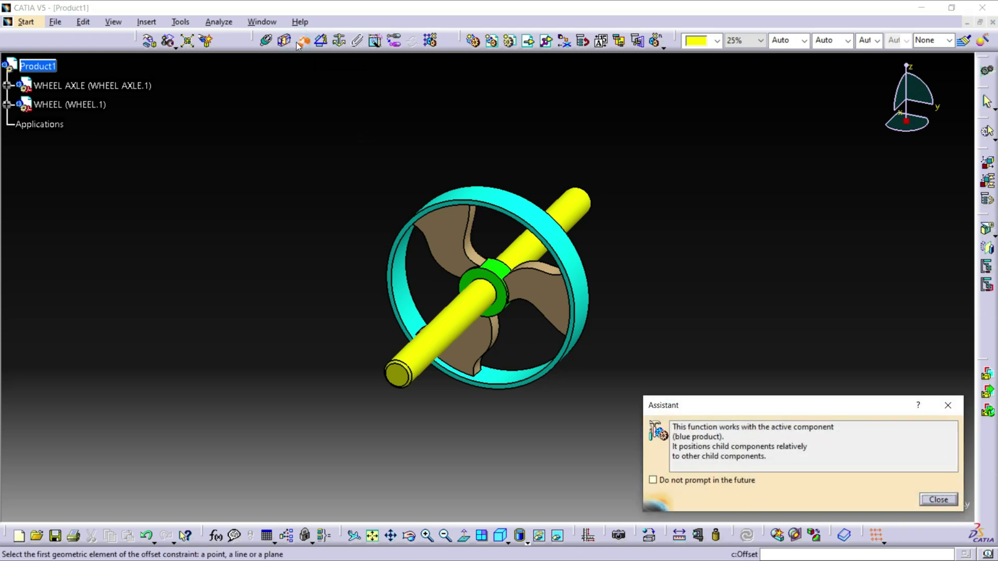
click(496, 310)
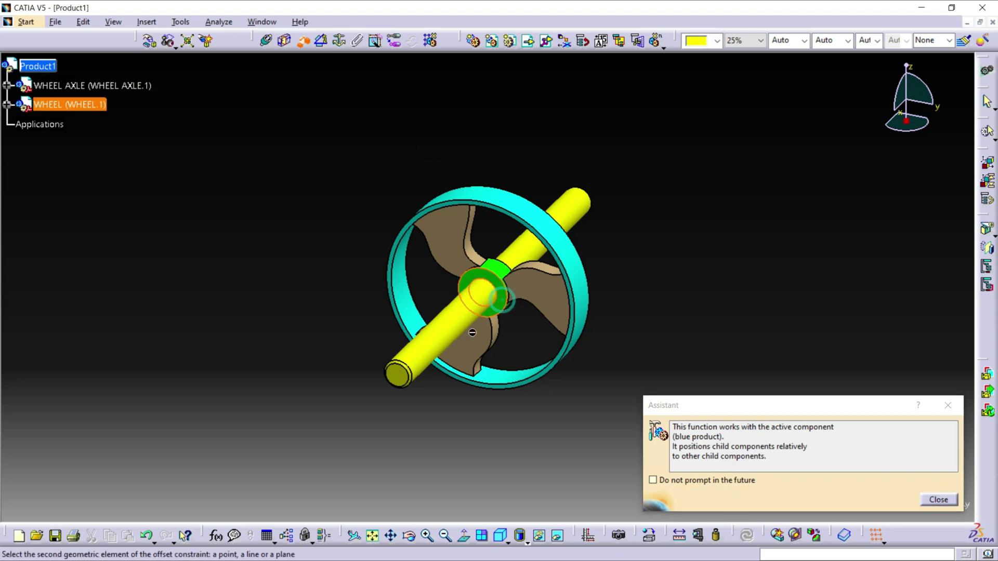
click(401, 380)
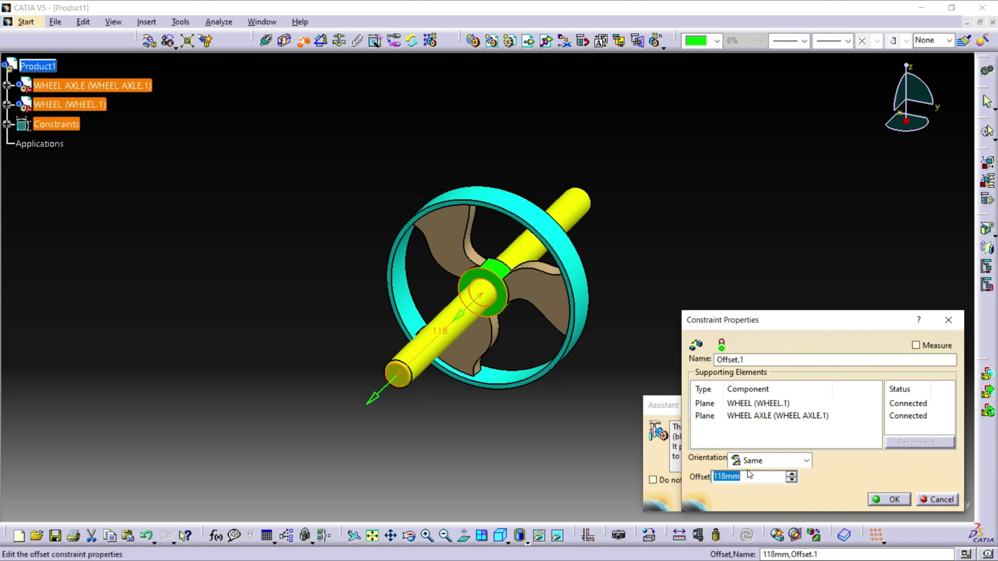
text(5)
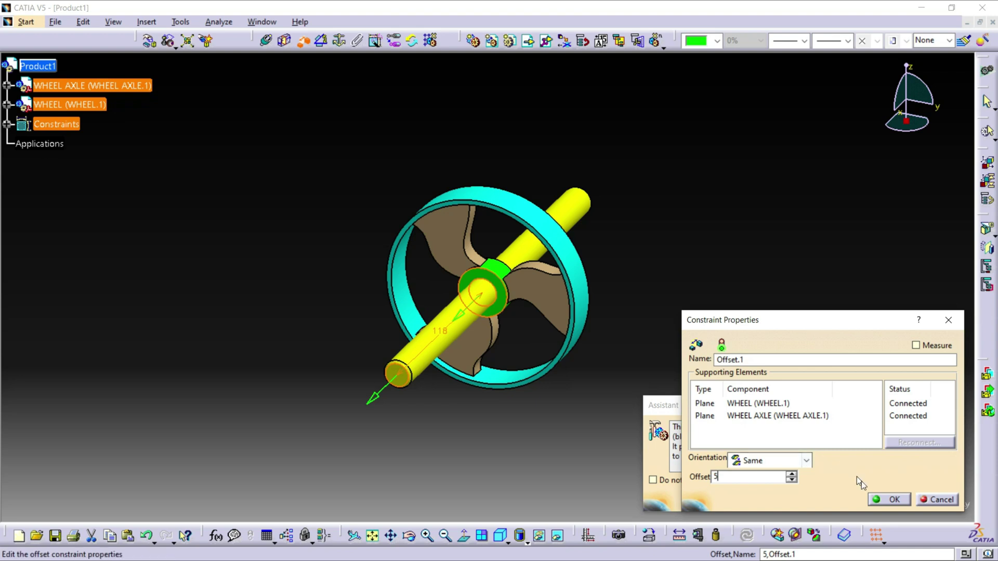
click(892, 499)
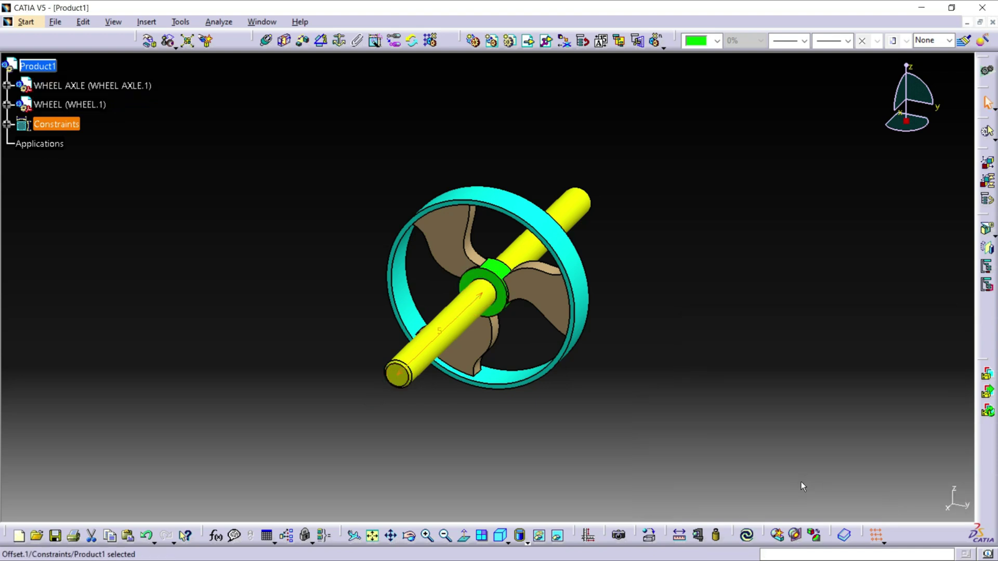
click(747, 536)
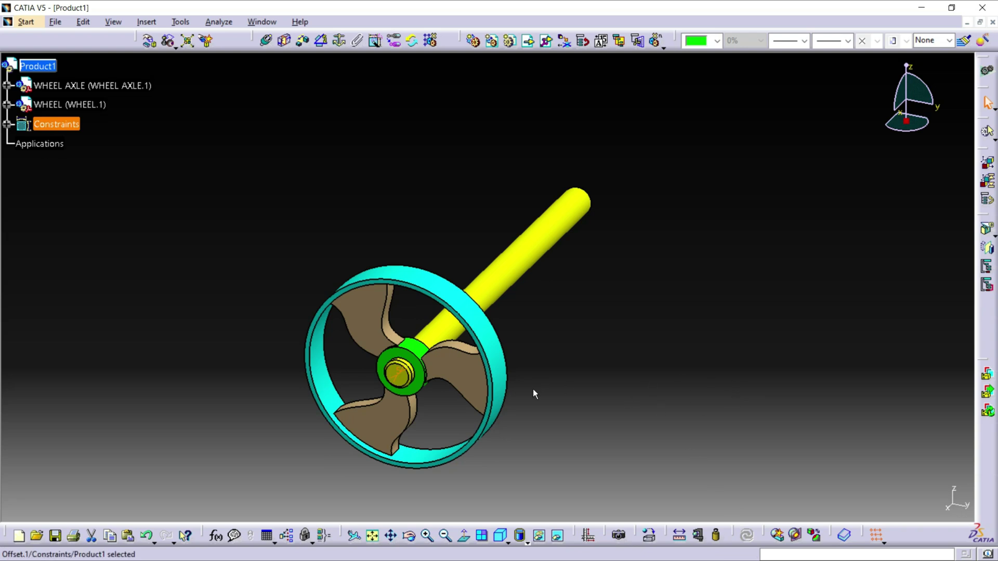
Step: Copy the wheel component and paste a second instance of it into Product1
click(70, 105)
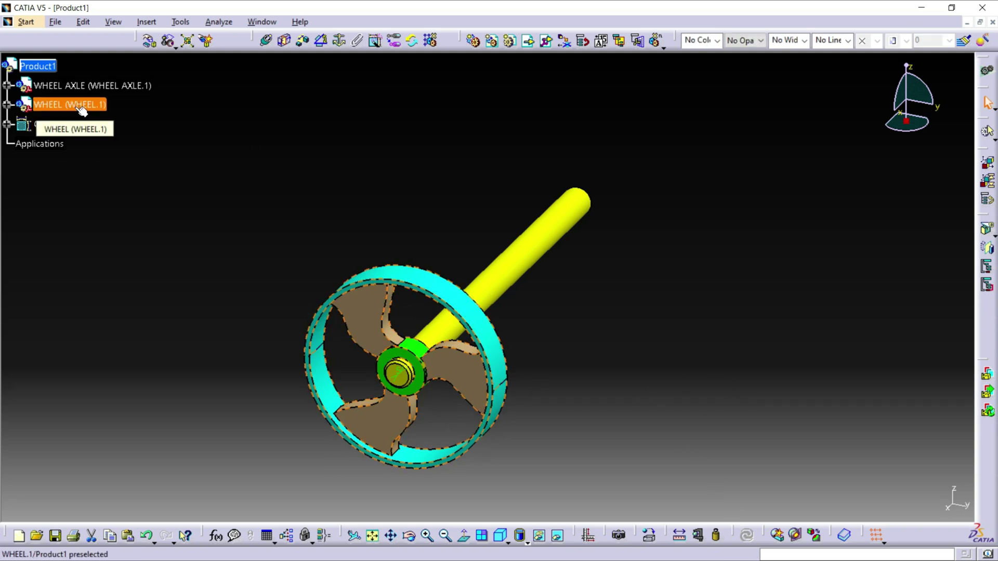
right_click(66, 107)
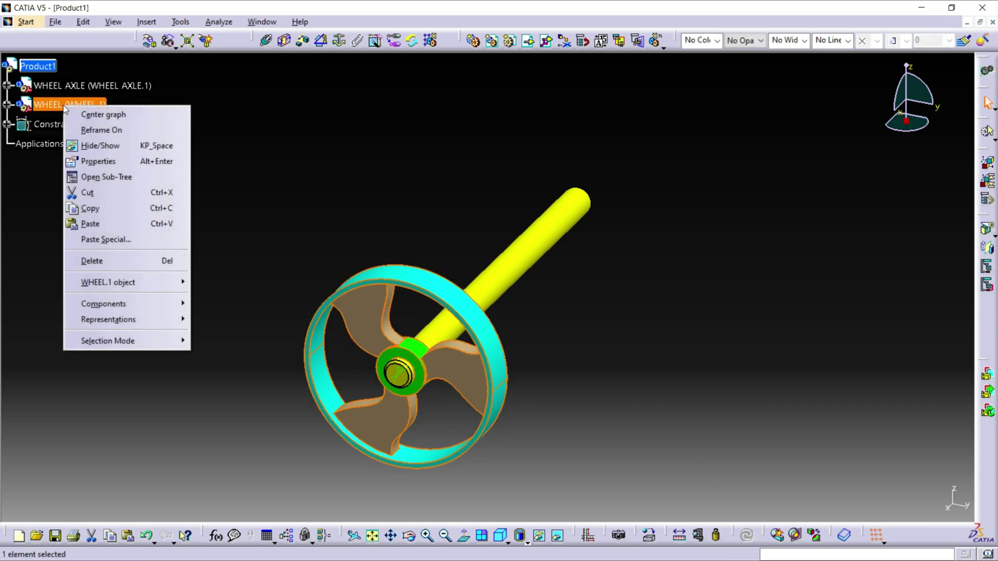
click(108, 209)
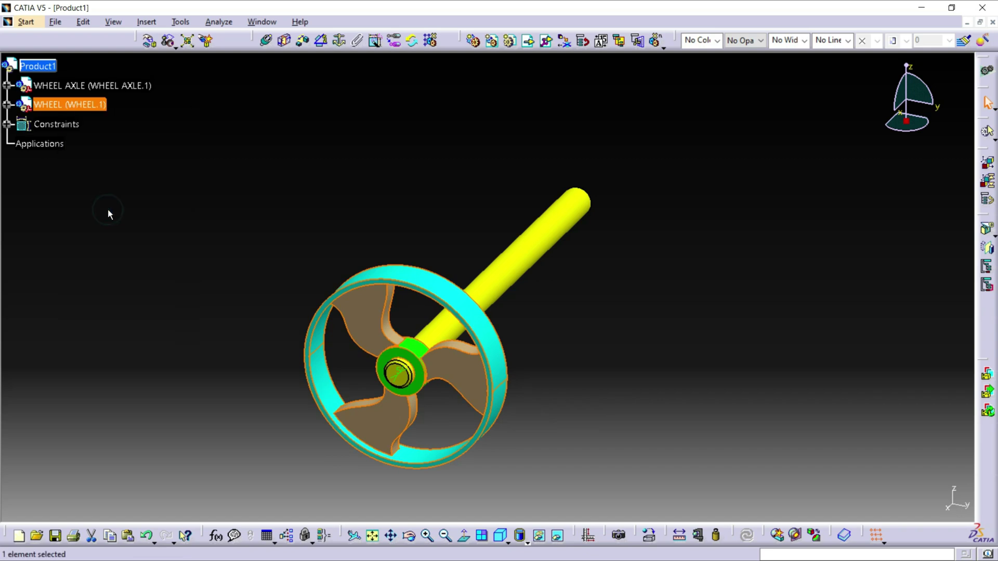
click(46, 66)
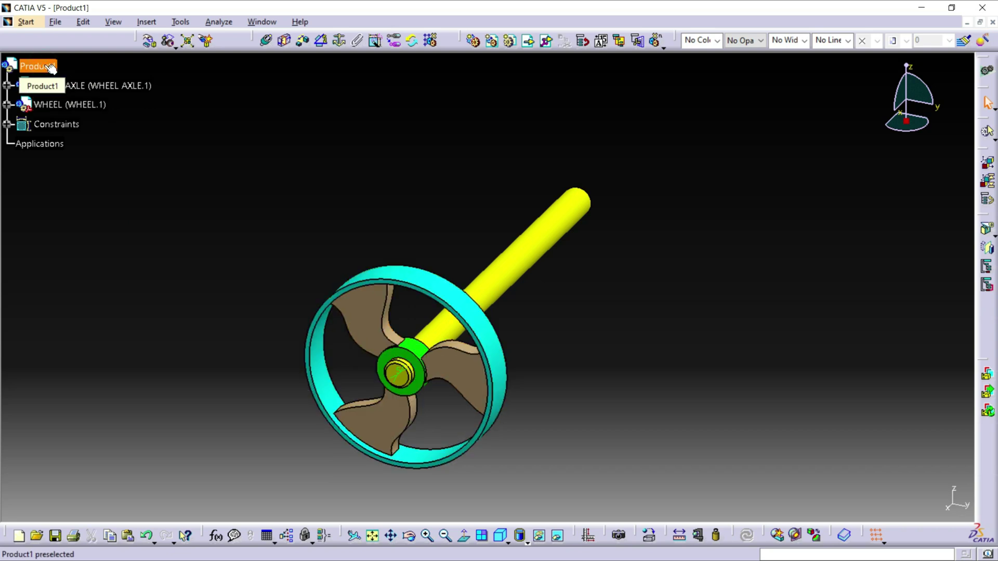
right_click(49, 67)
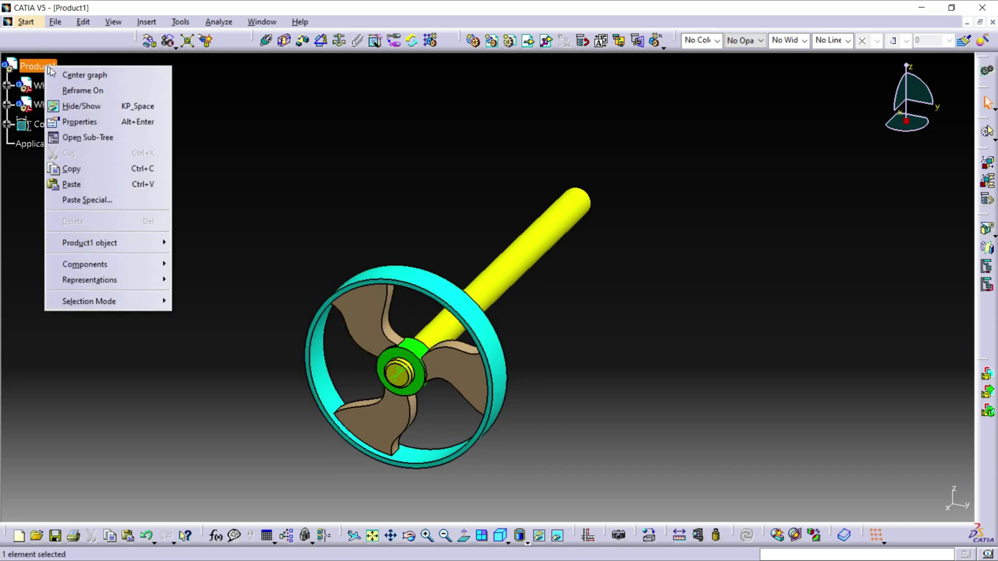
click(72, 184)
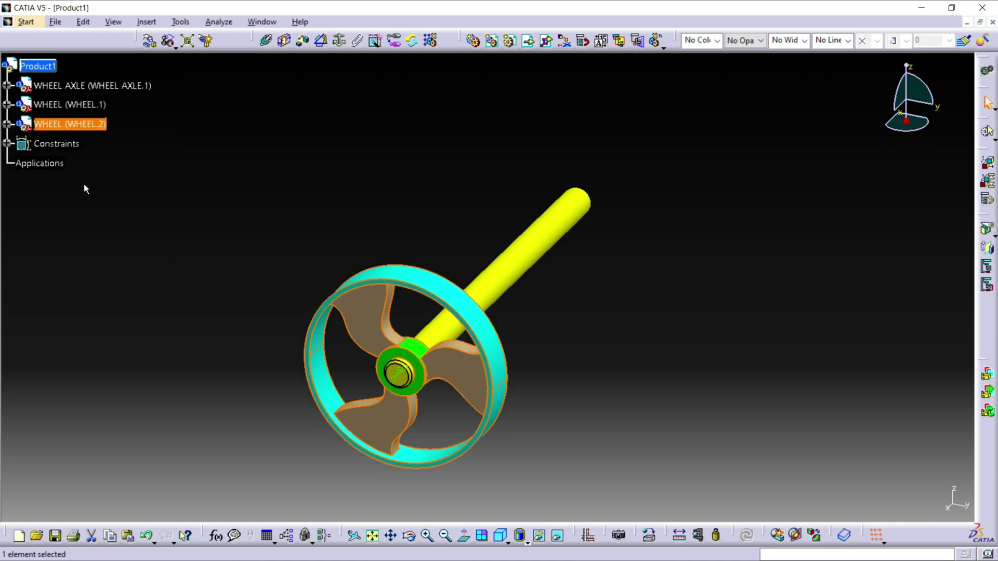
Step: Hide the first wheel instance, WHEEL.1, leaving the overlapping copy displayed
click(75, 107)
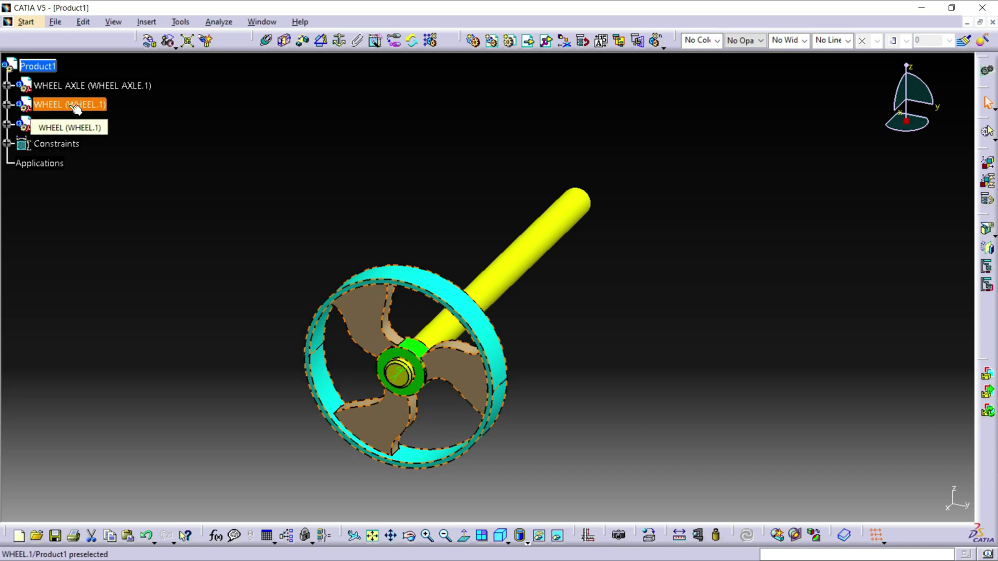
right_click(71, 106)
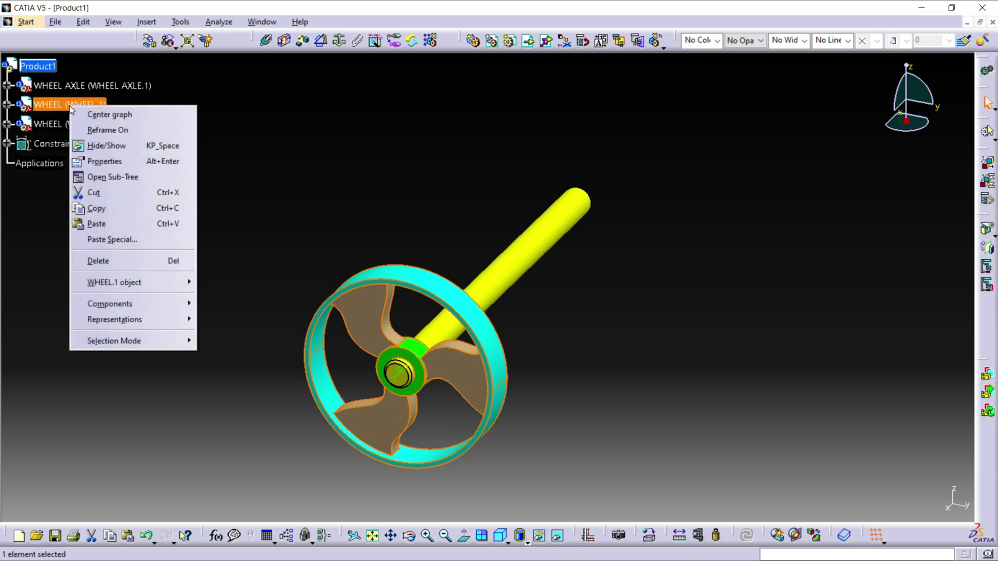
click(103, 148)
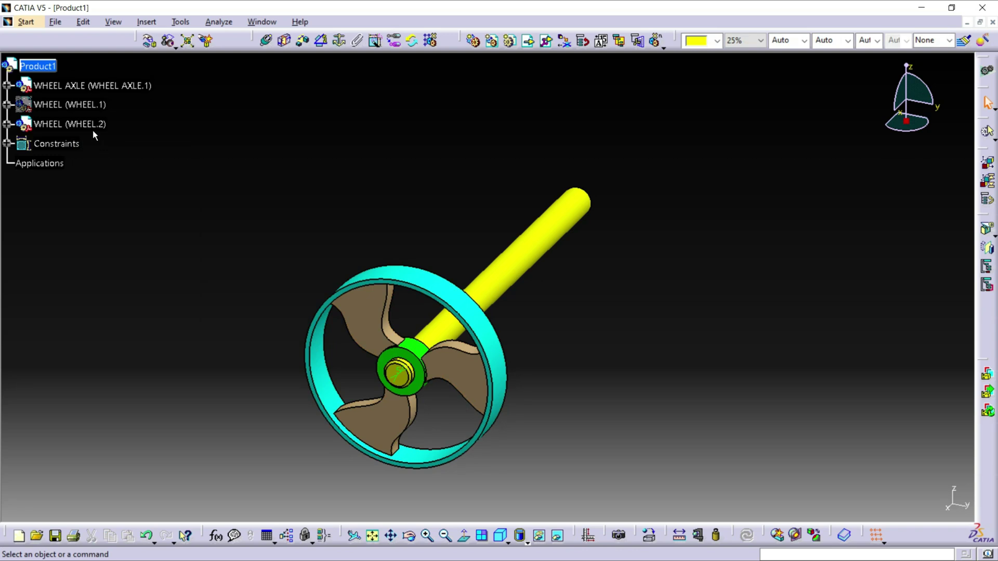
Step: Add a 5 mm offset constraint between the second wheel's inner hub face and the axle's opposite end face, and update the assembly
click(302, 43)
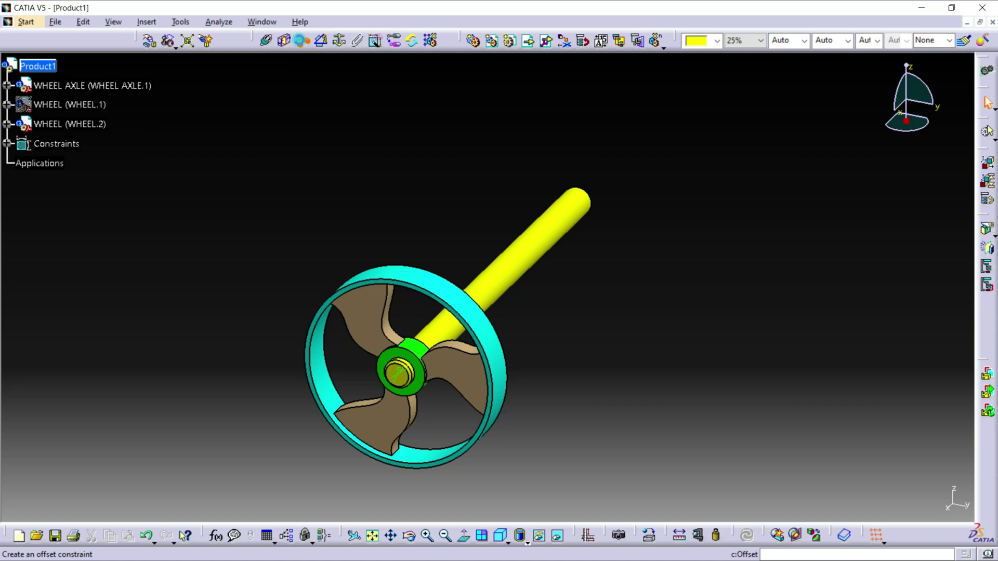
middle_drag(531, 306, 441, 341)
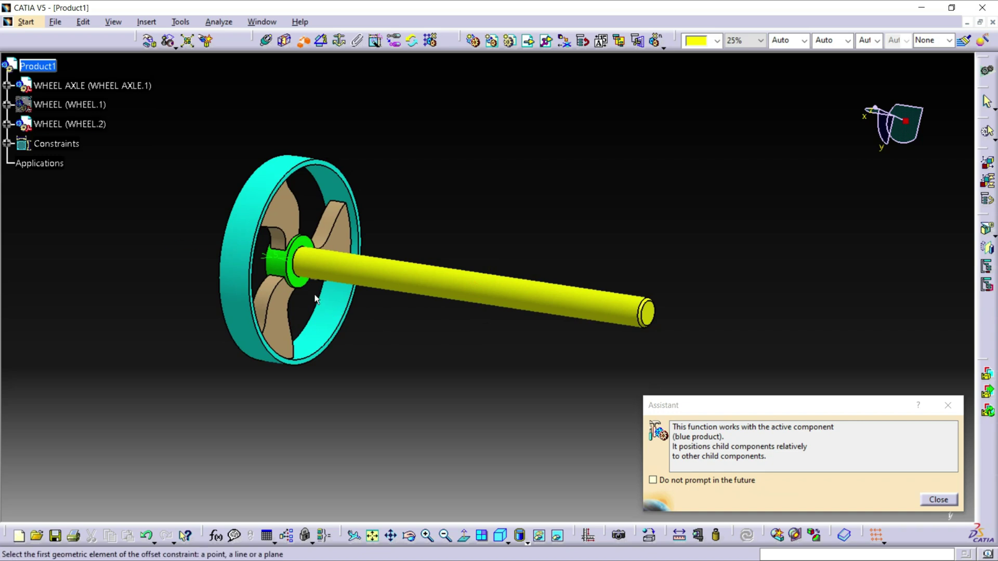
click(297, 281)
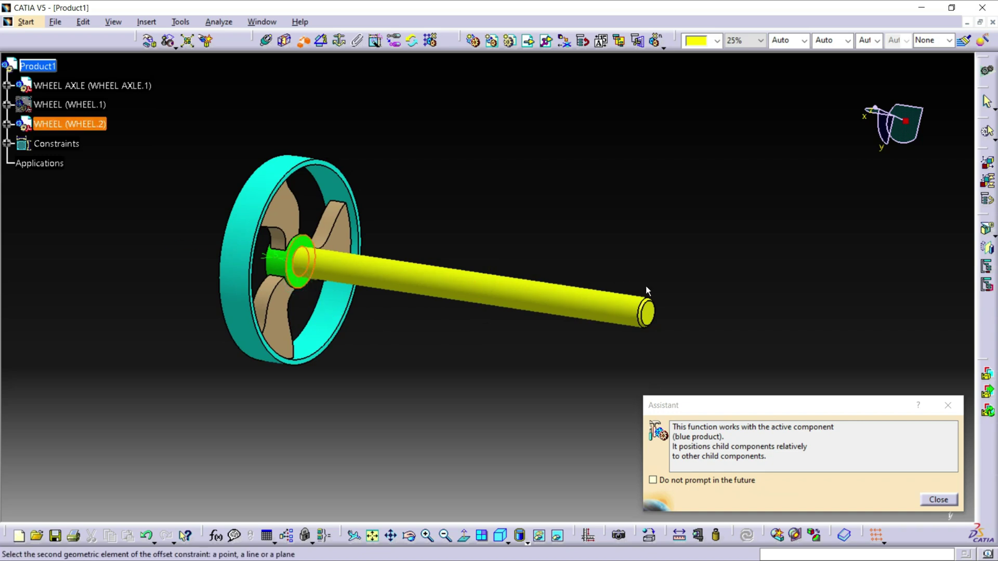
click(650, 314)
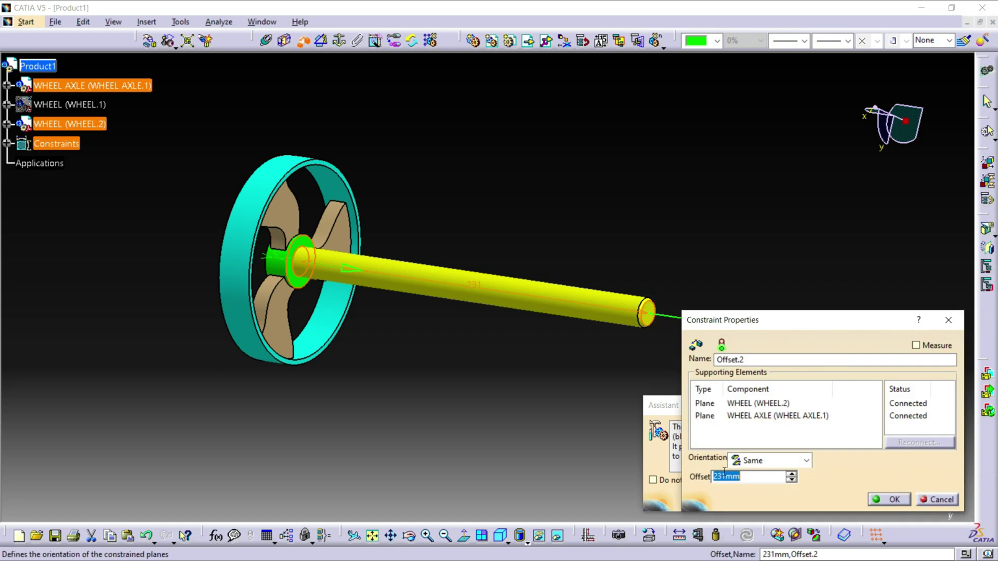
text(5)
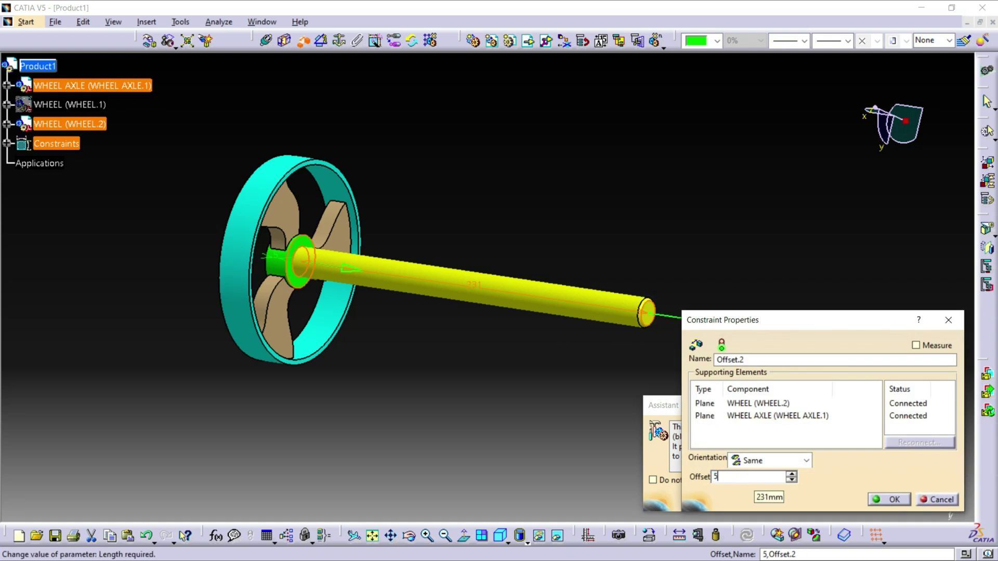
click(889, 500)
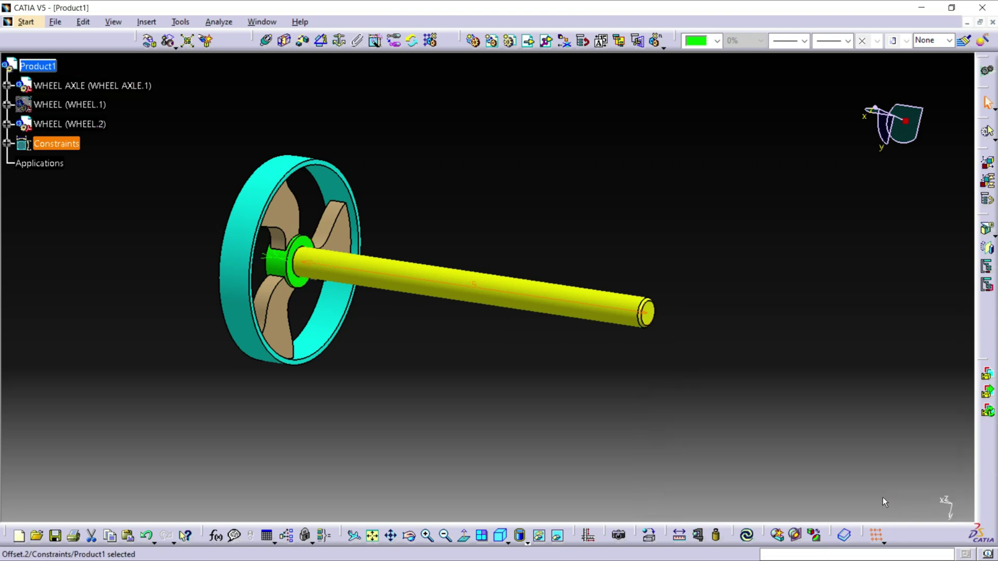
click(746, 538)
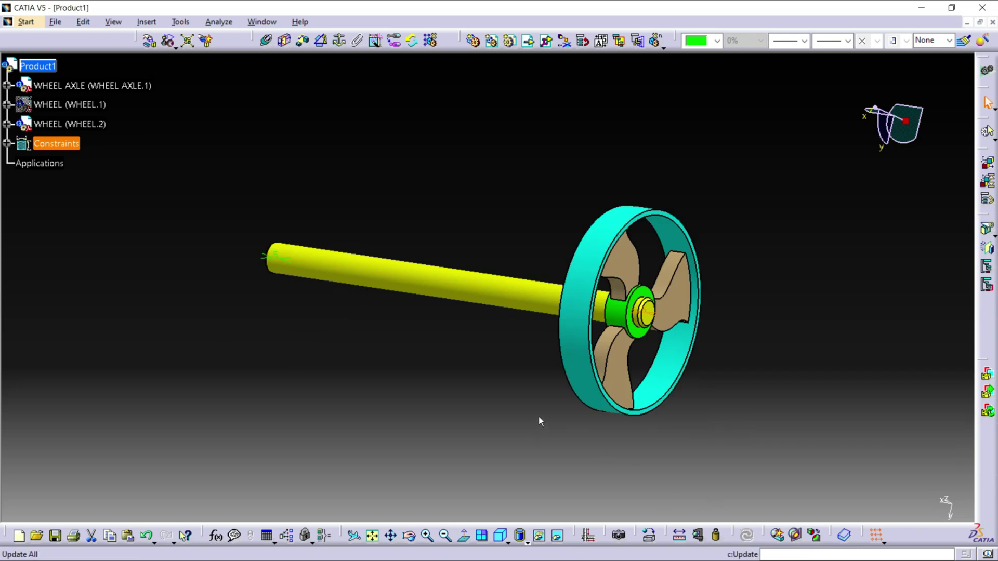
Step: Show the hidden first wheel instance, WHEEL.1, so both wheels are displayed on the axle
click(73, 106)
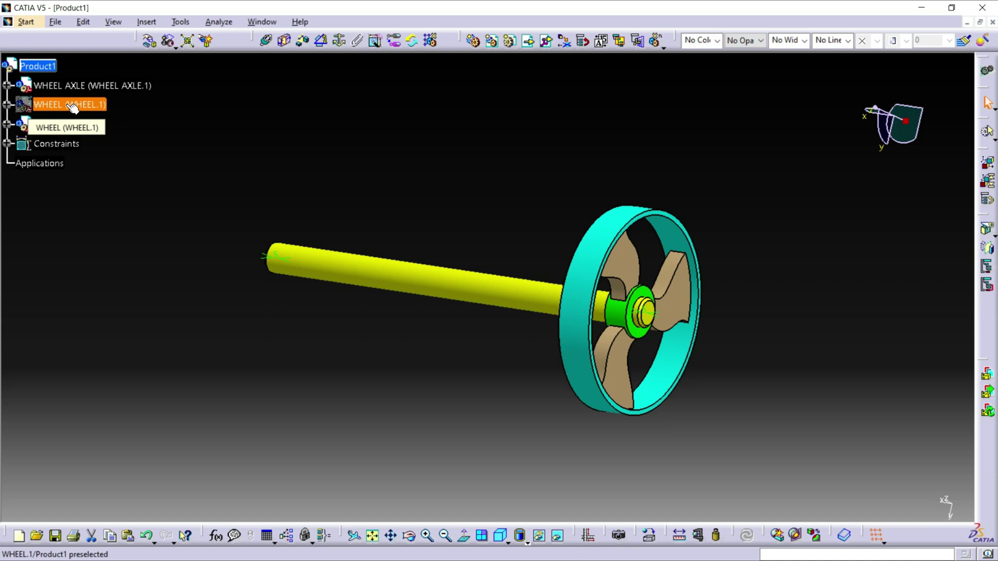
right_click(72, 105)
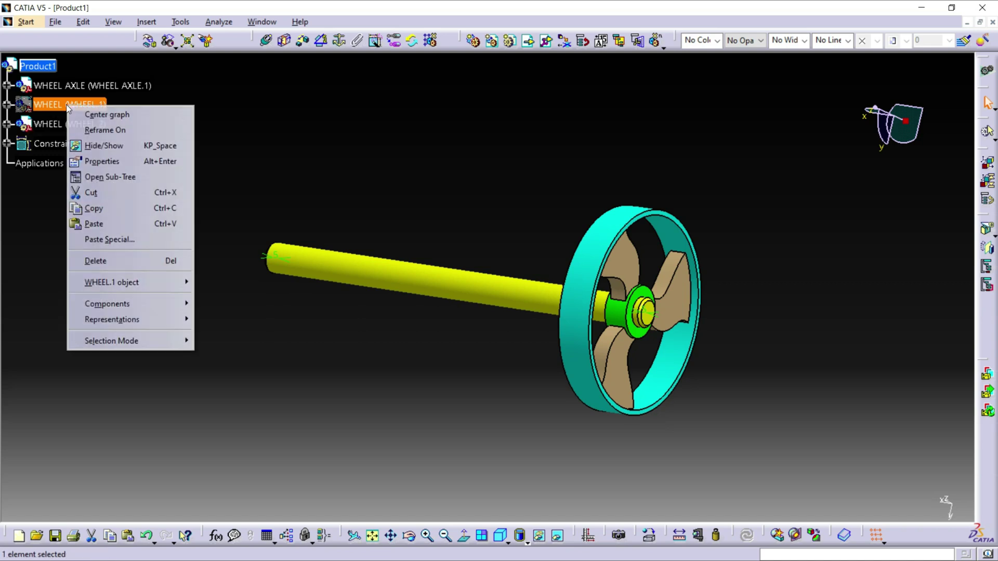
click(105, 147)
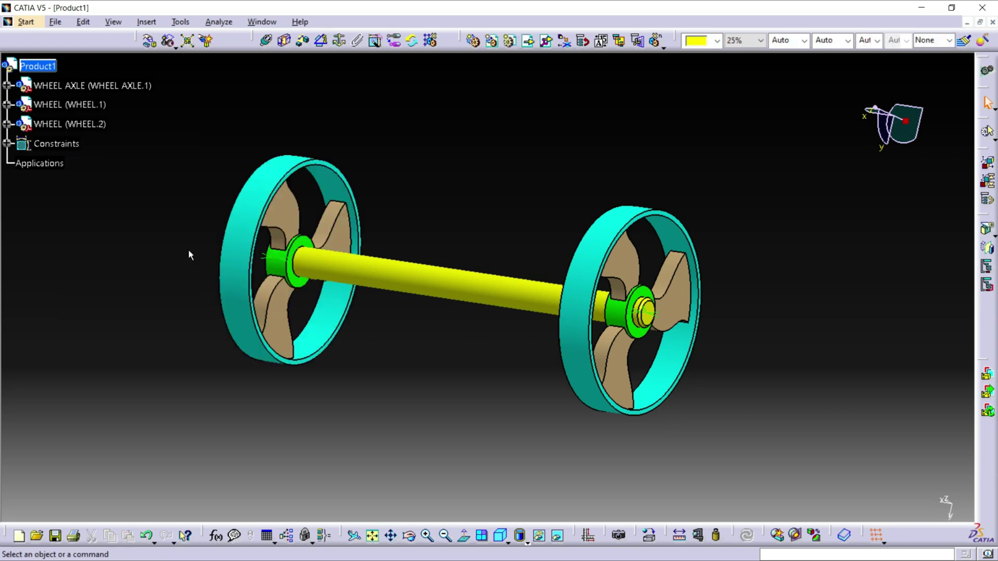
middle_drag(416, 352, 483, 326)
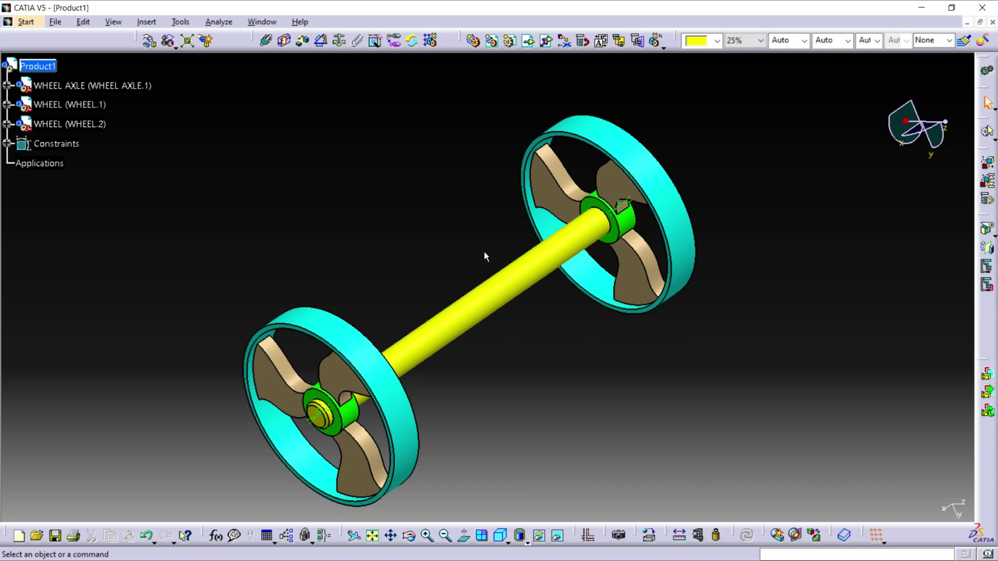
Step: Switch Product1 to the DMU Kinematics workbench
click(26, 23)
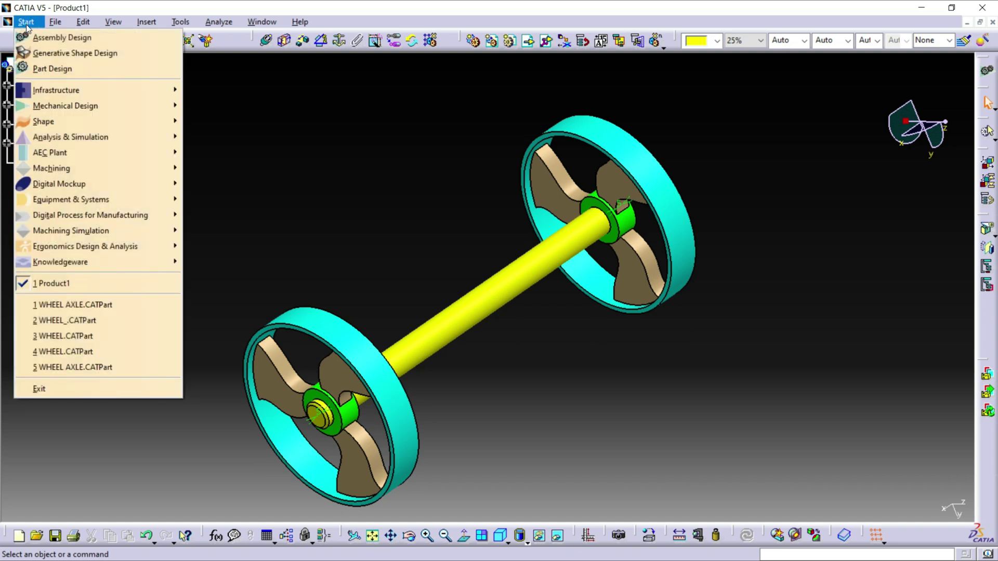
mouse_move(106, 185)
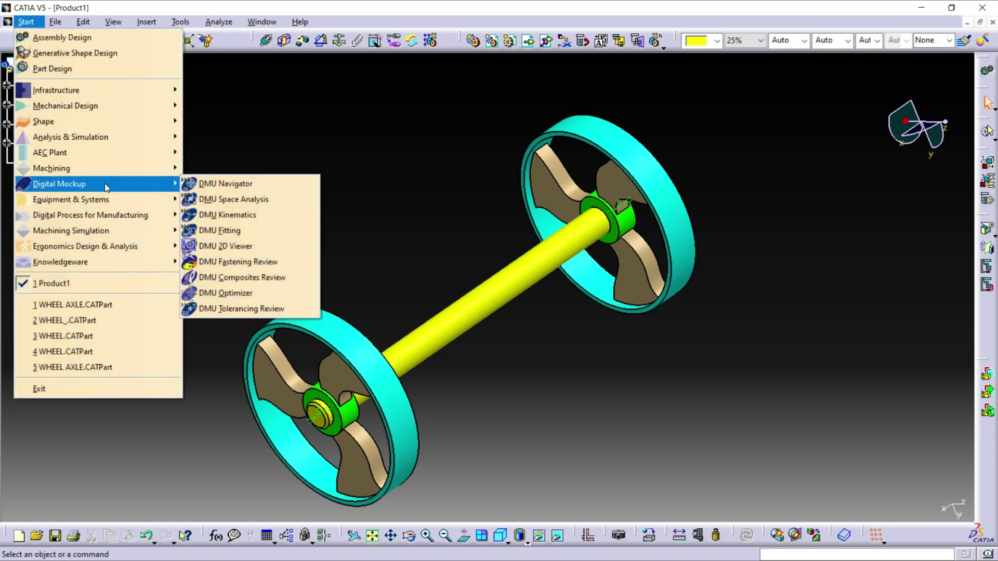
click(229, 216)
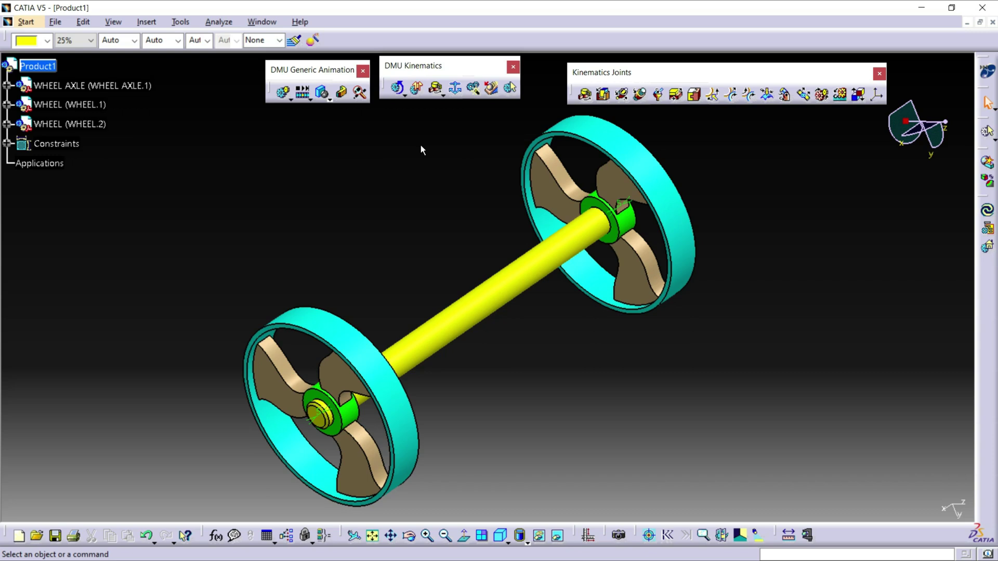
Step: Delete the whole set of assembly constraints from Product1
click(56, 145)
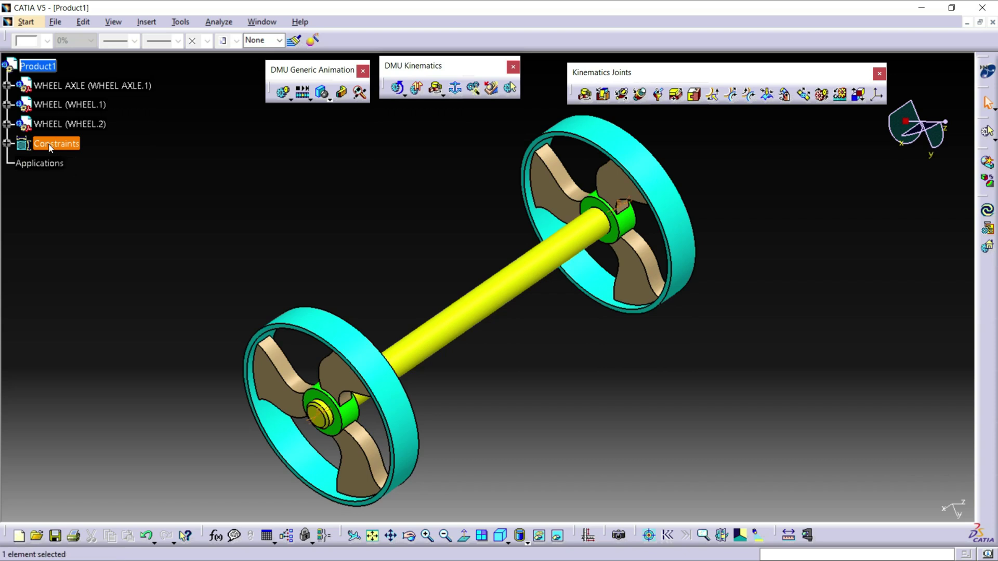
right_click(49, 144)
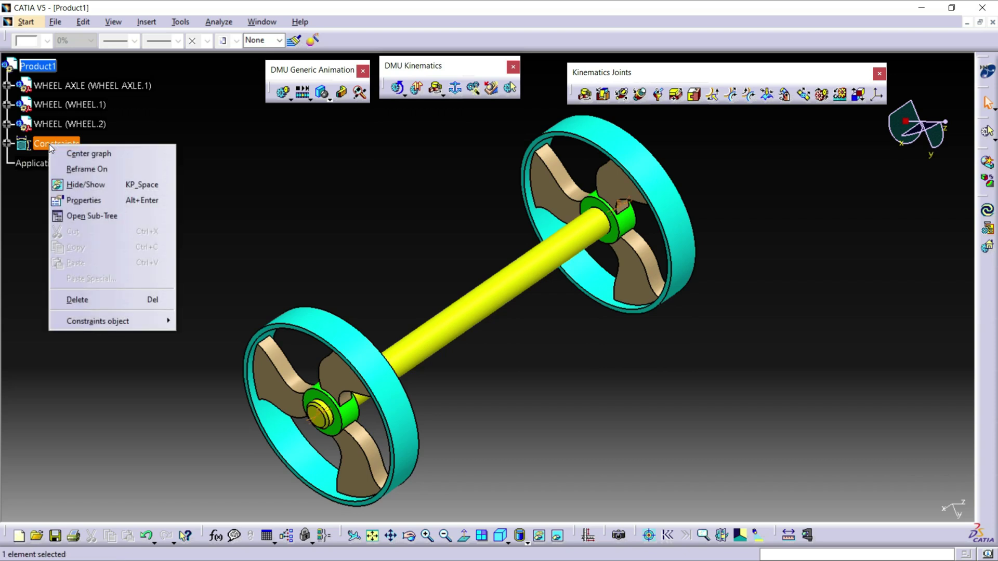
click(99, 303)
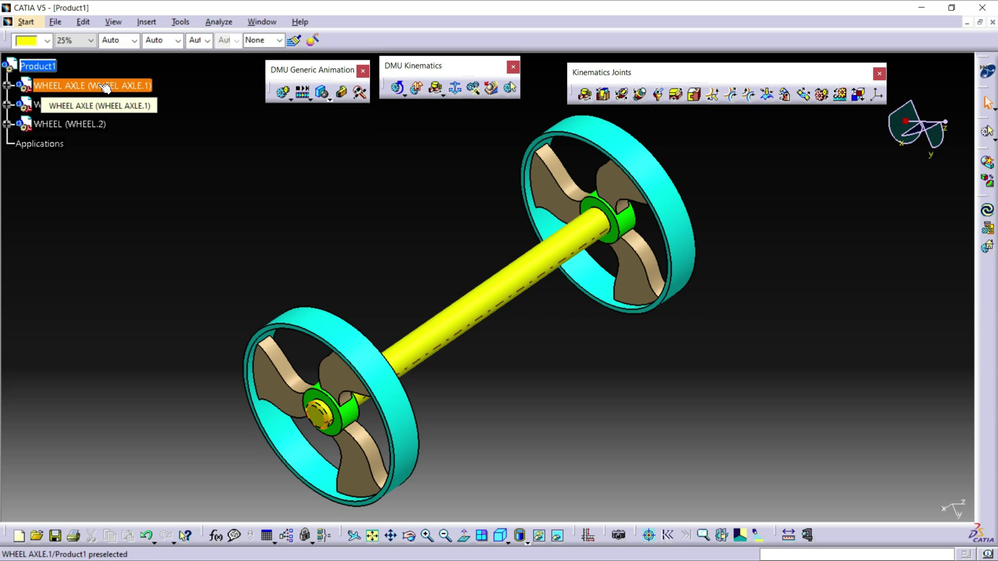
Step: Start the Fixed Part command and create a new mechanism named REVOLUTE JOINT for it
click(147, 24)
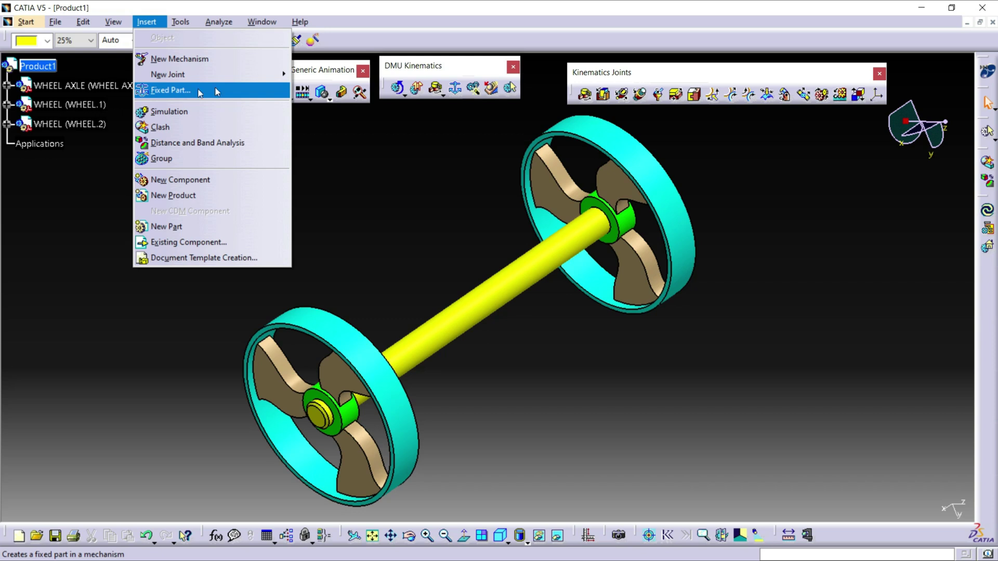
click(330, 134)
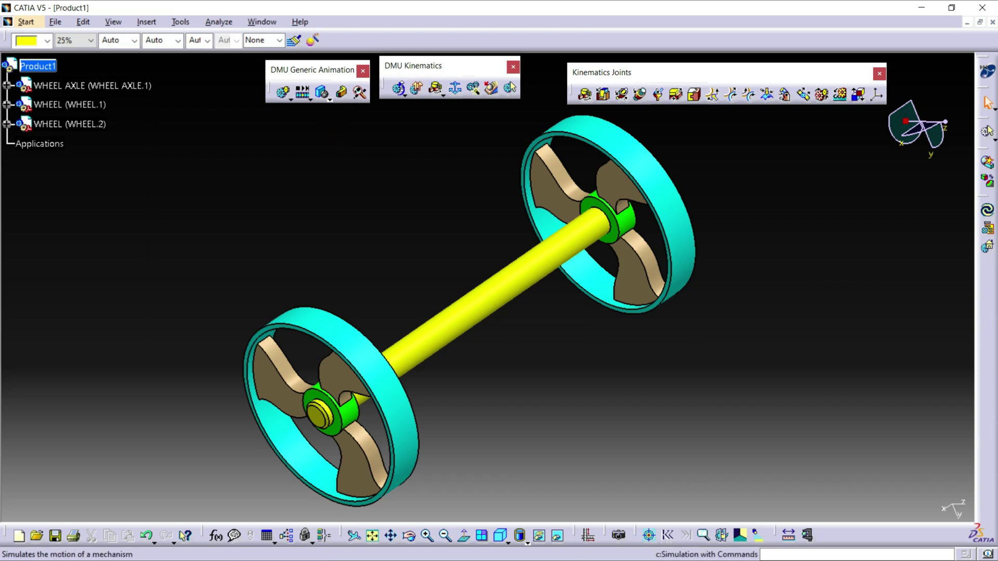
click(456, 91)
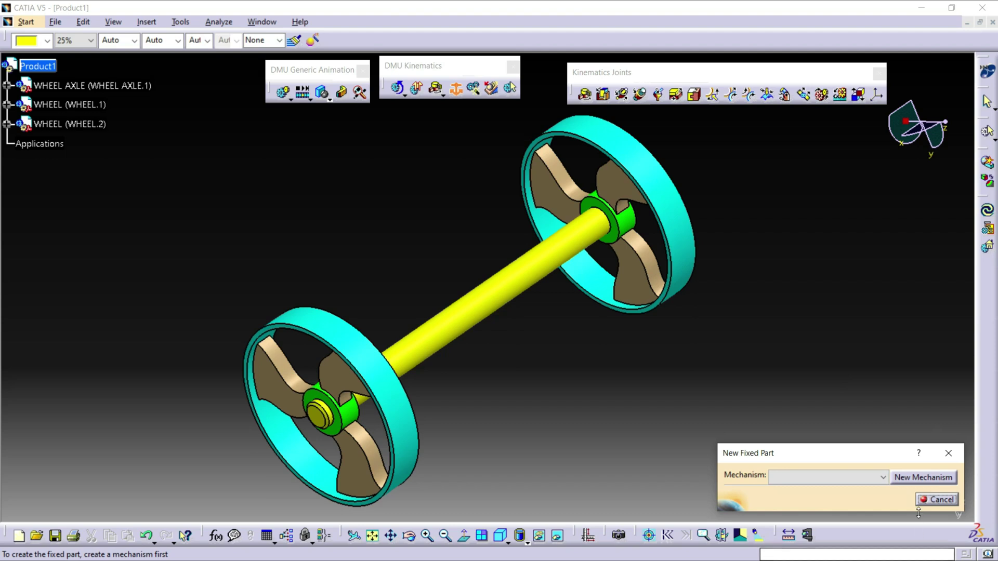
click(913, 477)
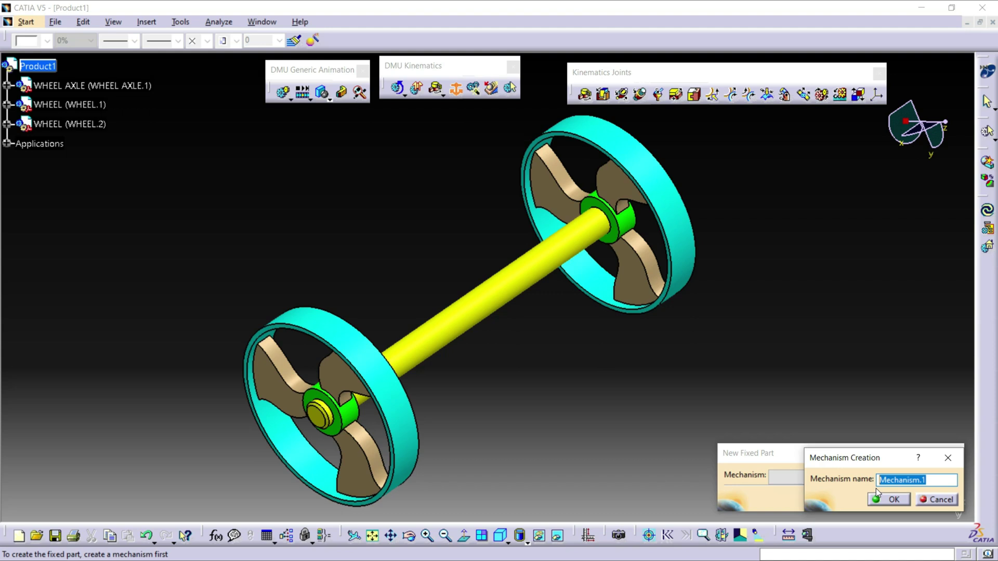
text(REVOLTU)
text(E JOINT)
key(BackSpace)
key(BackSpace)
key(BackSpace)
text(UTE)
click(898, 502)
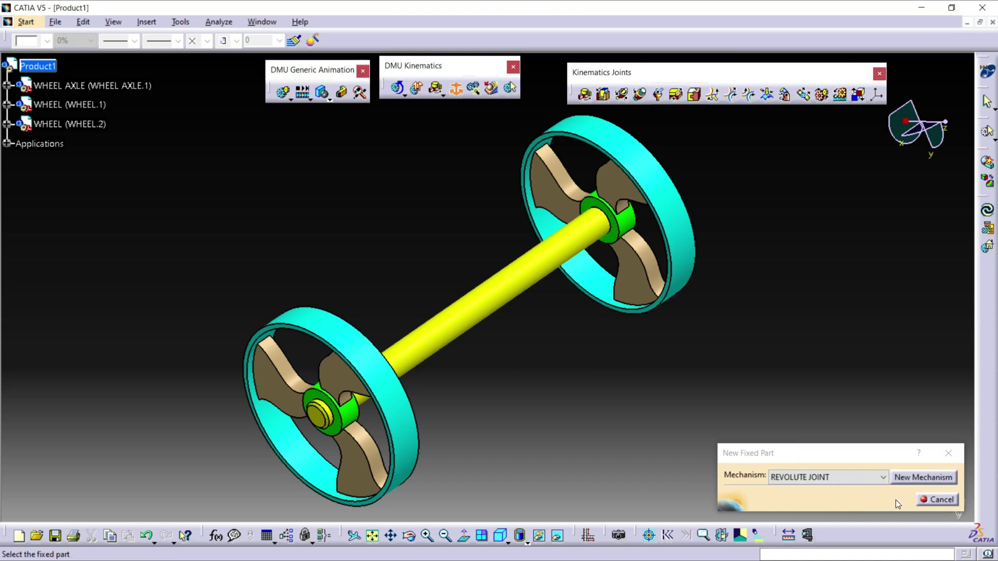
Step: Set the wheel axle as the mechanism's fixed part and expand the REVOLUTE JOINT mechanism in the tree
click(491, 302)
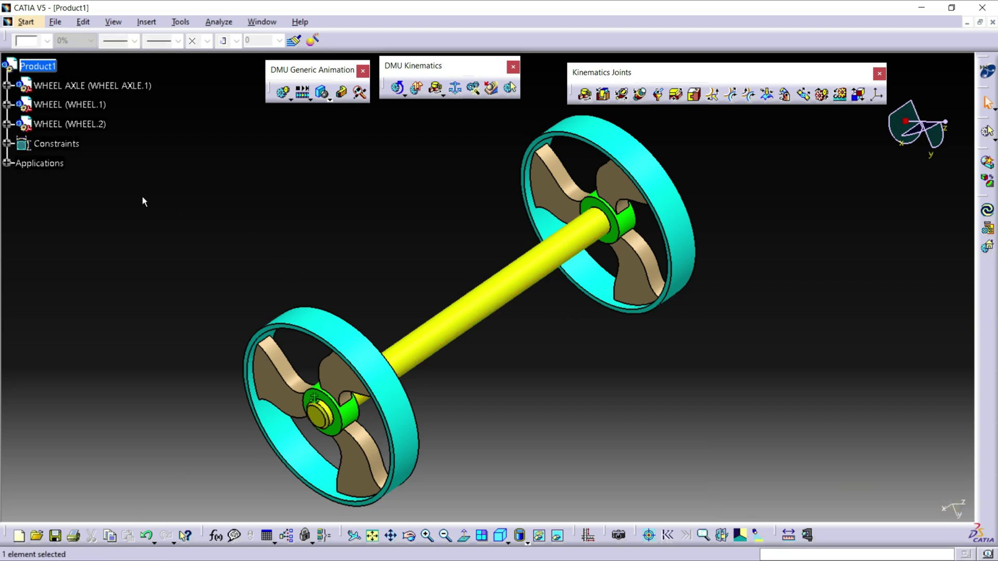
click(7, 163)
click(21, 182)
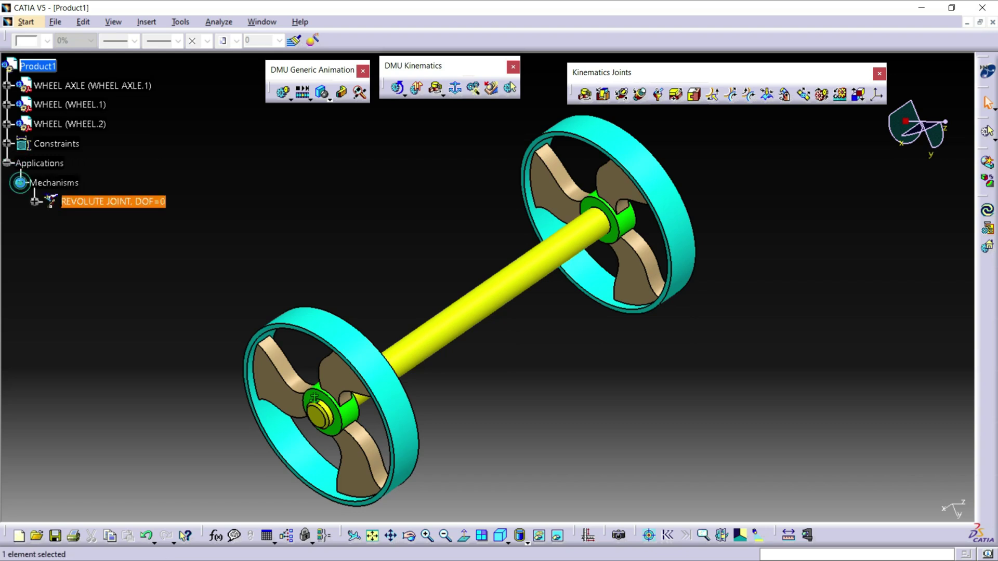
click(34, 201)
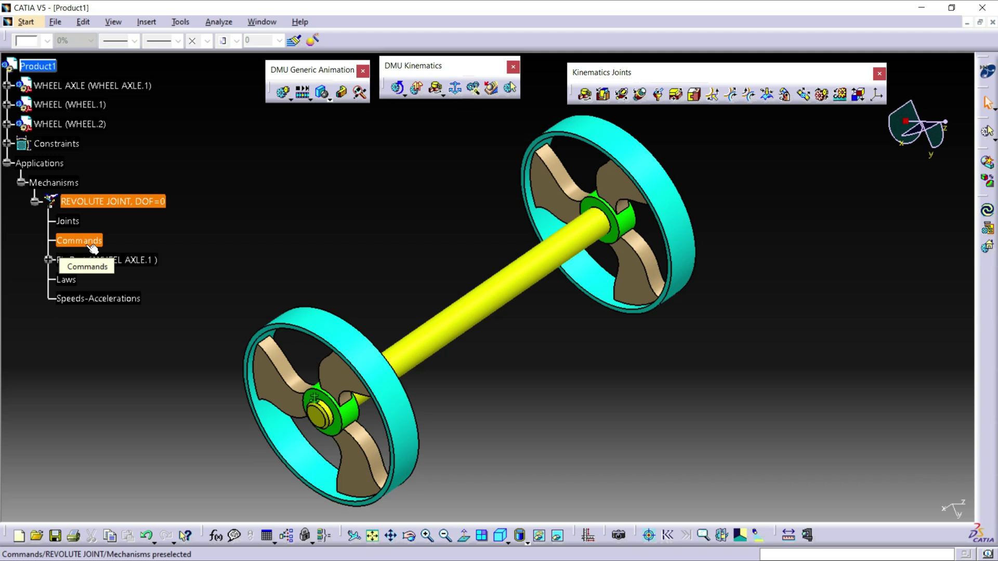
Step: Start a revolute joint in the REVOLUTE JOINT mechanism, using the axle's axis as Line 1 and WHEEL.1's axis as Line 2
click(152, 24)
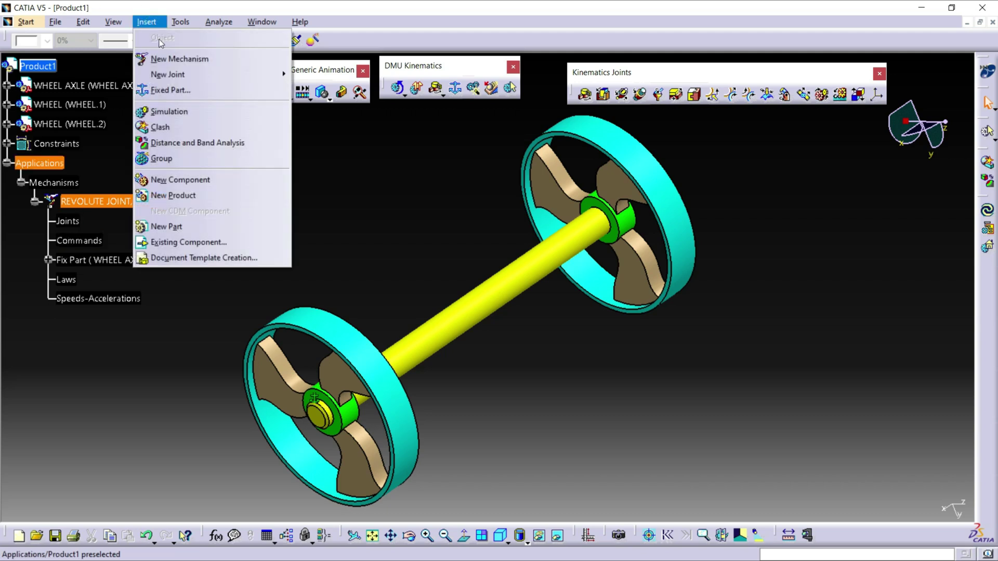
mouse_move(177, 80)
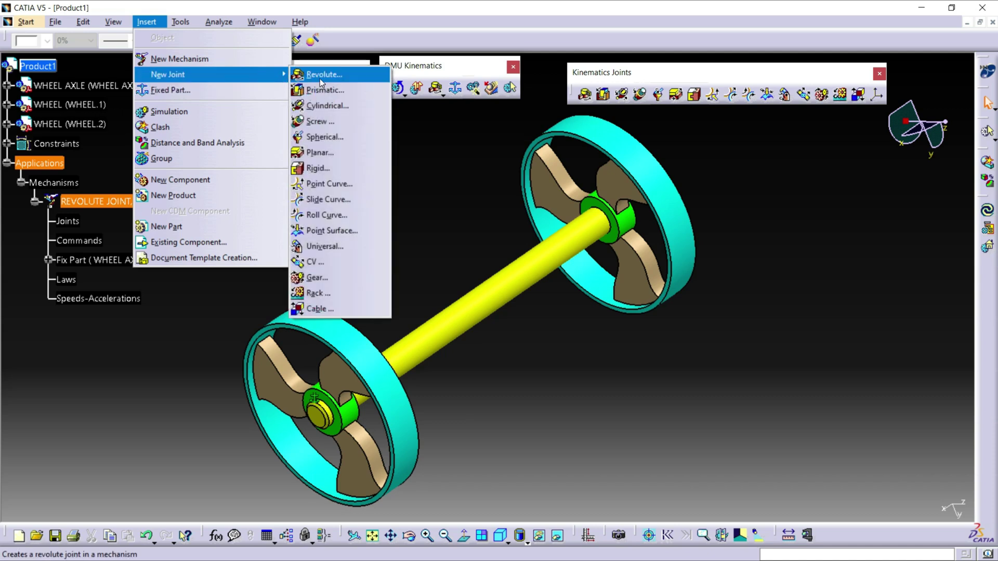
click(443, 154)
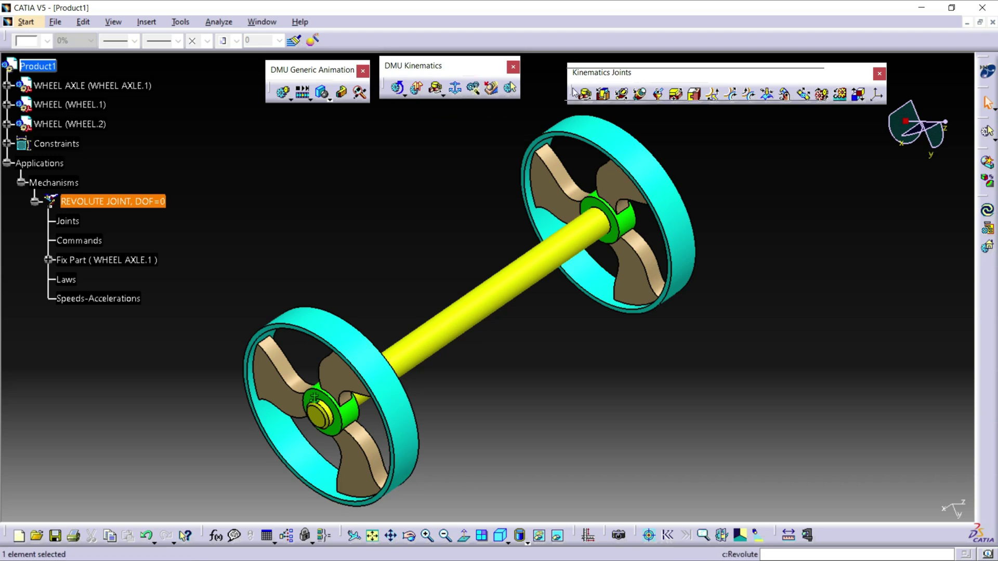
drag(592, 72, 567, 68)
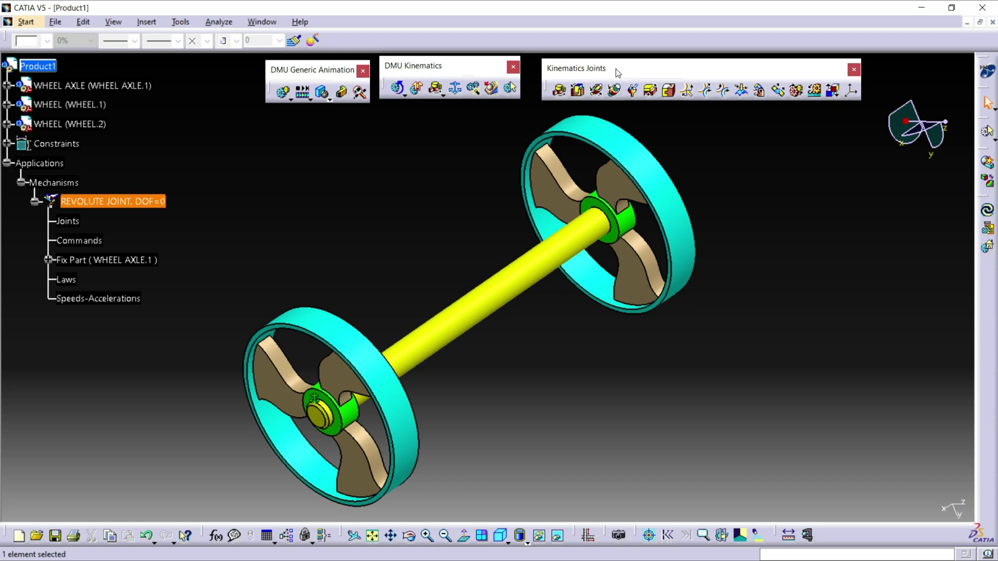
click(561, 91)
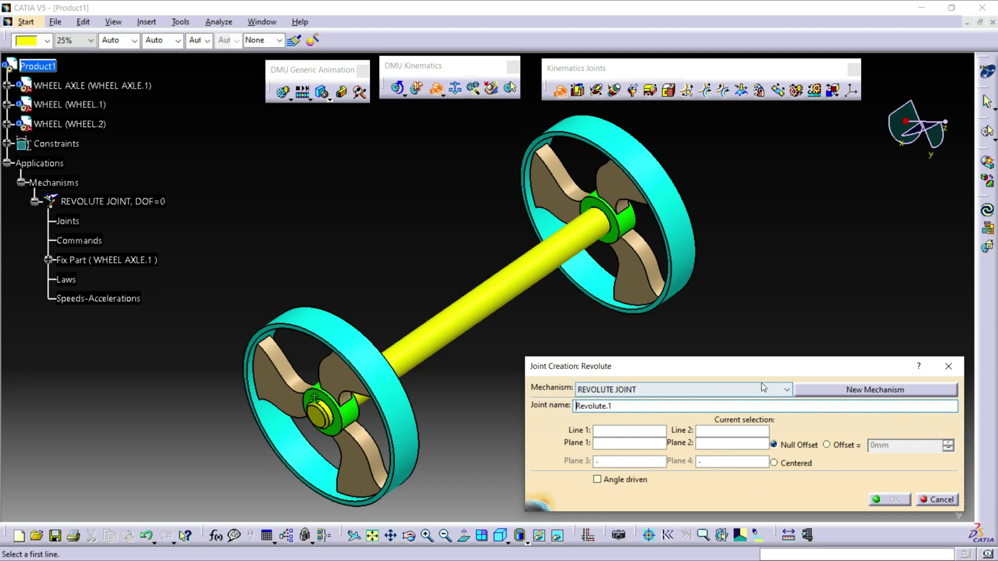
click(786, 390)
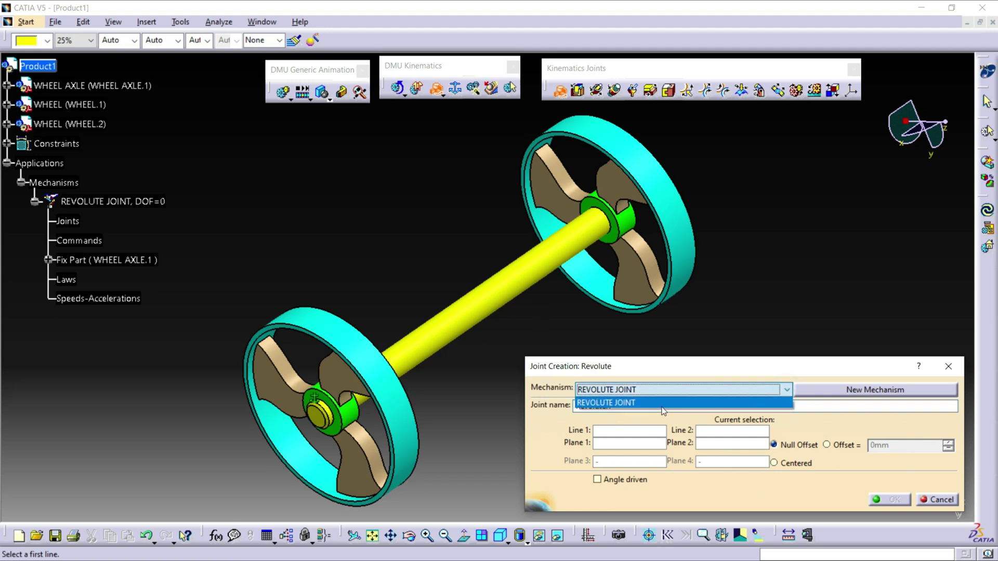
click(657, 403)
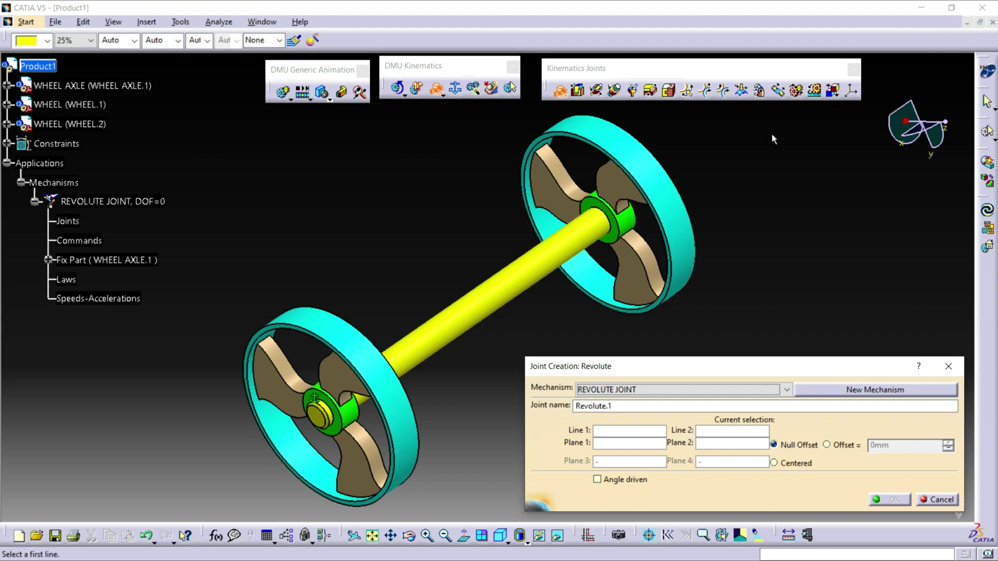
click(457, 325)
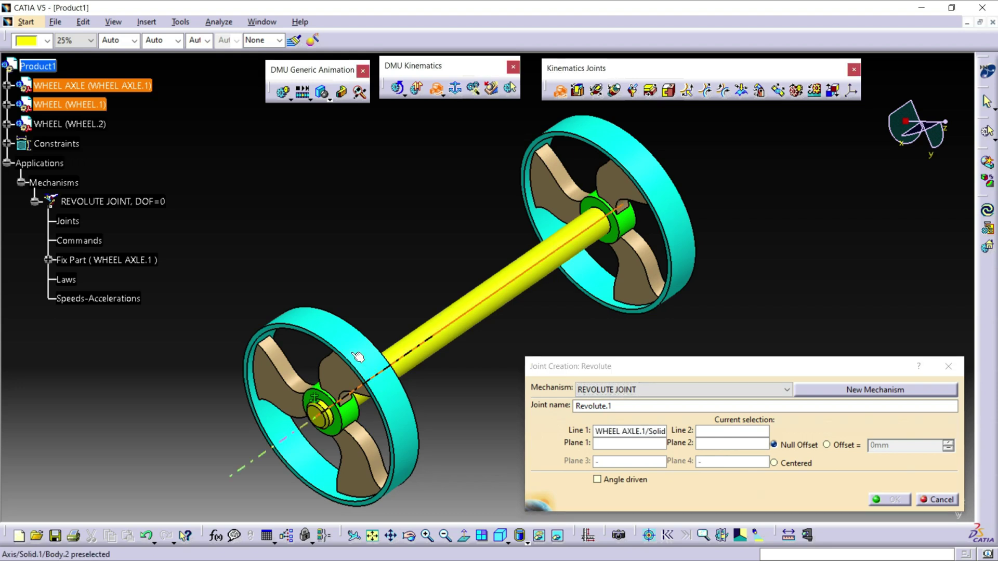
click(315, 322)
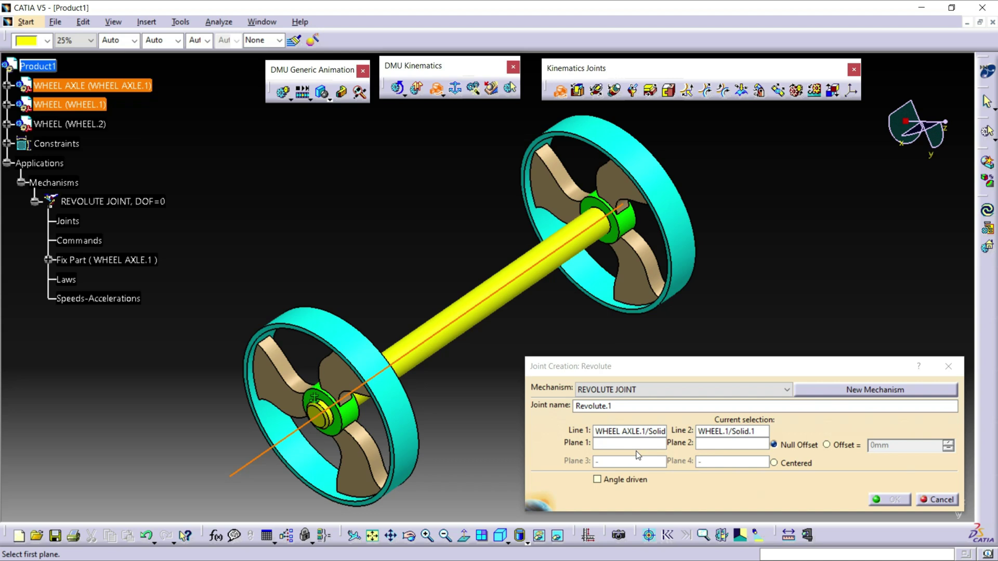
Step: Create the revolute joint with the axle's end face and WHEEL.1's outer hub face as planes, using a -5 mm offset
middle_drag(359, 423, 406, 327)
click(404, 325)
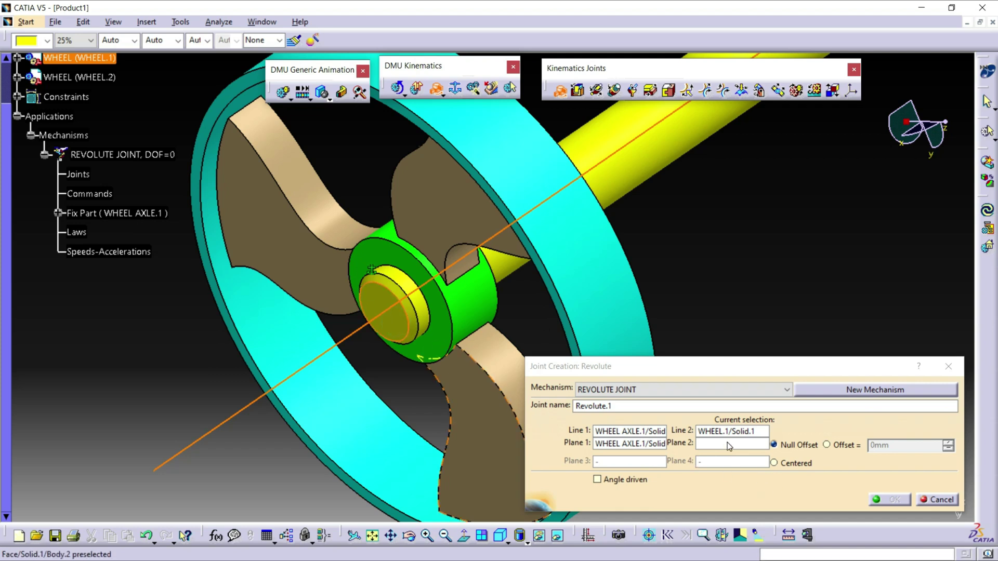
click(443, 316)
middle_drag(452, 307, 424, 411)
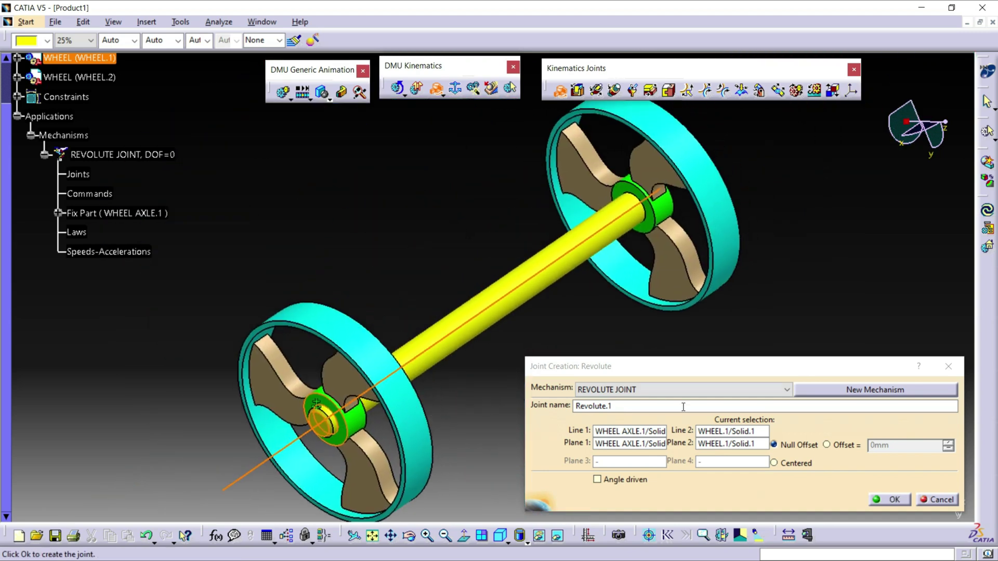
click(826, 444)
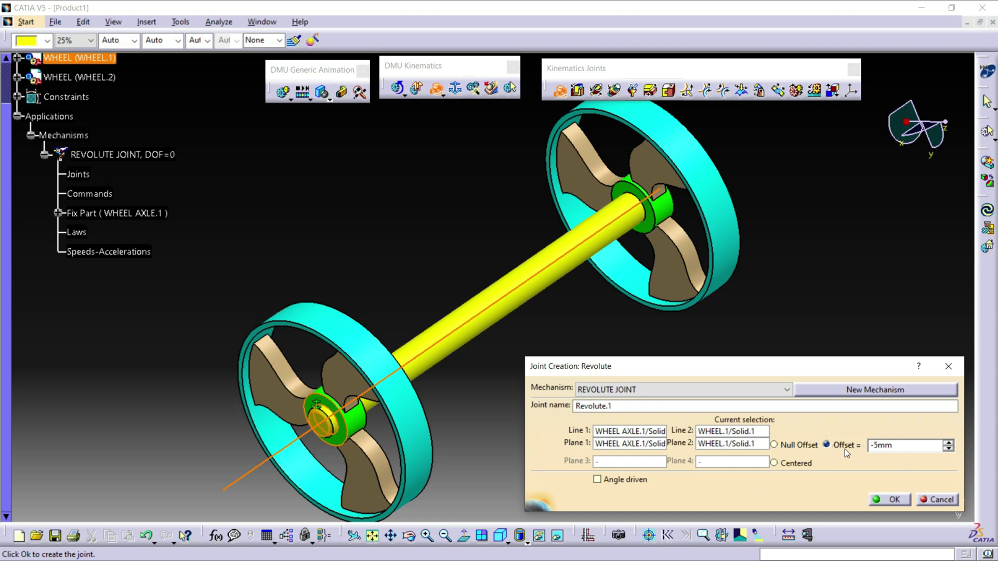
click(892, 500)
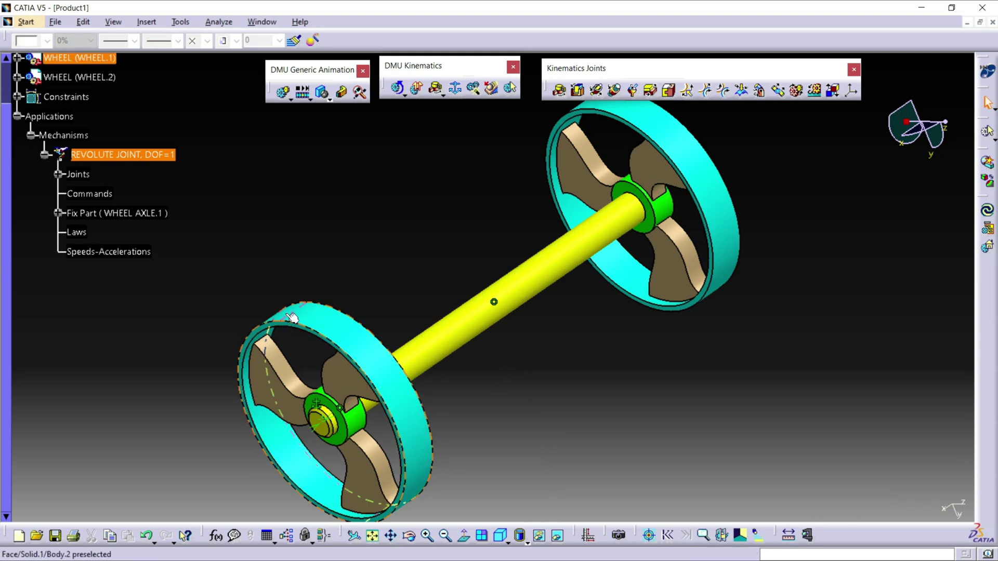
Step: Make the revolute joint between axle and WHEEL.1 angle driven, with its lower limit set to 0 deg
click(58, 175)
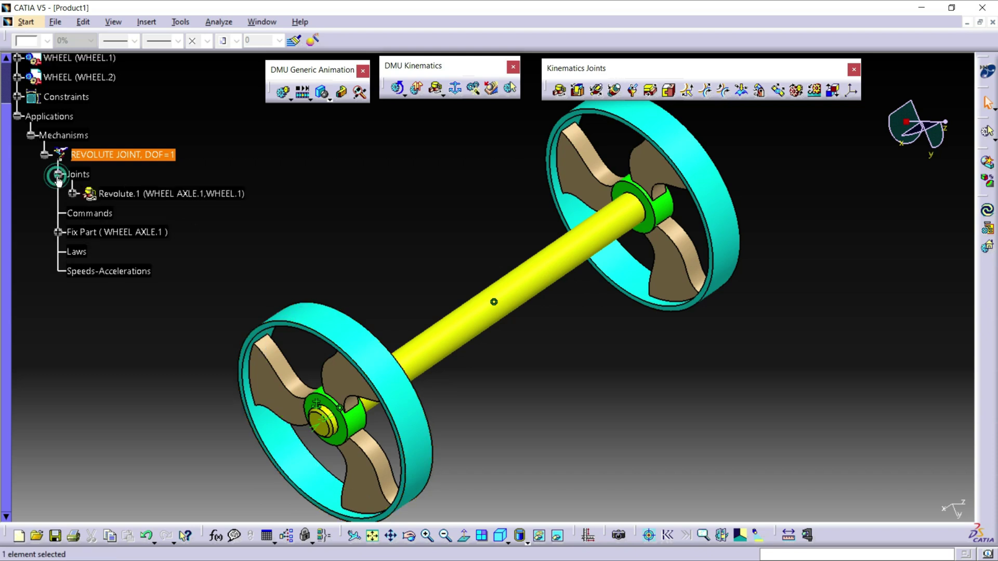
double_click(131, 195)
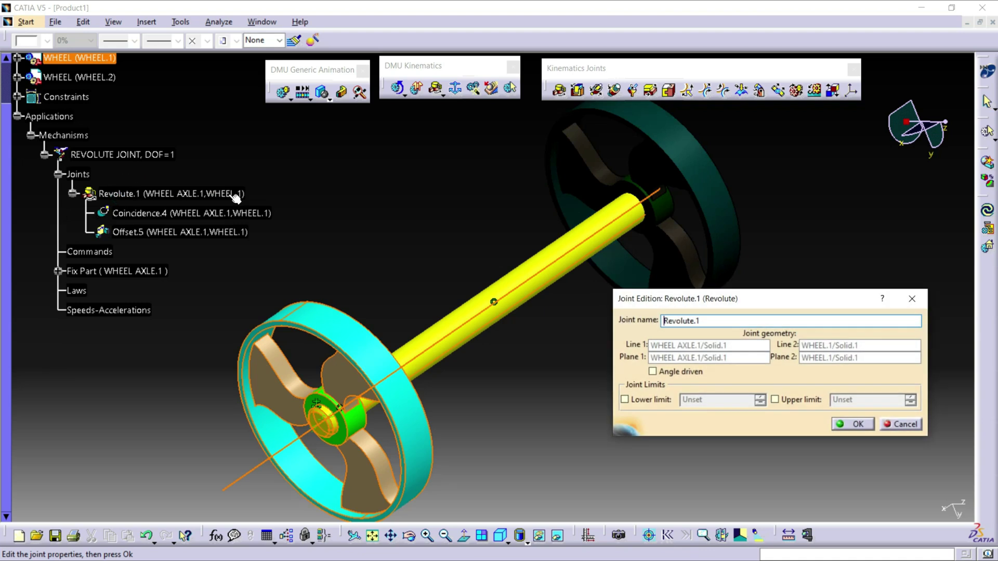
click(654, 372)
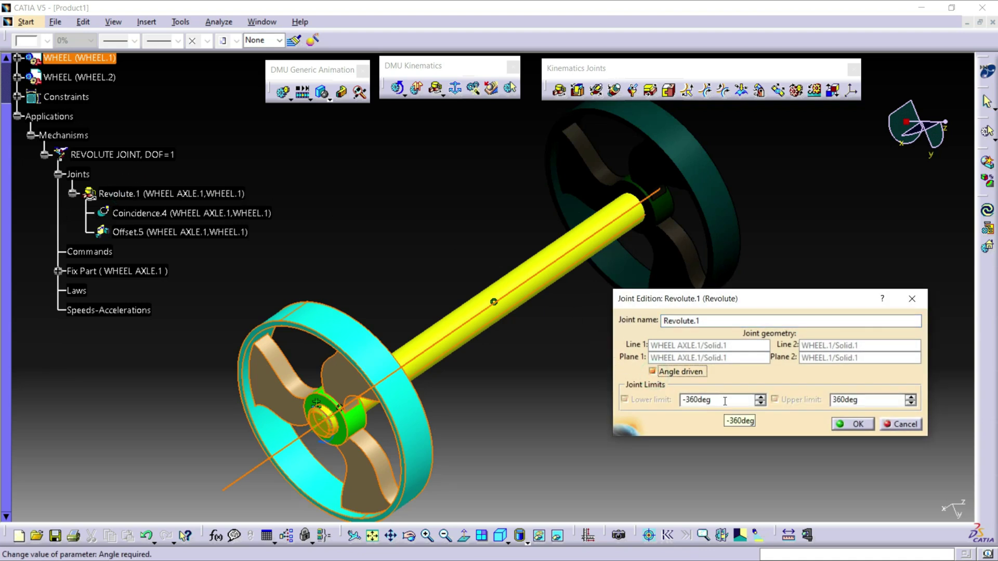
drag(711, 400, 686, 401)
text(0)
click(857, 425)
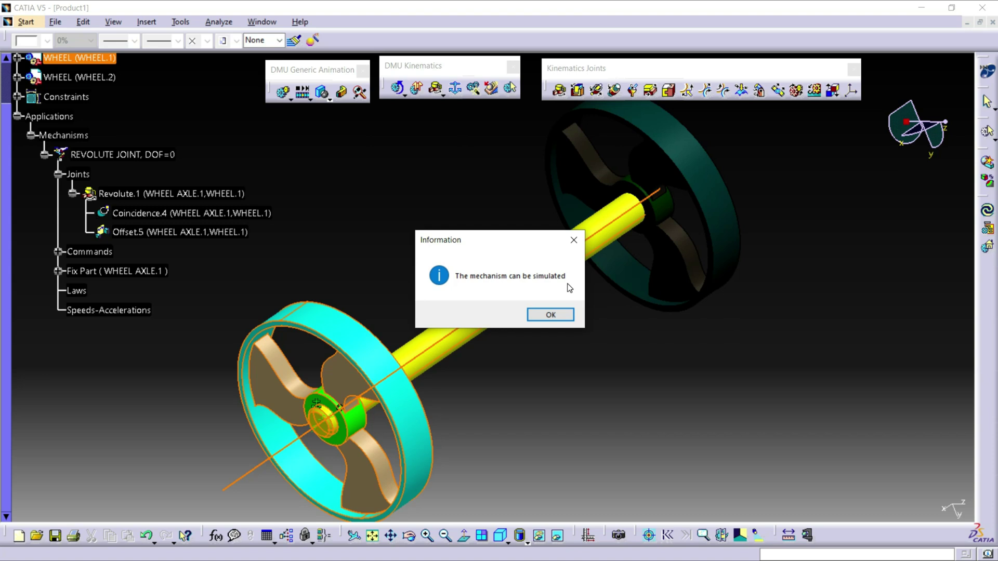
Step: Create a simulation of the REVOLUTE JOINT mechanism and turn on automatic insert
click(552, 312)
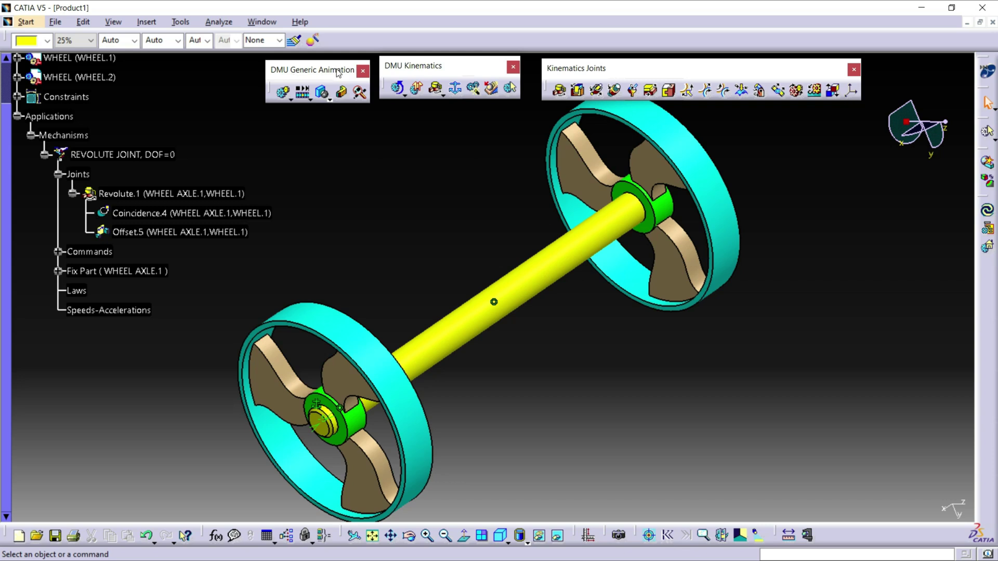
click(284, 95)
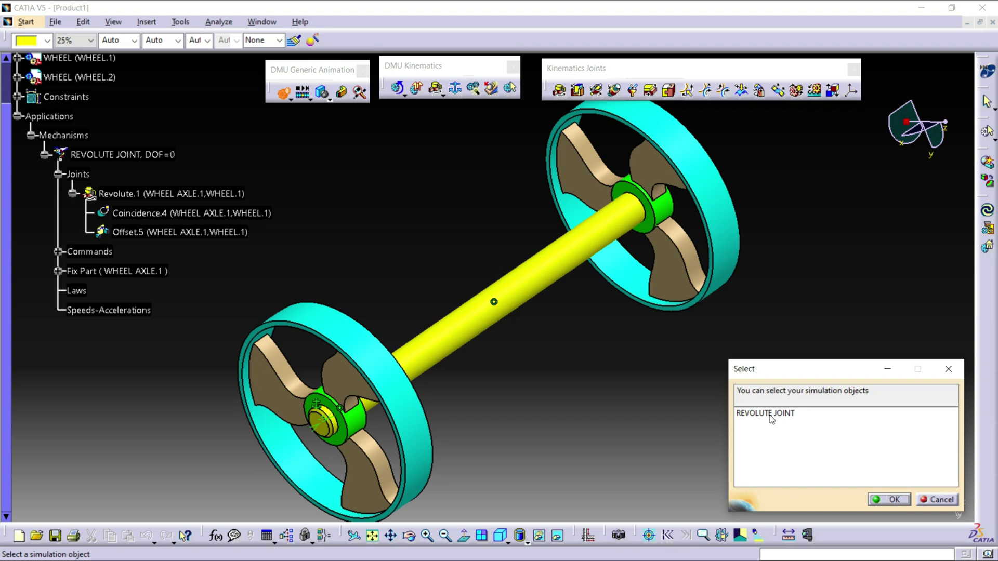
click(770, 414)
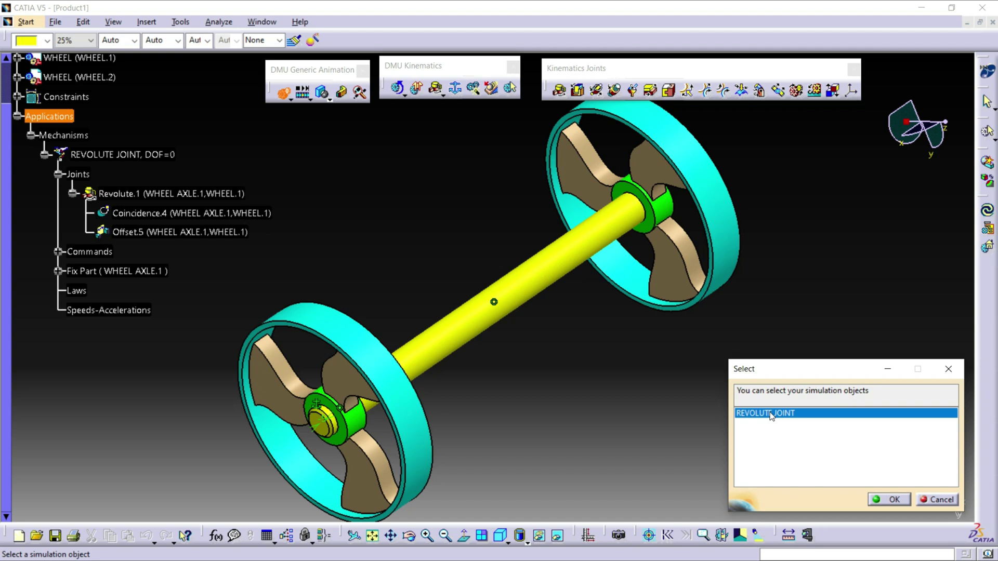
click(891, 500)
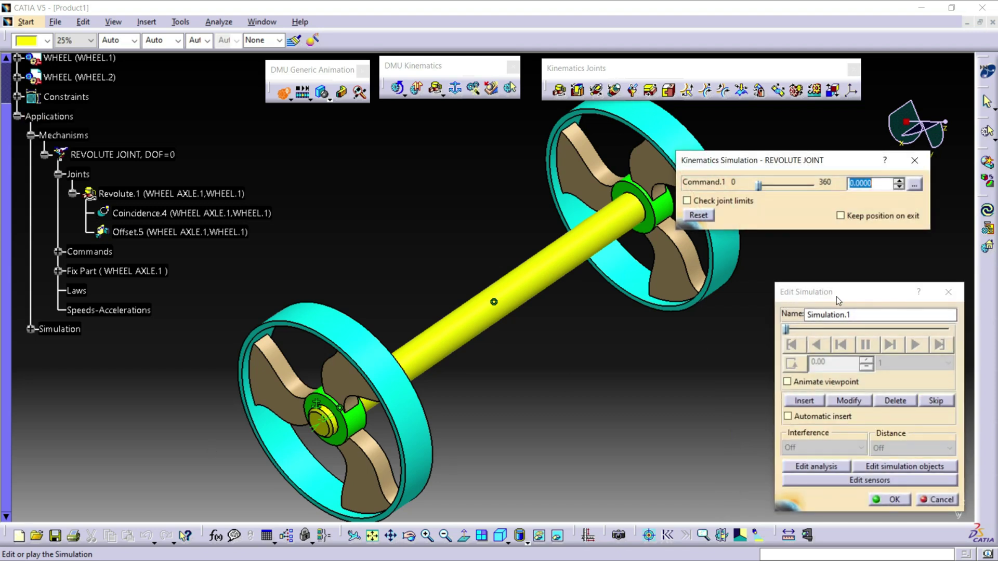
click(787, 417)
middle_drag(580, 354, 517, 328)
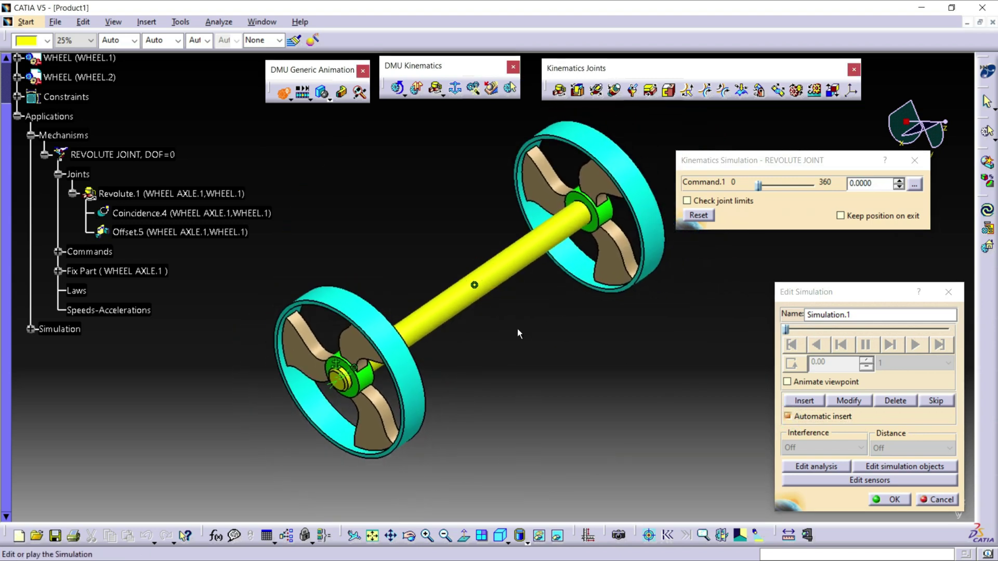
Step: Configure the Command.1 slider with a lowest value of 0 and spin box increments of 30
click(915, 184)
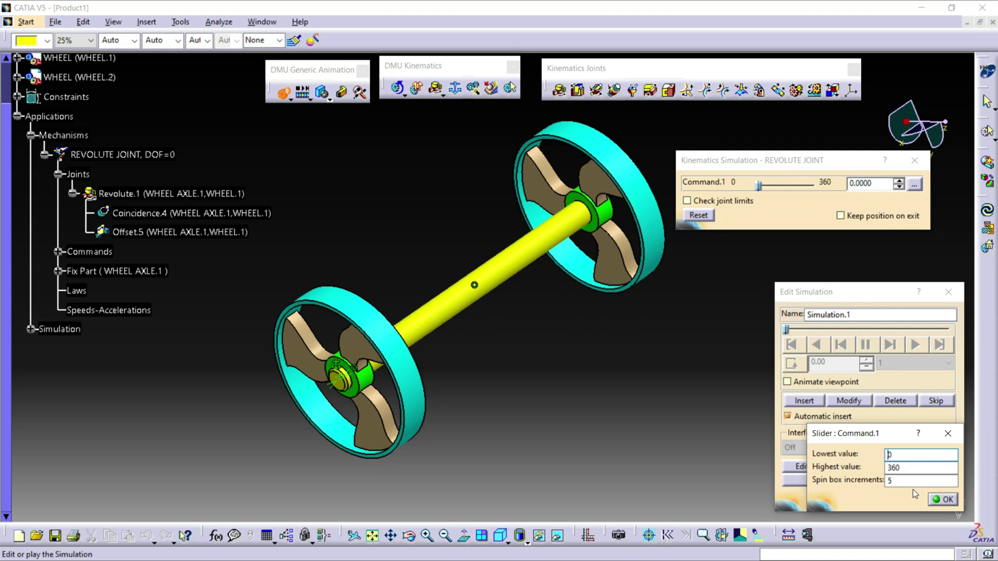
key(Tab)
key(Tab)
key(Tab)
key(Tab)
text(0)
key(Tab)
key(Tab)
text(30)
click(942, 499)
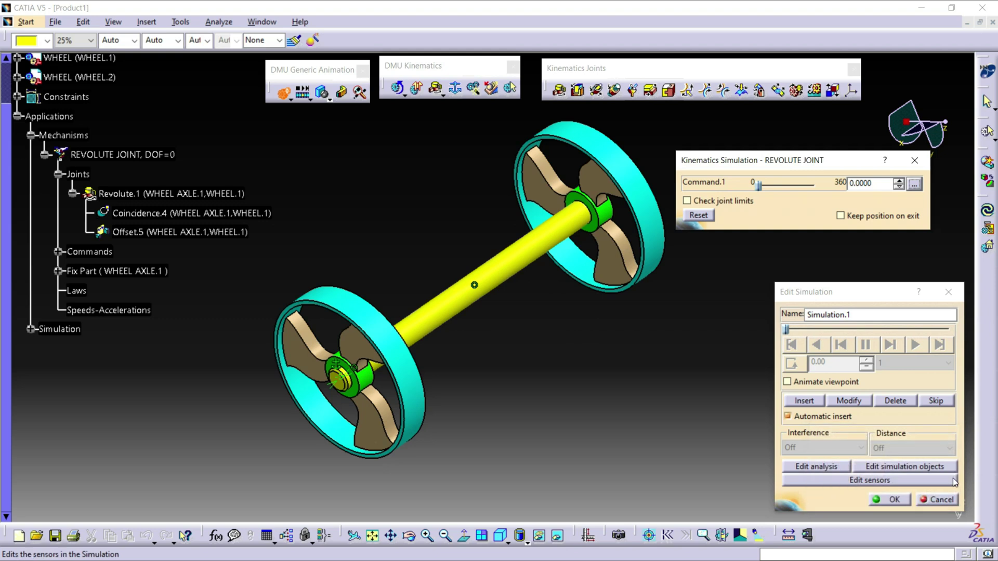
Step: Record WHEEL.1 positions by advancing Command.1 from 30 to 360 in increments of 30
double_click(878, 183)
text(30)
key(Return)
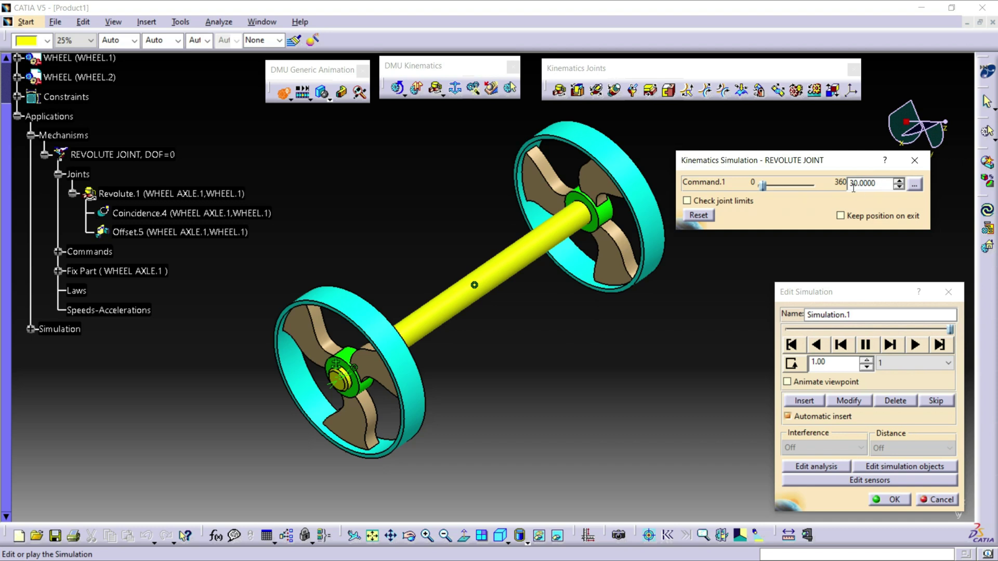
click(898, 182)
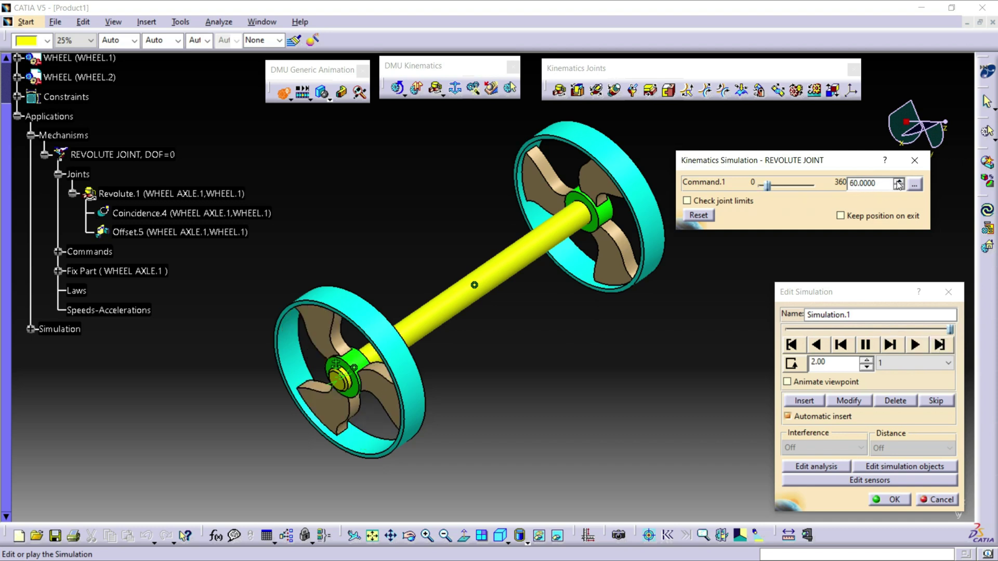
click(897, 181)
click(897, 181)
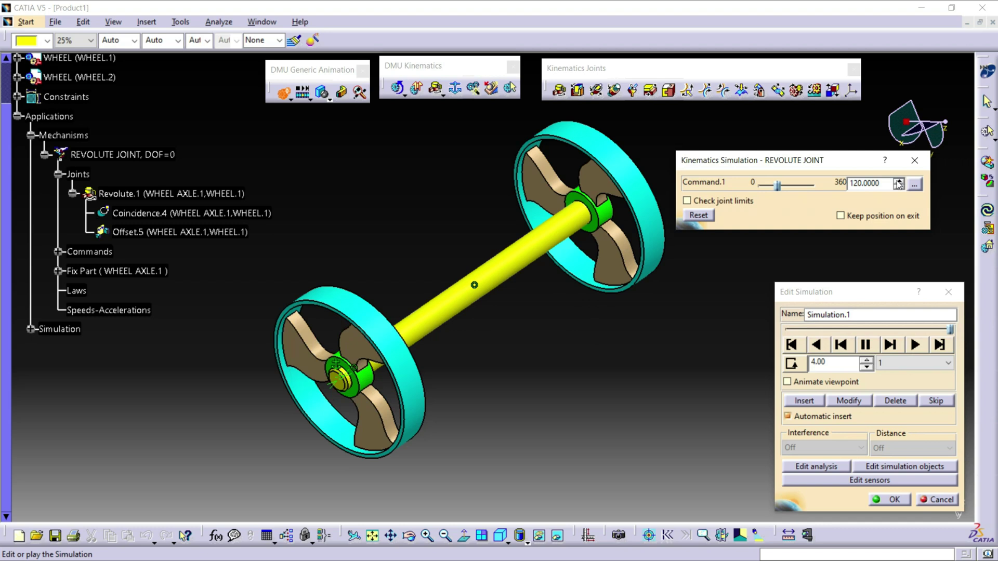
click(898, 181)
click(899, 181)
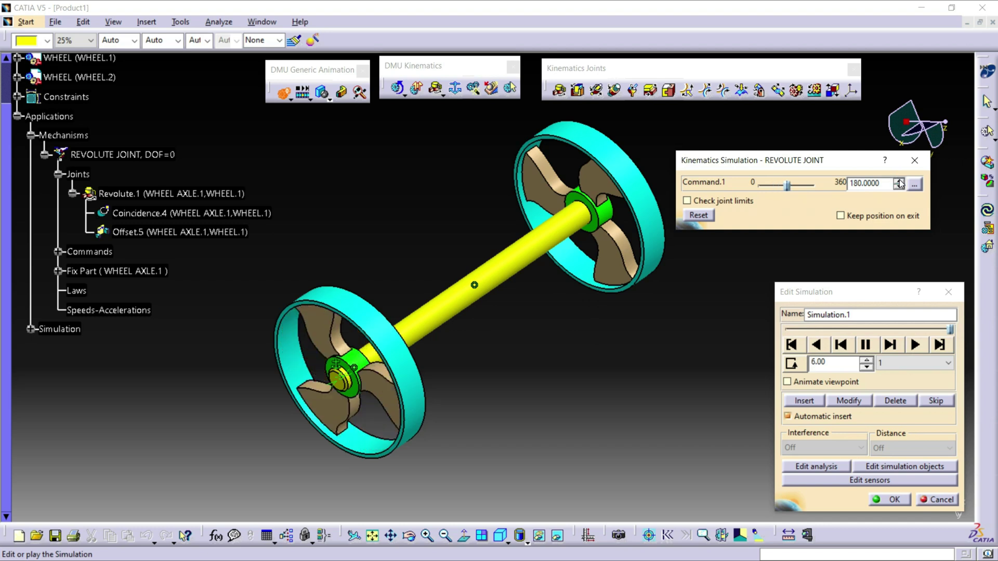
click(898, 181)
click(898, 181)
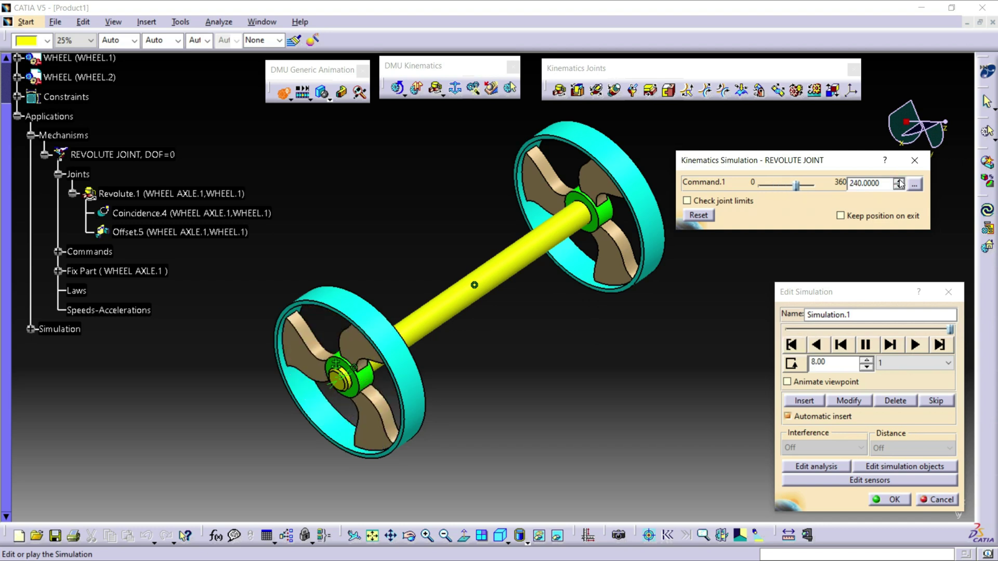
click(898, 182)
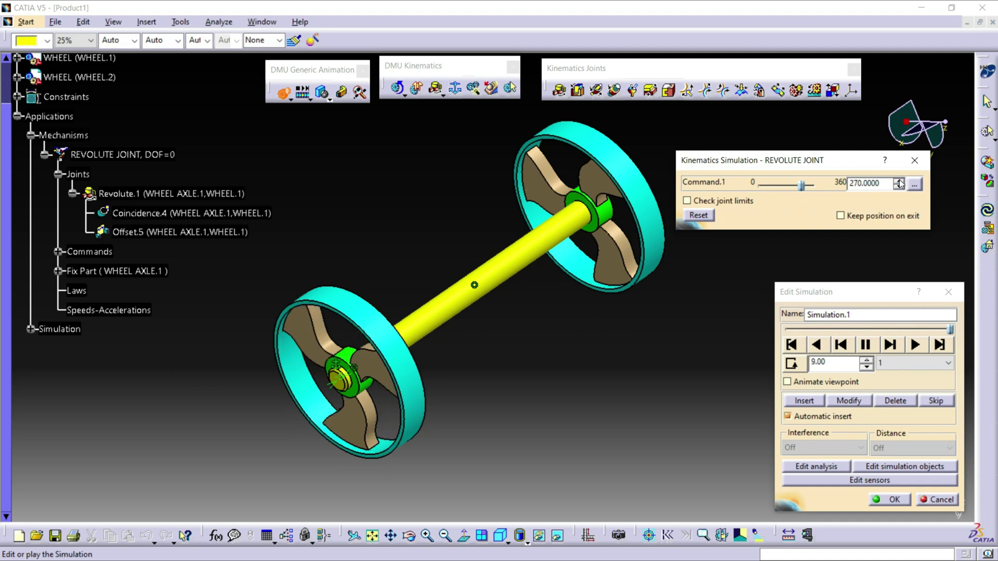
click(898, 182)
click(898, 181)
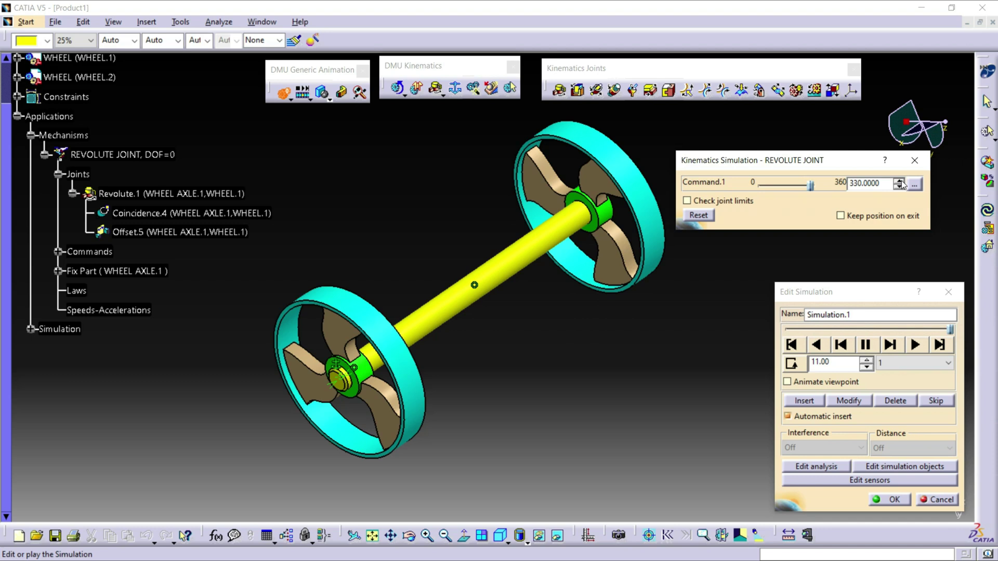
click(901, 182)
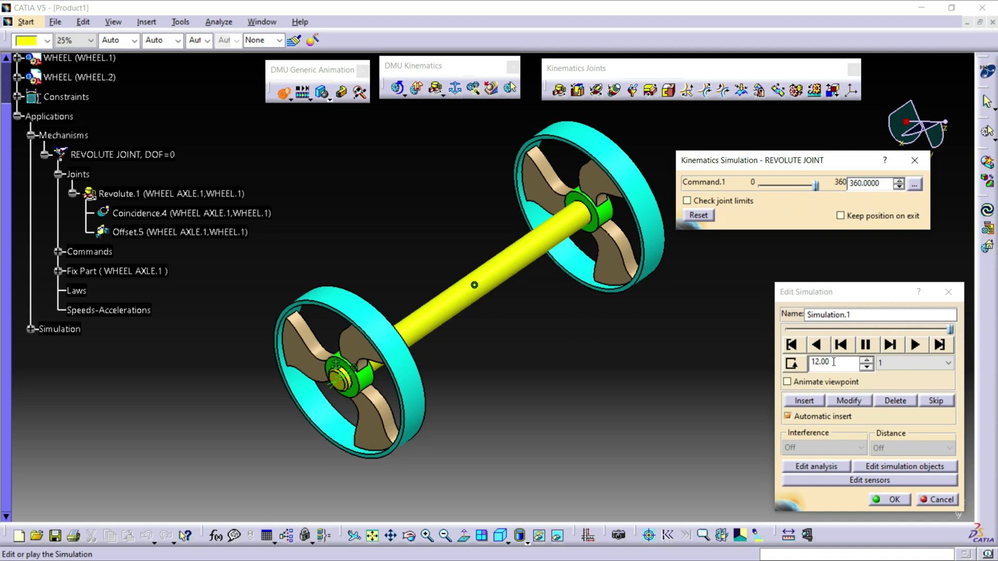
Step: Play the simulation from its start in a looping mode with an interpolation step of 0.04
click(792, 364)
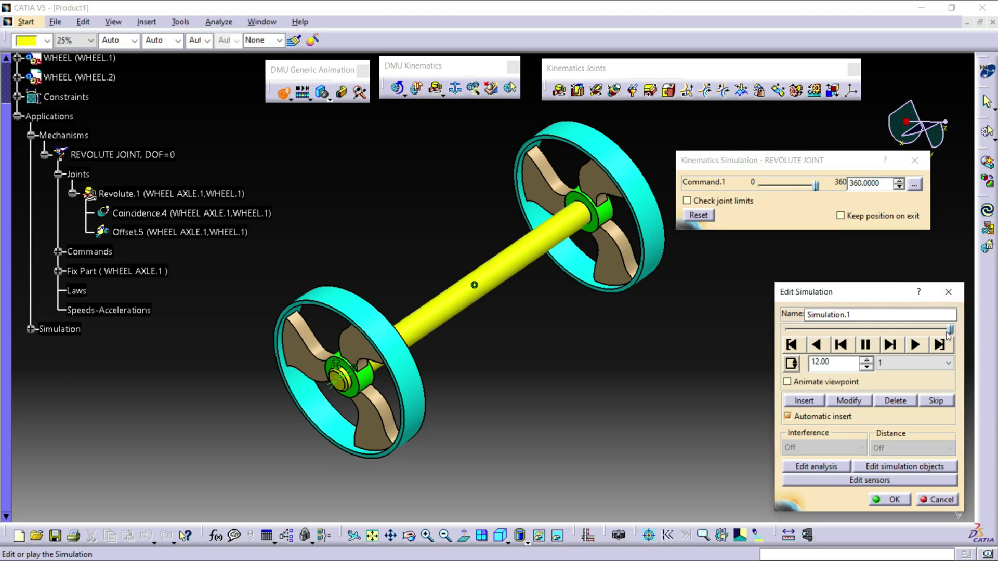
click(791, 346)
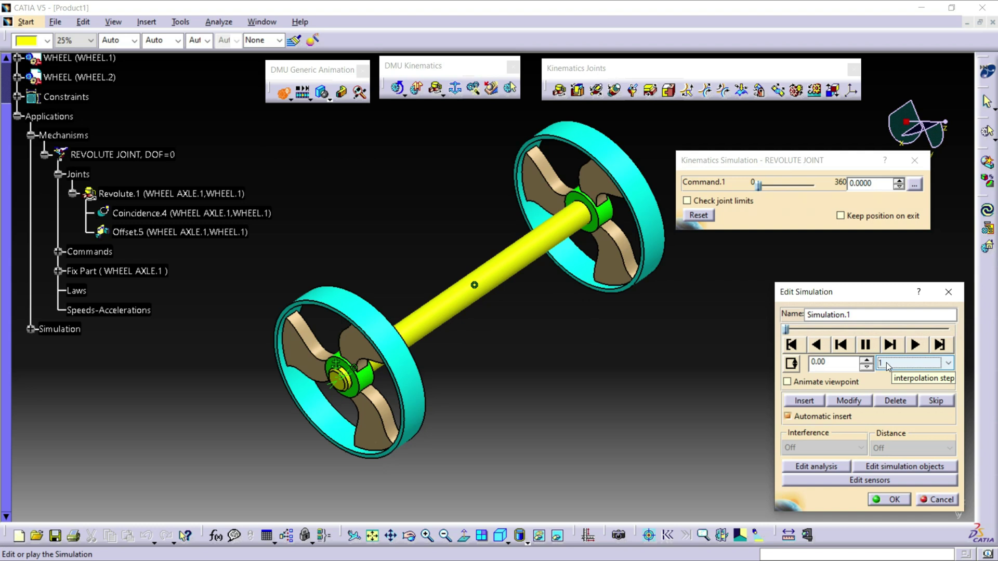
click(948, 363)
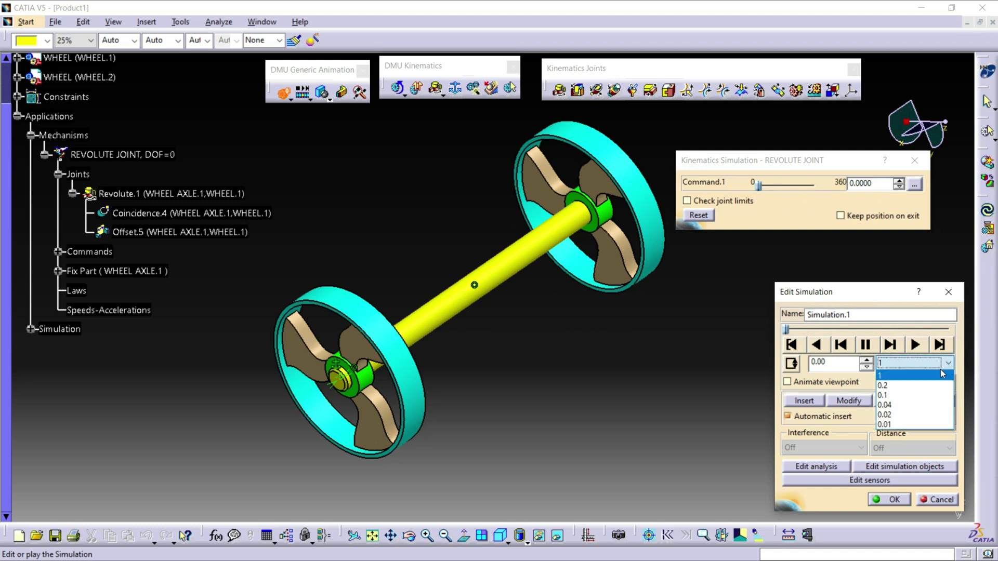
click(897, 406)
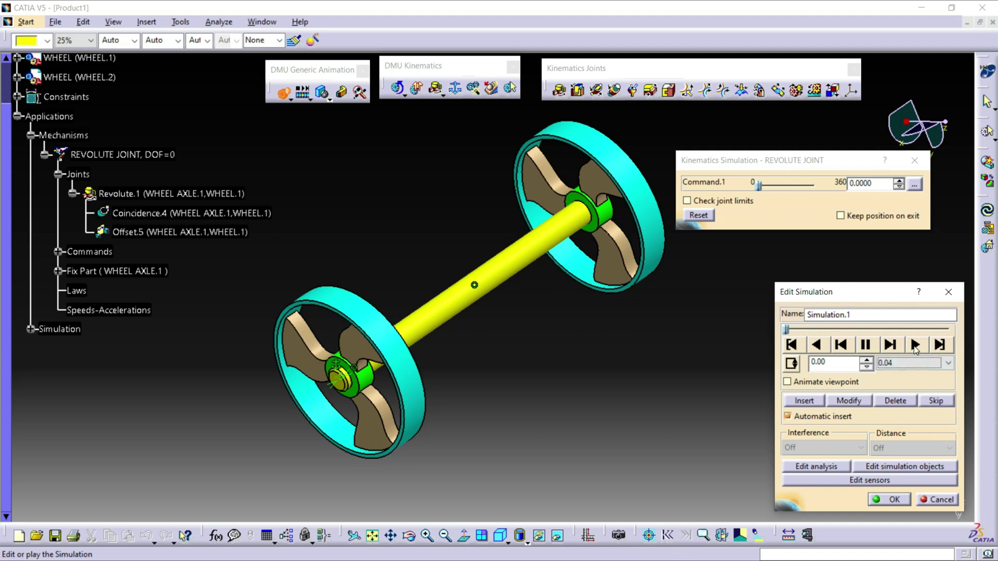
click(914, 345)
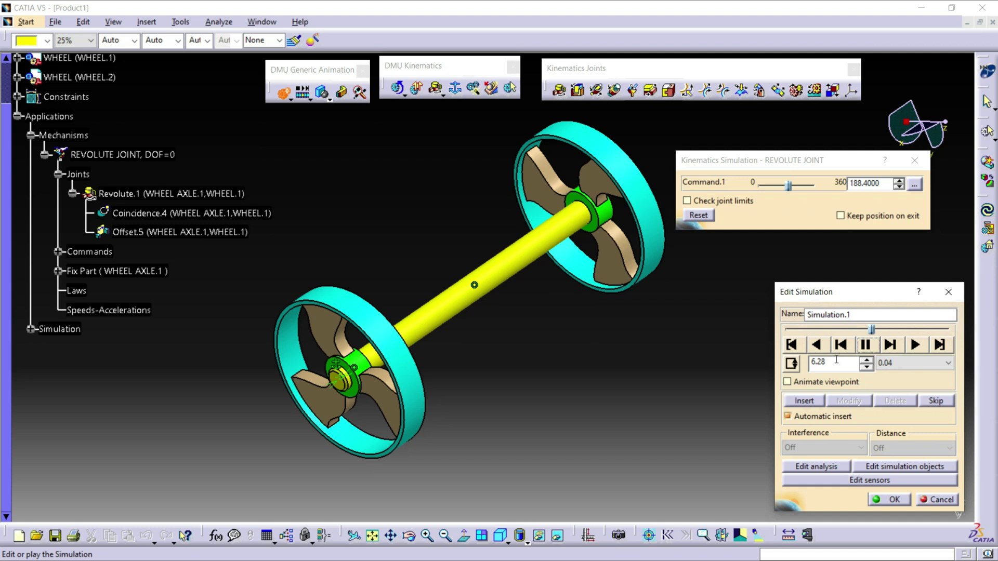
Step: Switch the simulation back to a single run and replay it from the start
click(792, 365)
click(791, 345)
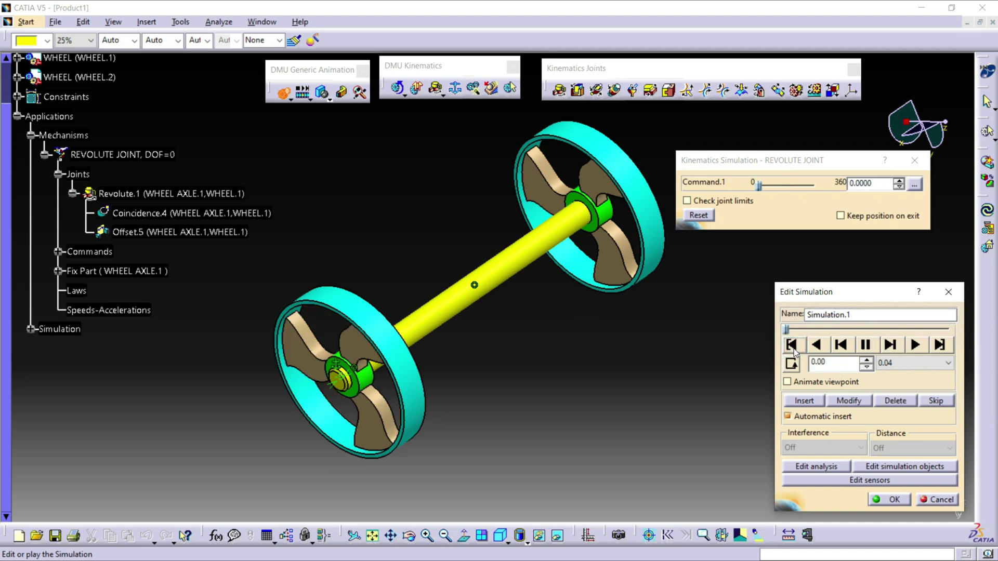
click(915, 345)
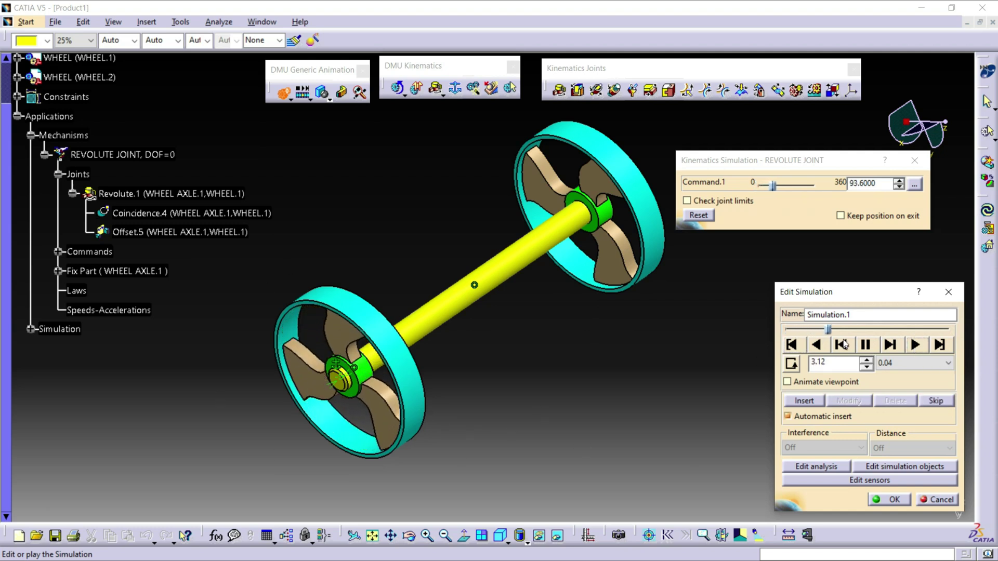
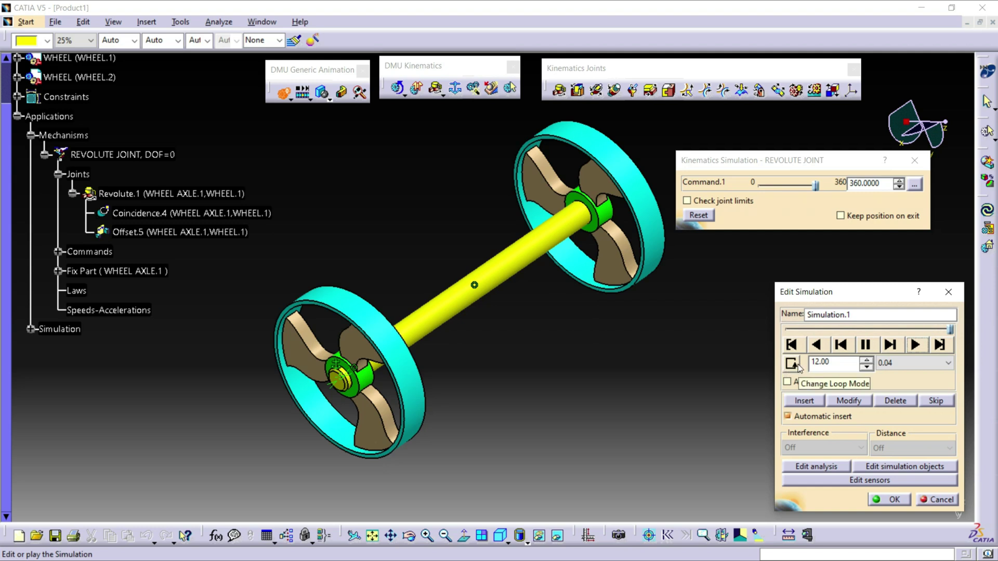
Step: Replay the simulation from the start in a looping mode, change the interpolation step to 0.2, and pause it
click(792, 363)
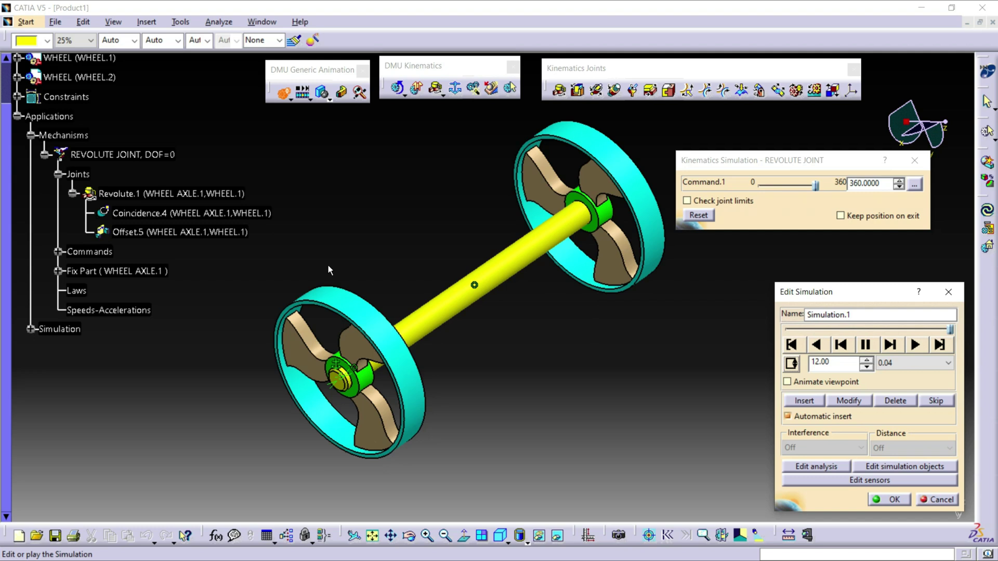
click(790, 347)
click(916, 345)
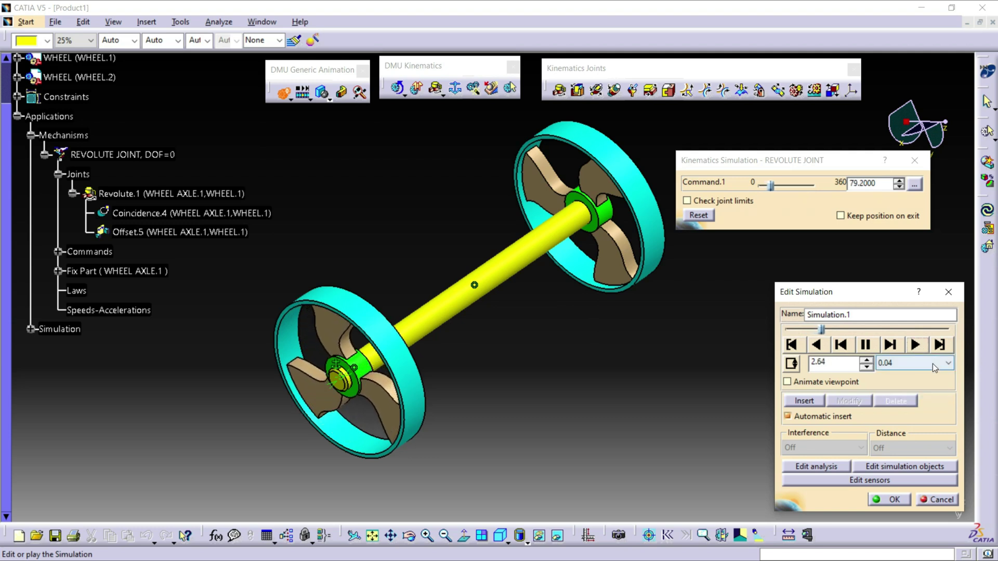
click(919, 362)
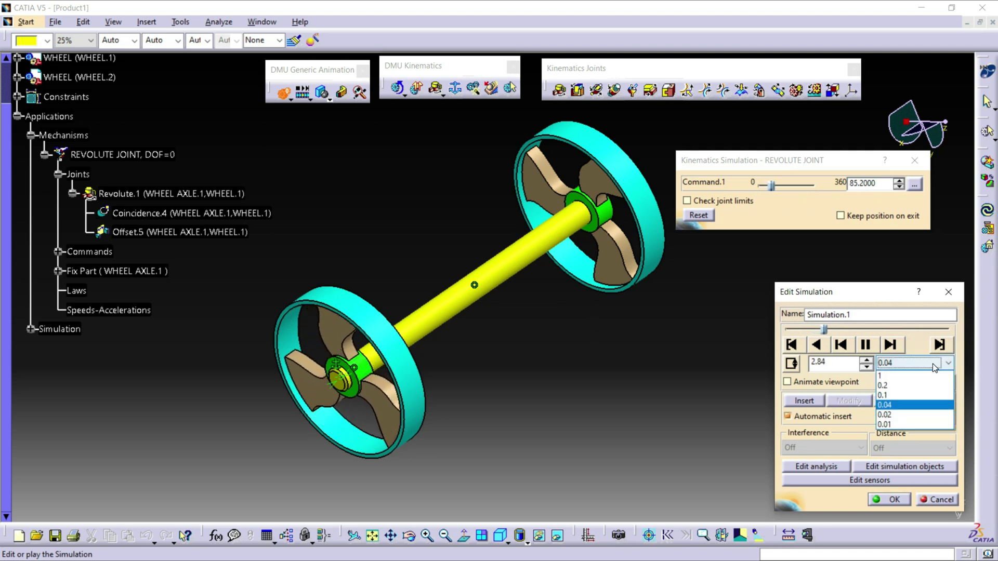
click(889, 387)
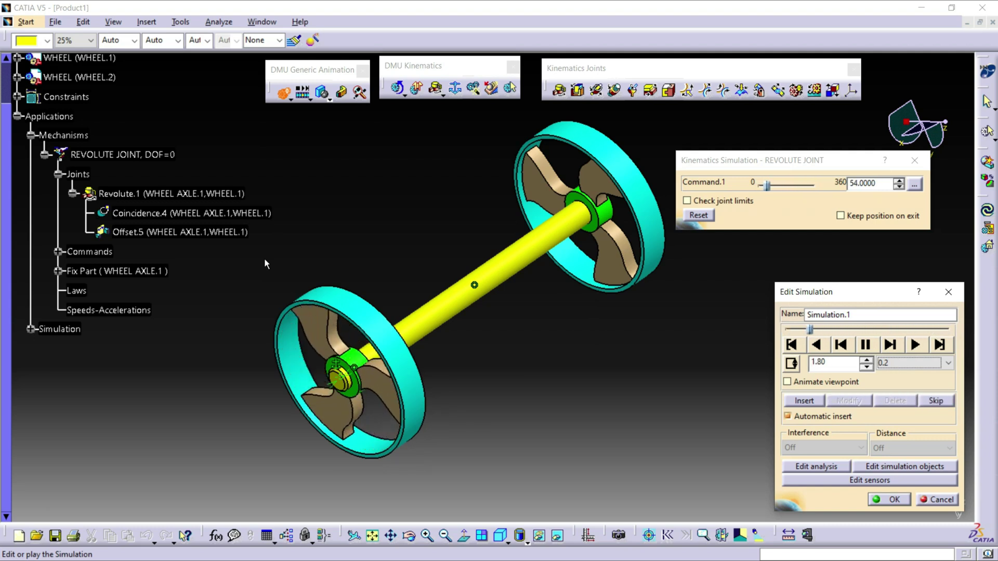
click(866, 345)
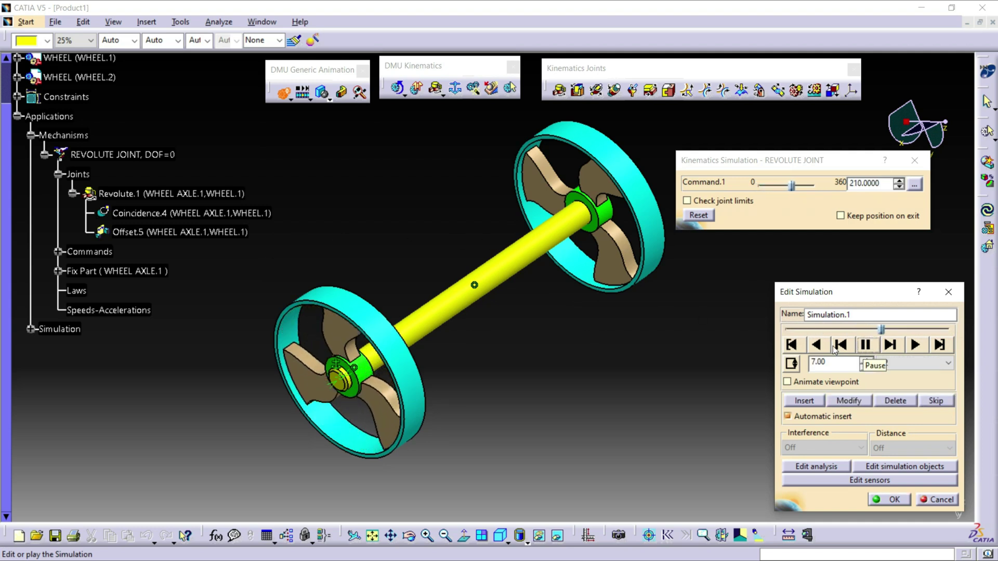
Step: Replay the simulation from the start in the other looping mode, and discard Simulation.1
click(790, 364)
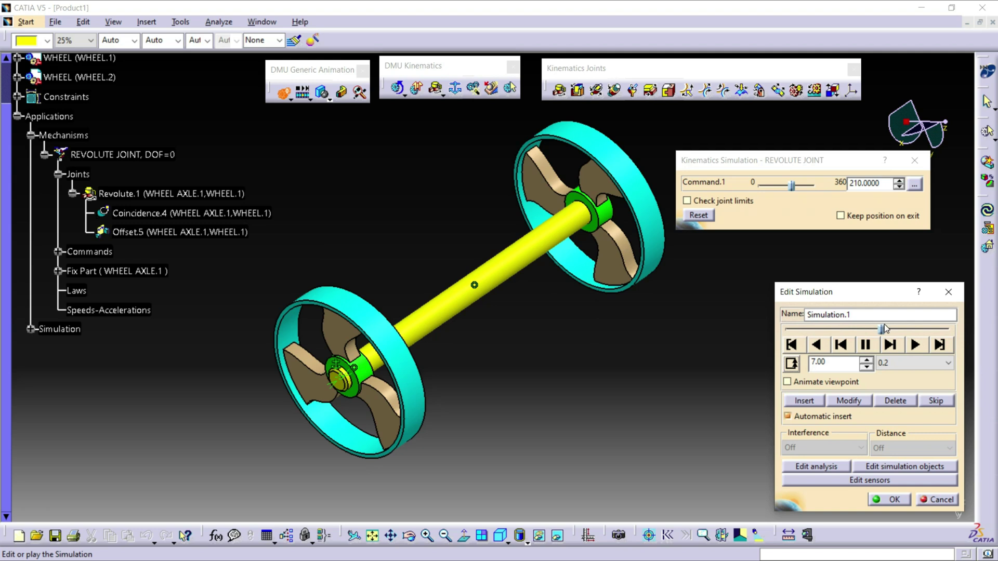
click(791, 345)
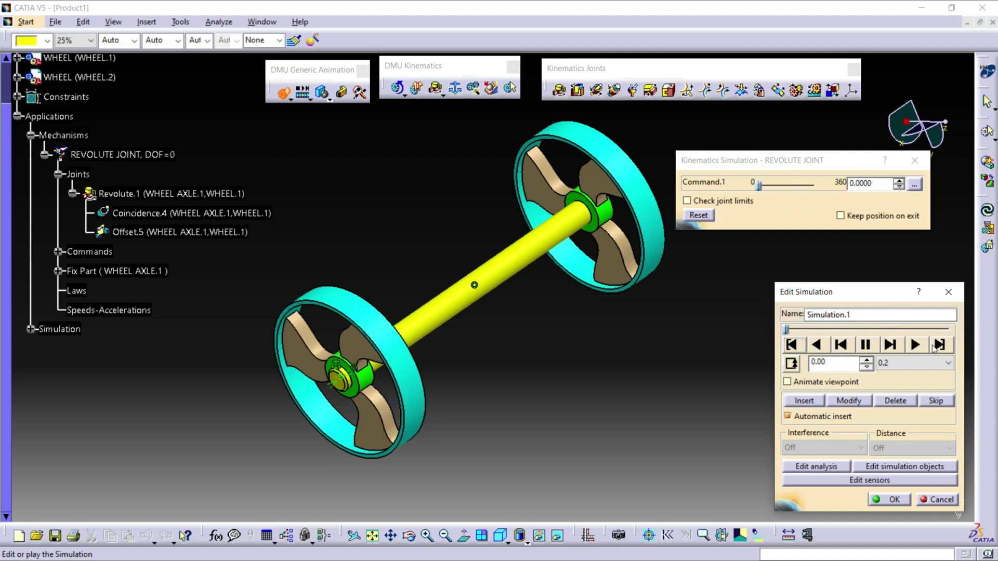
click(915, 346)
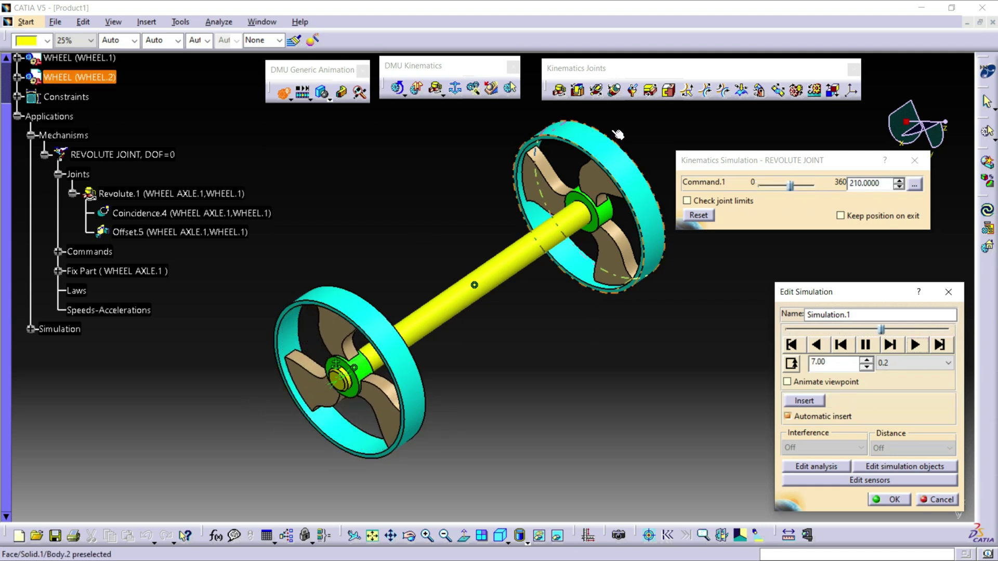
click(948, 292)
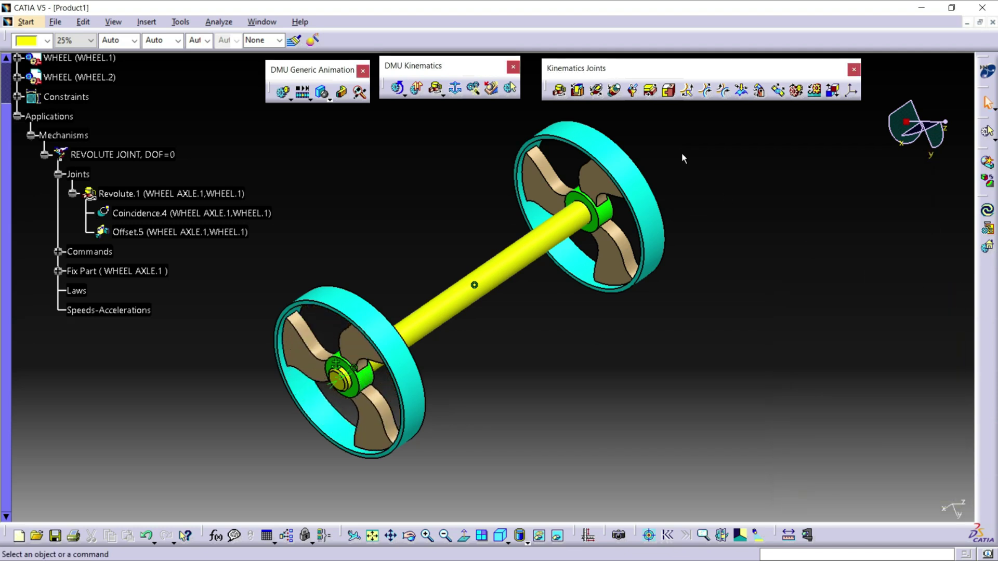
Step: Create a revolute joint between WHEEL AXLE.1 and WHEEL.2 from their axes, the axle end face and the hub face, using the Offset option
click(561, 96)
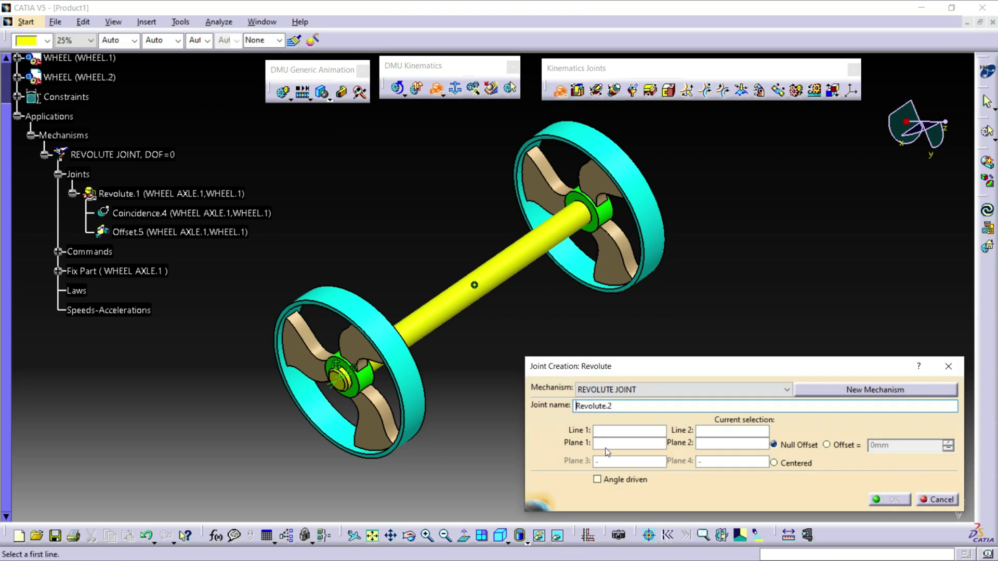
click(521, 250)
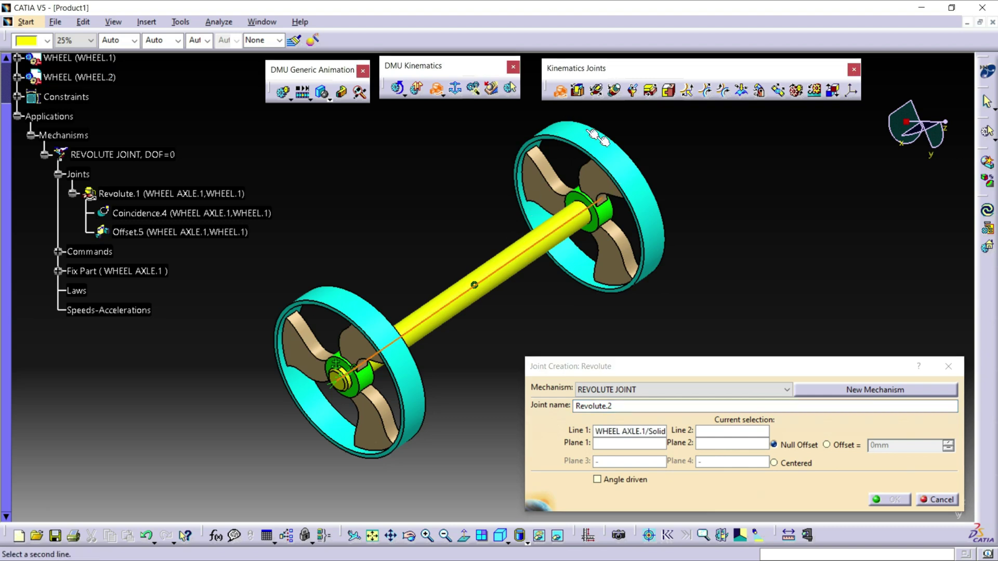
click(615, 158)
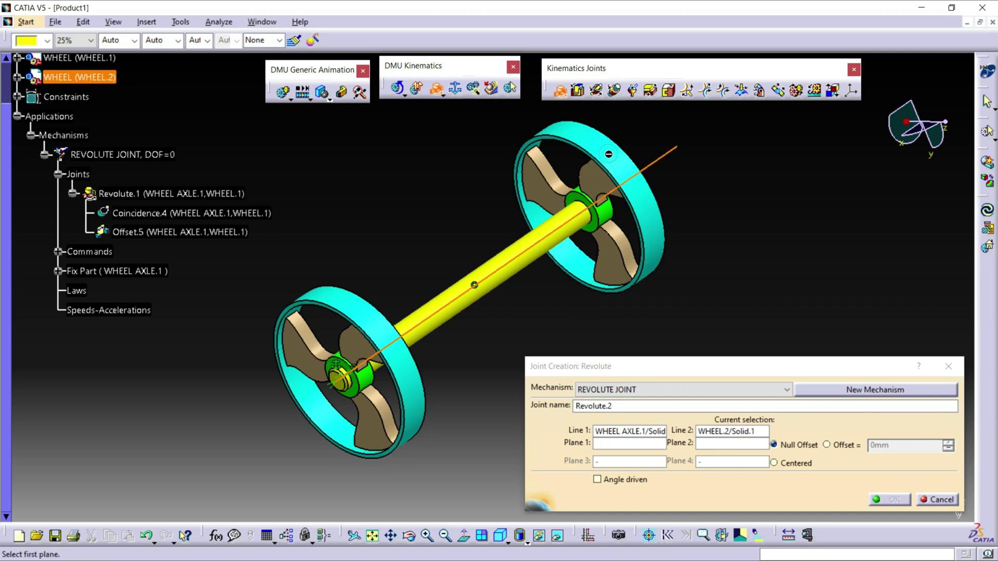
middle_drag(626, 209, 691, 236)
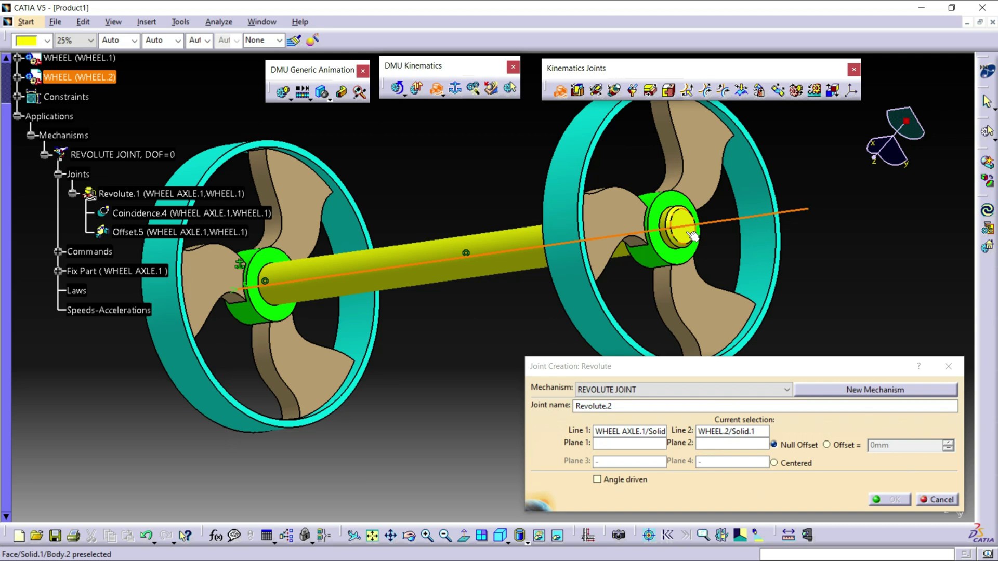
click(691, 235)
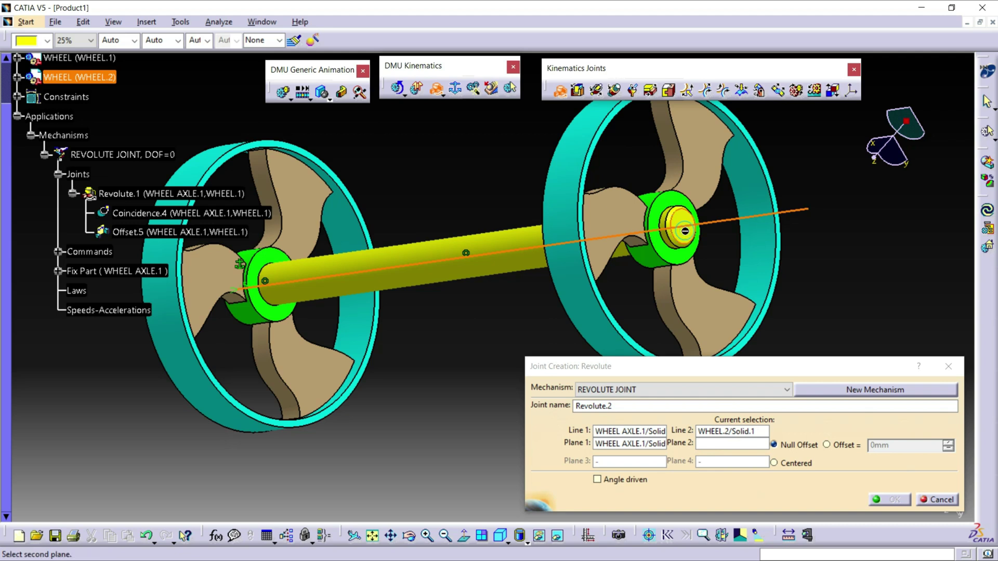
click(683, 263)
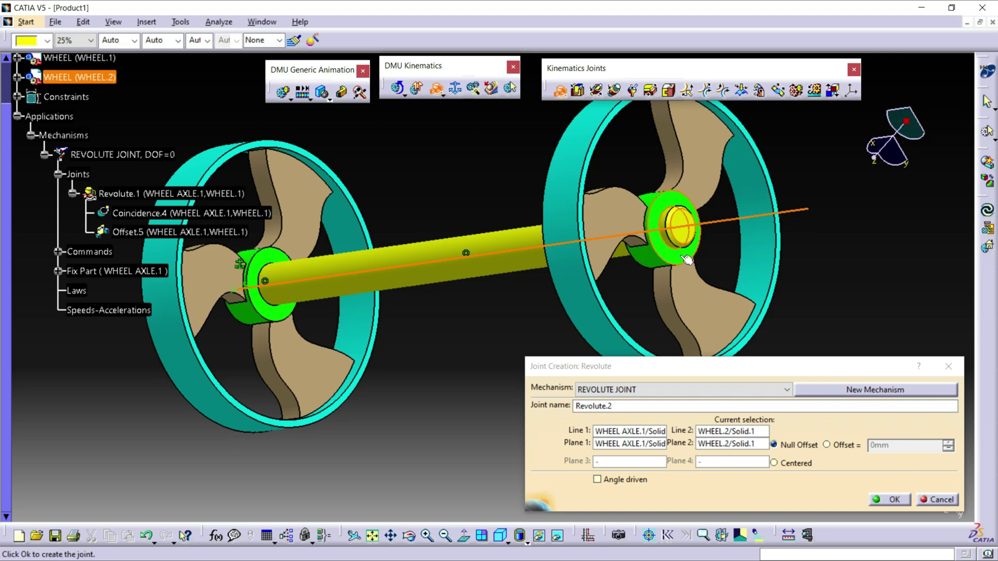
click(826, 445)
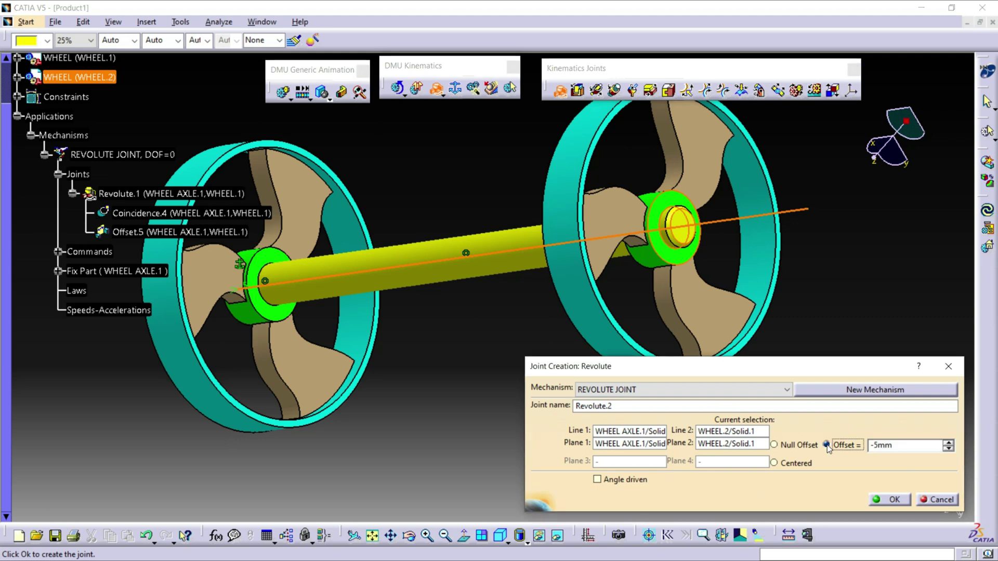
click(892, 501)
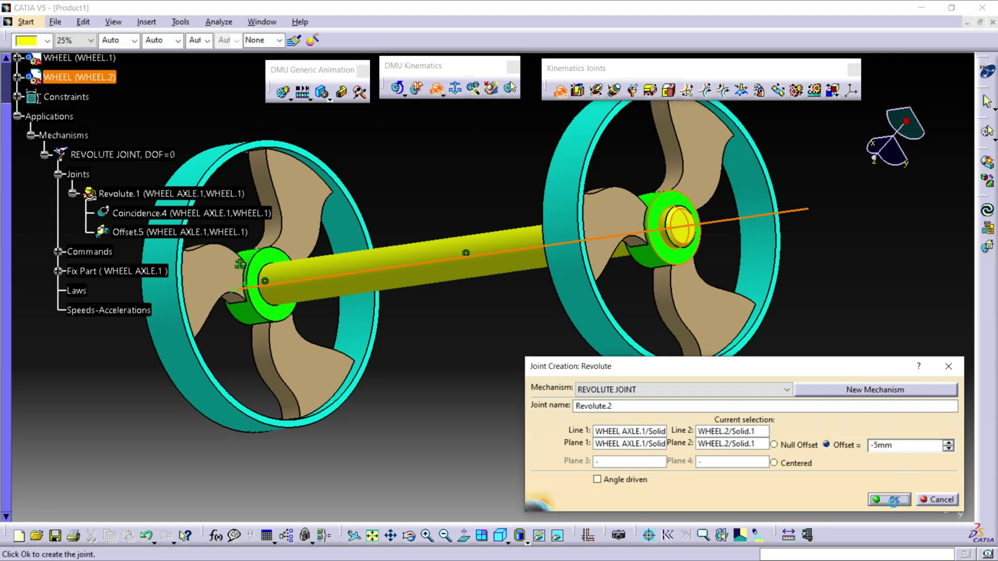
Step: Make Revolute.2 angle driven with a lower limit of 0
middle_drag(510, 363, 601, 339)
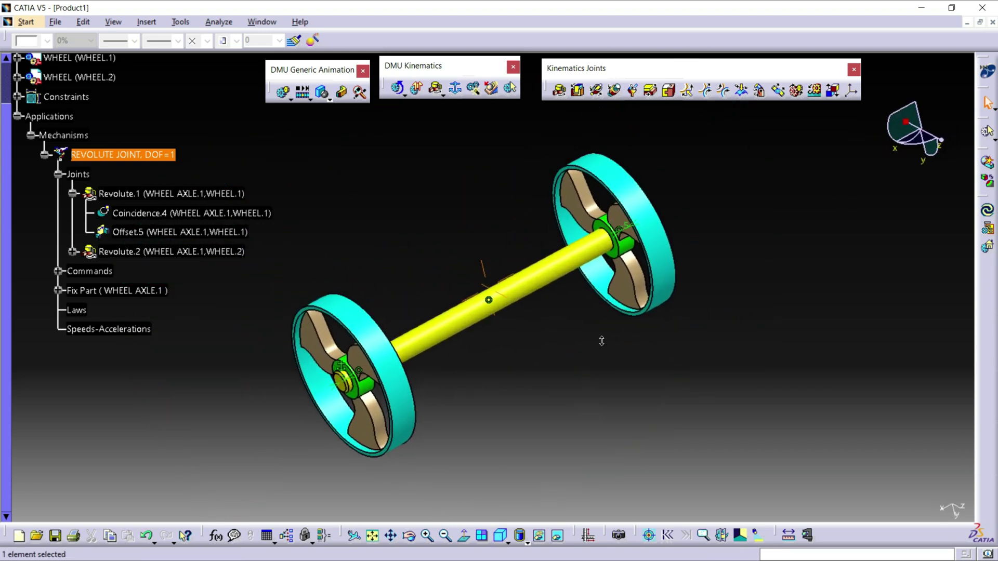
double_click(181, 252)
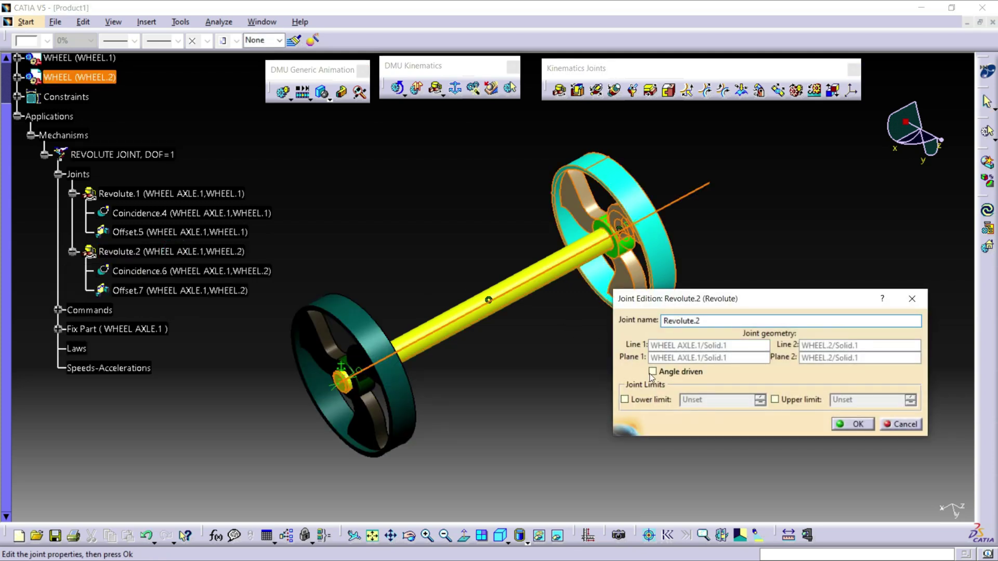
click(653, 372)
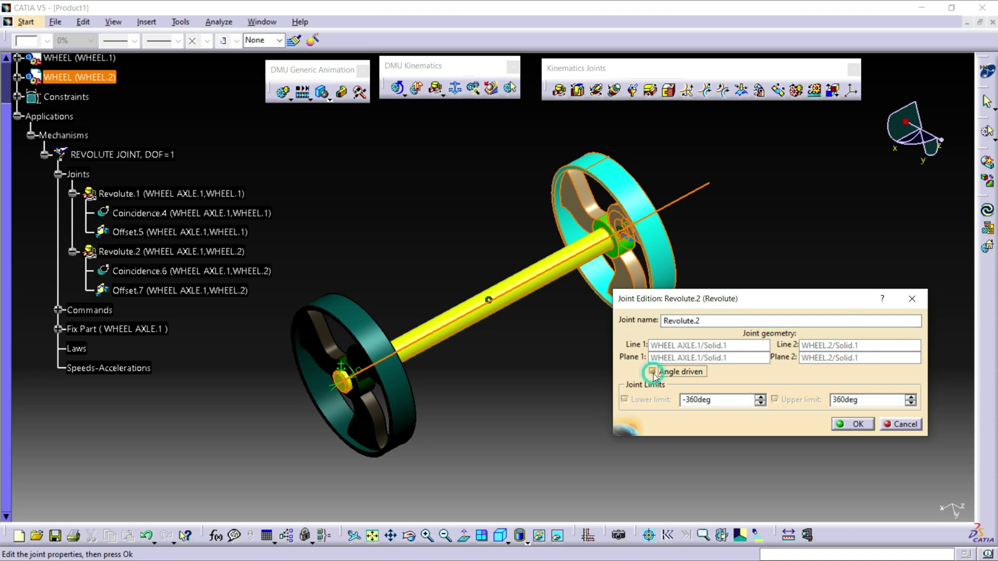
click(739, 400)
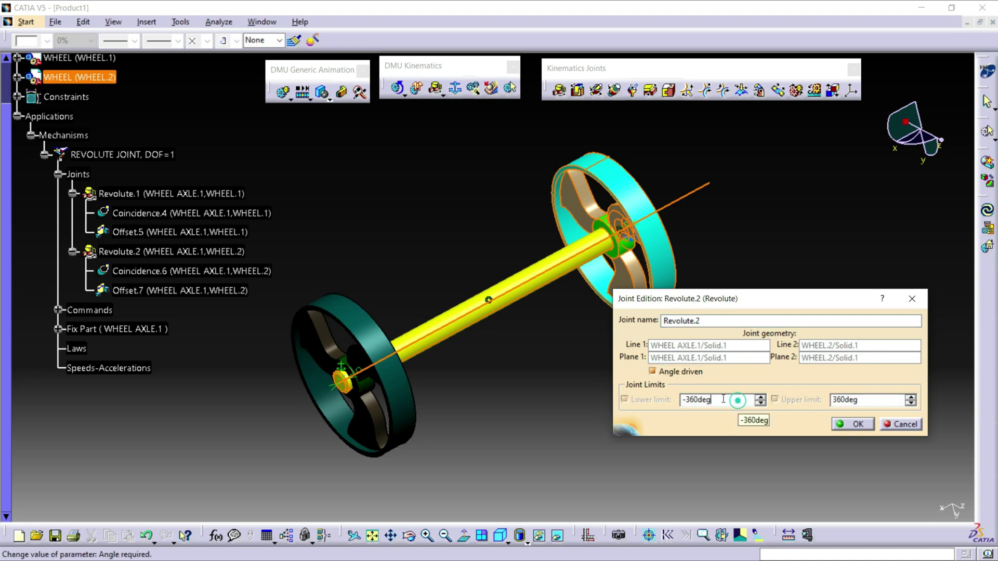
text(0)
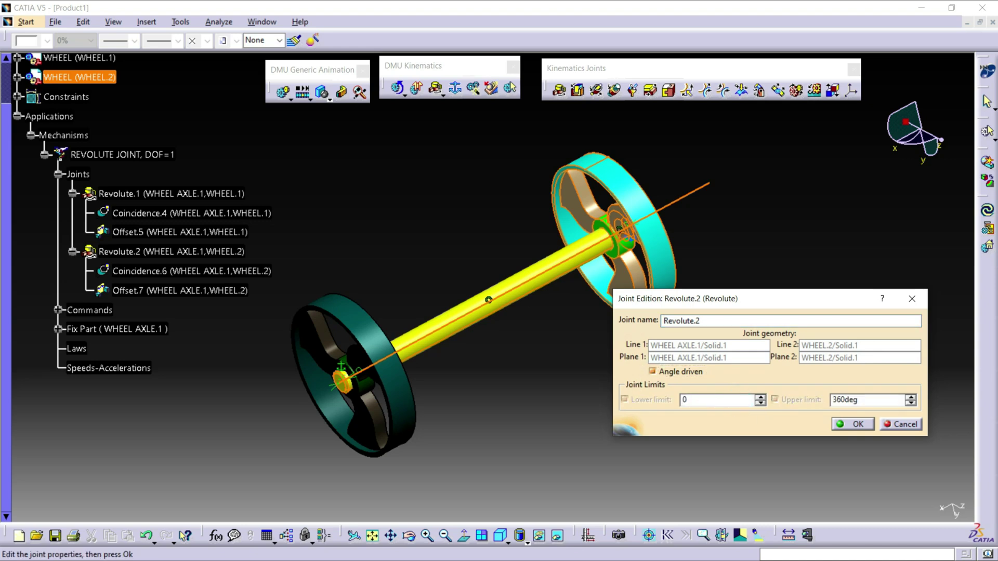
click(854, 424)
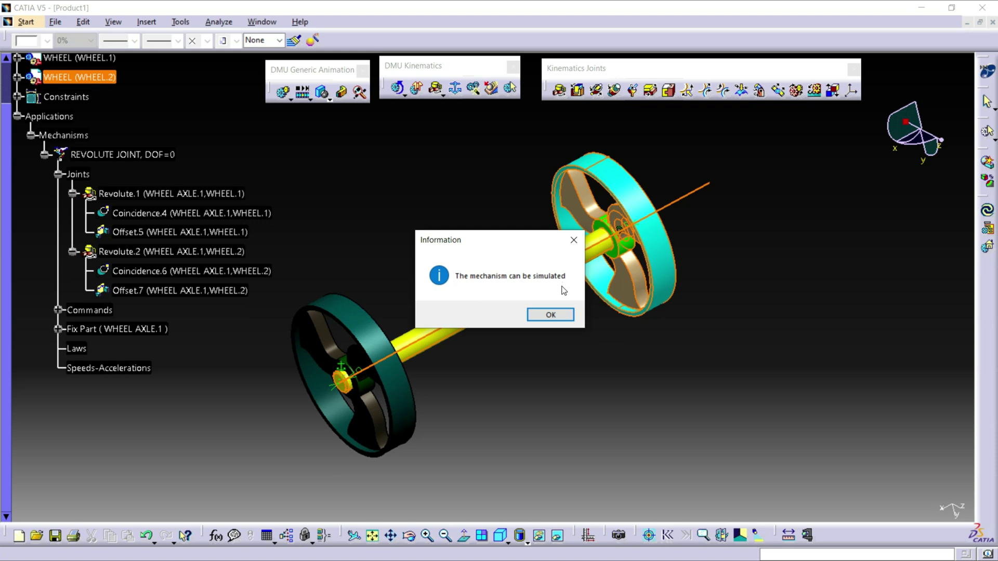
click(549, 314)
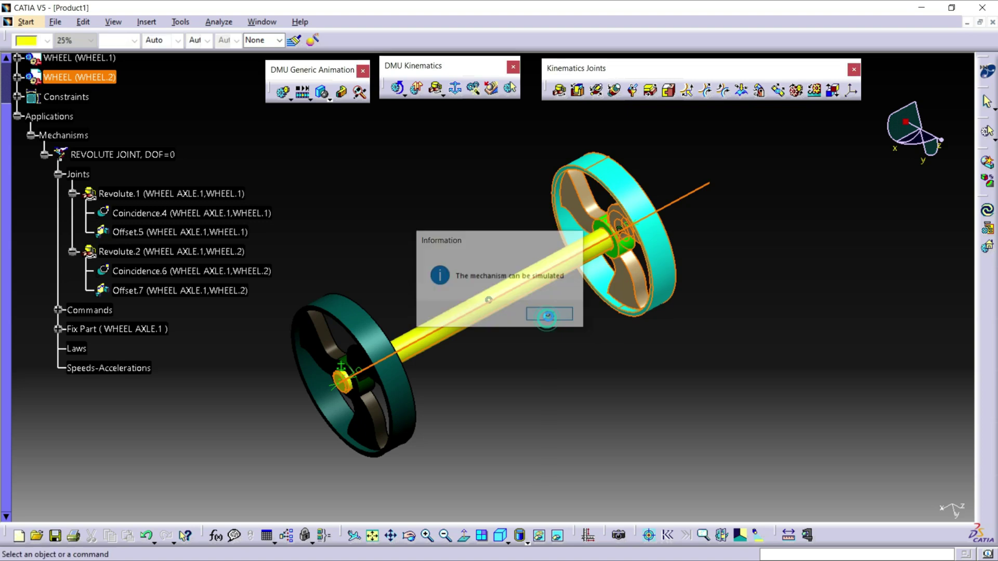
Step: Create a simulation of the REVOLUTE JOINT mechanism and enable automatic insert
click(284, 93)
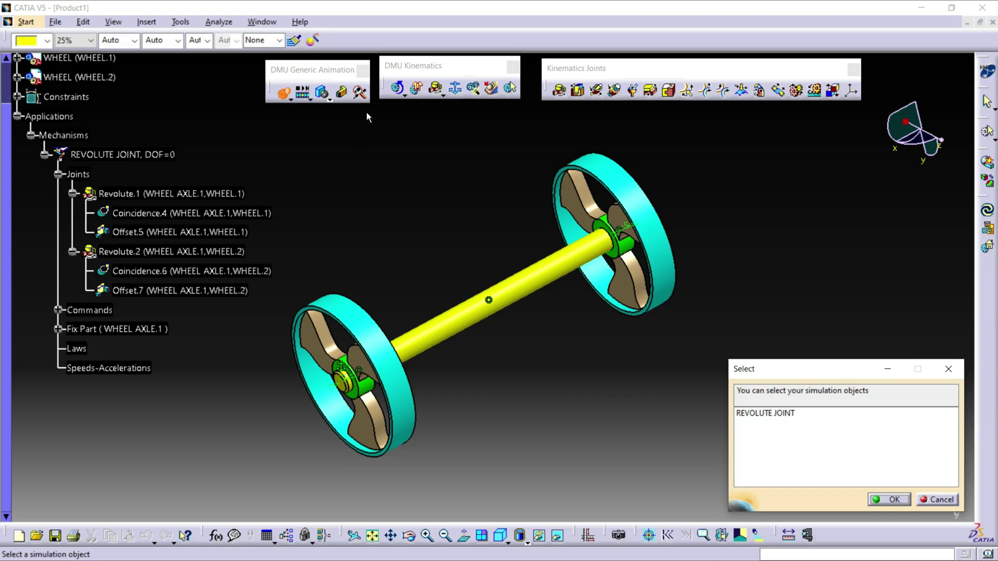
click(770, 415)
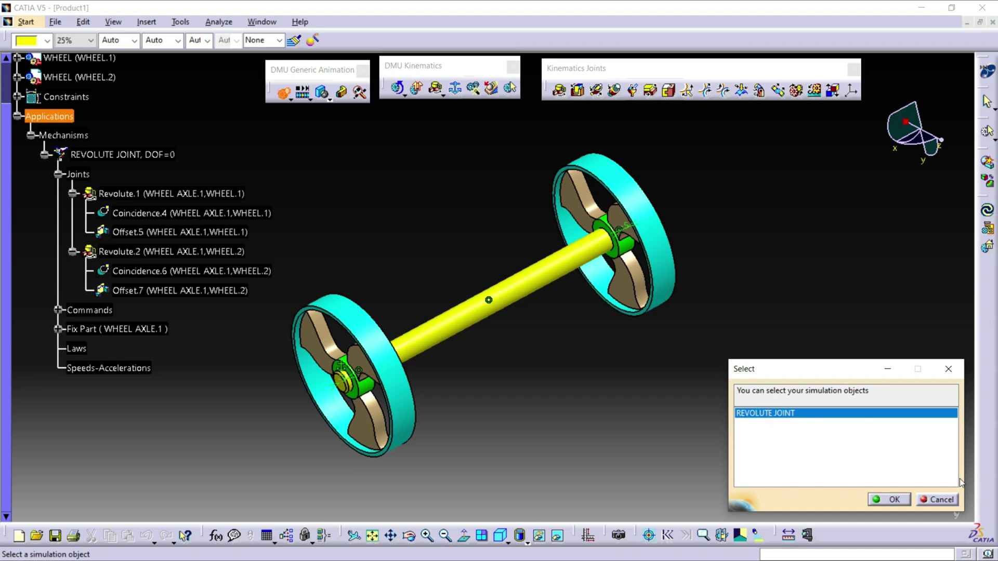
click(895, 500)
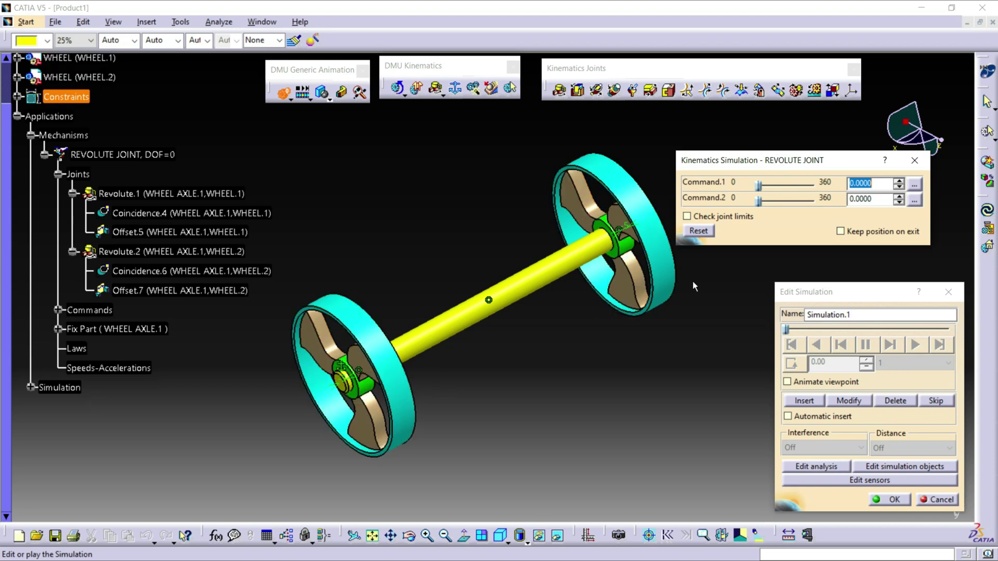
click(788, 416)
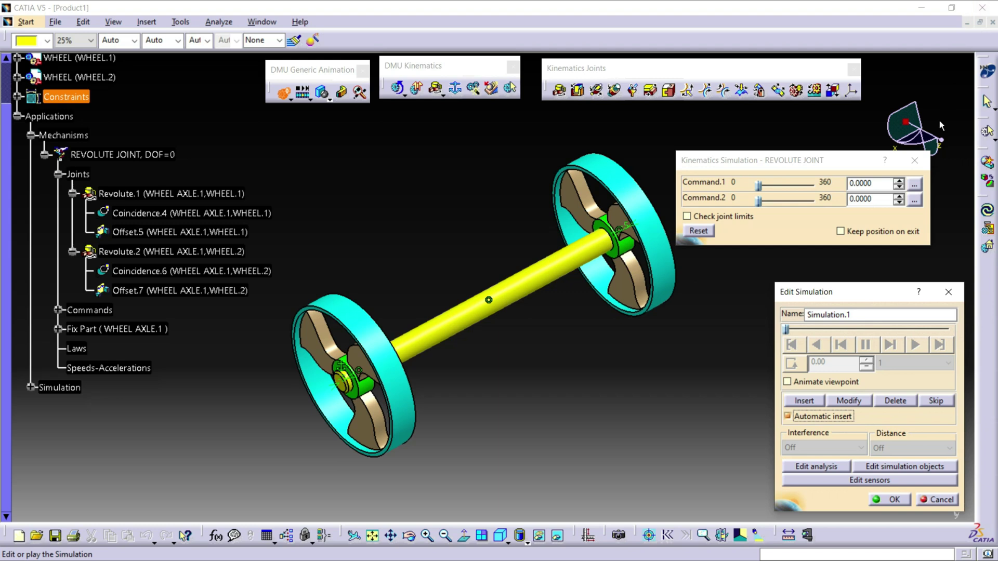
Step: Set the spin box increments of Command.1 and Command.2 to 30
click(914, 184)
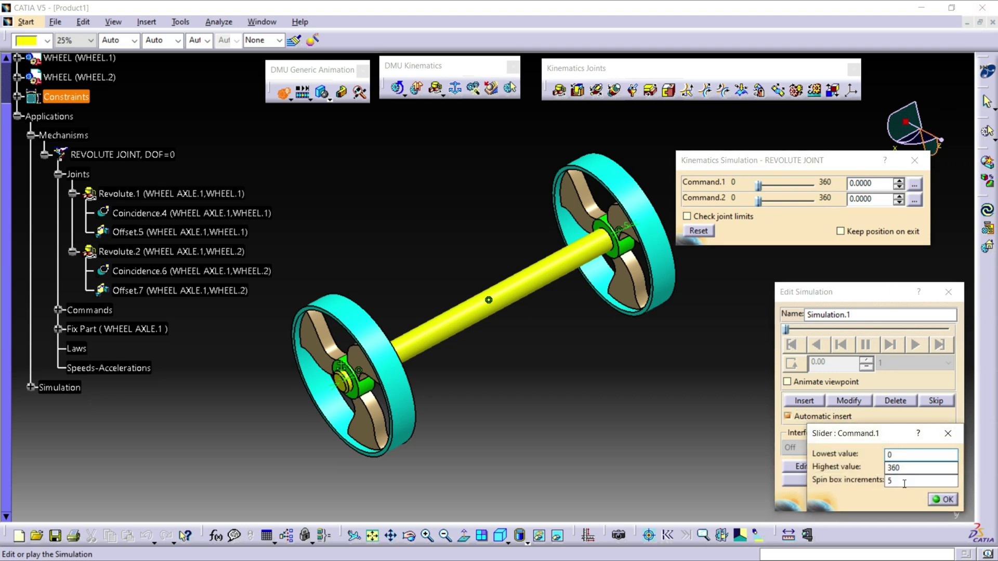
drag(898, 482, 881, 480)
click(940, 501)
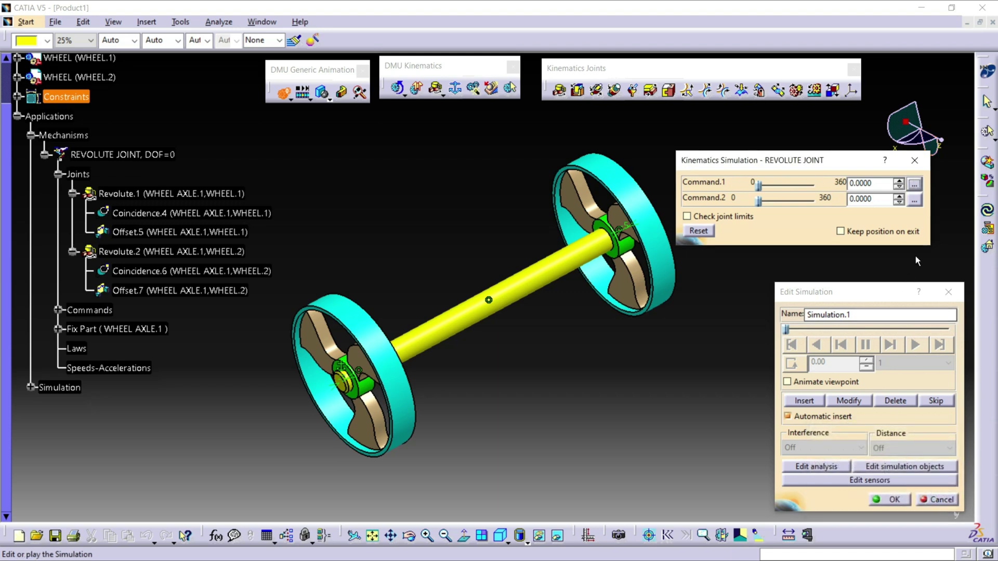
click(914, 202)
click(906, 481)
drag(898, 479, 886, 482)
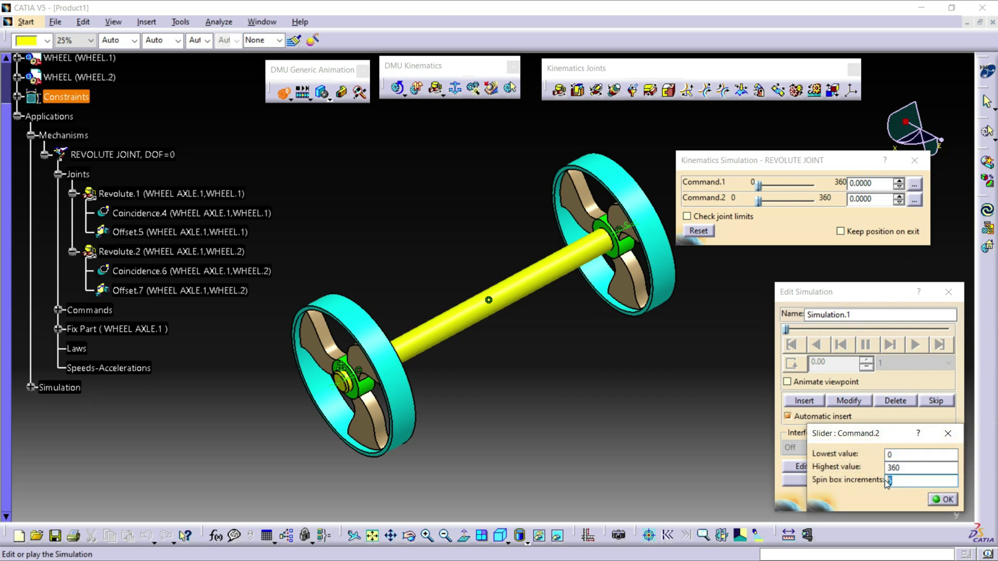
text(30)
click(939, 500)
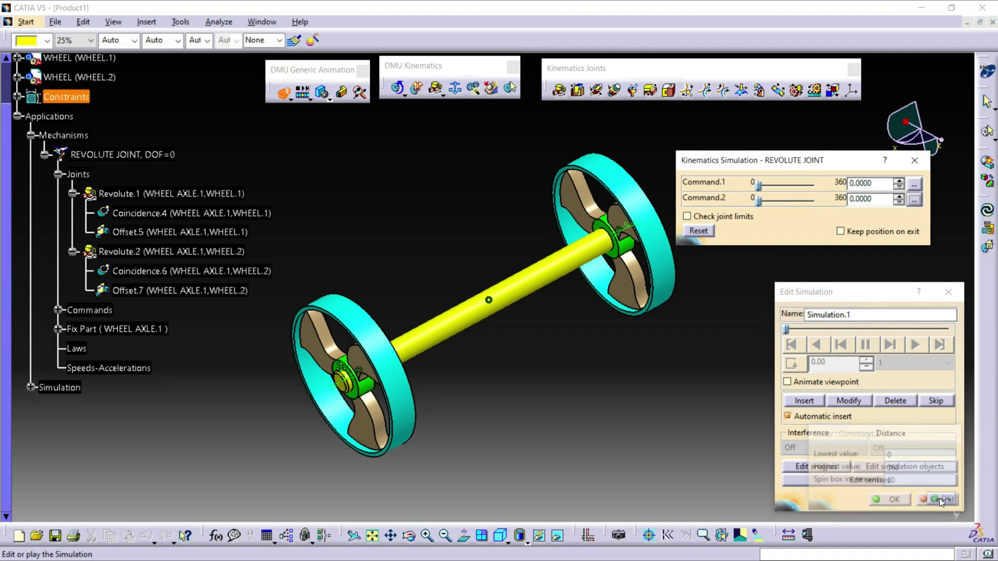
Step: Record the rotation of both wheels by stepping Command.1 up to 360, followed by Command.2 up to 360
click(901, 186)
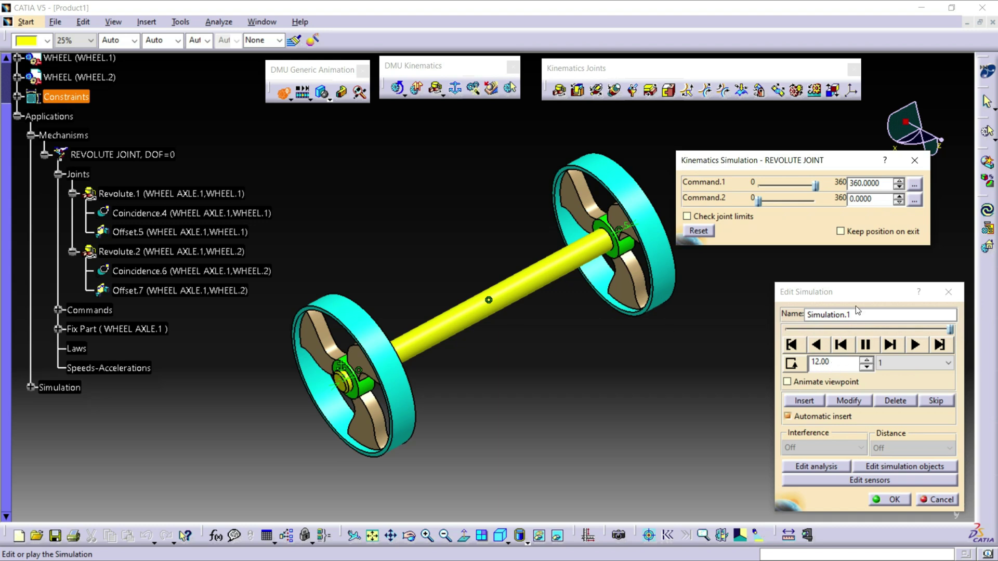
click(898, 196)
drag(898, 198, 899, 199)
Step: Play the recorded simulation from its start in a looping mode, and discard Simulation.1
click(791, 364)
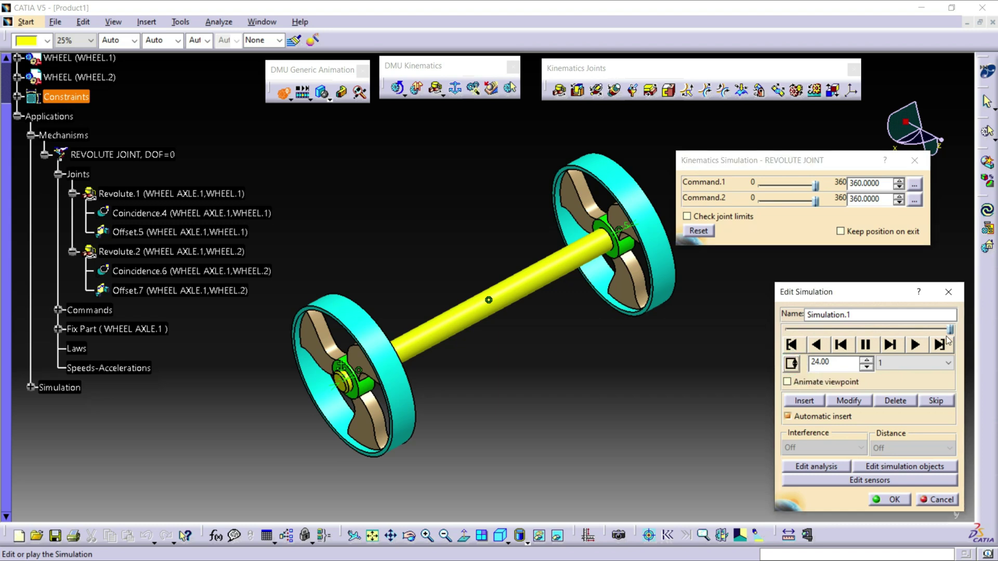
click(791, 345)
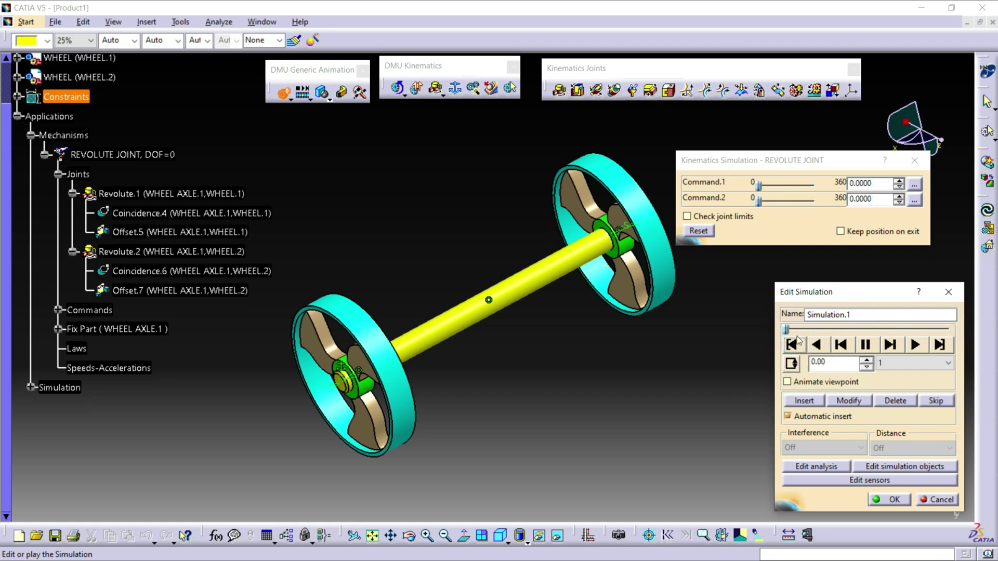
click(916, 345)
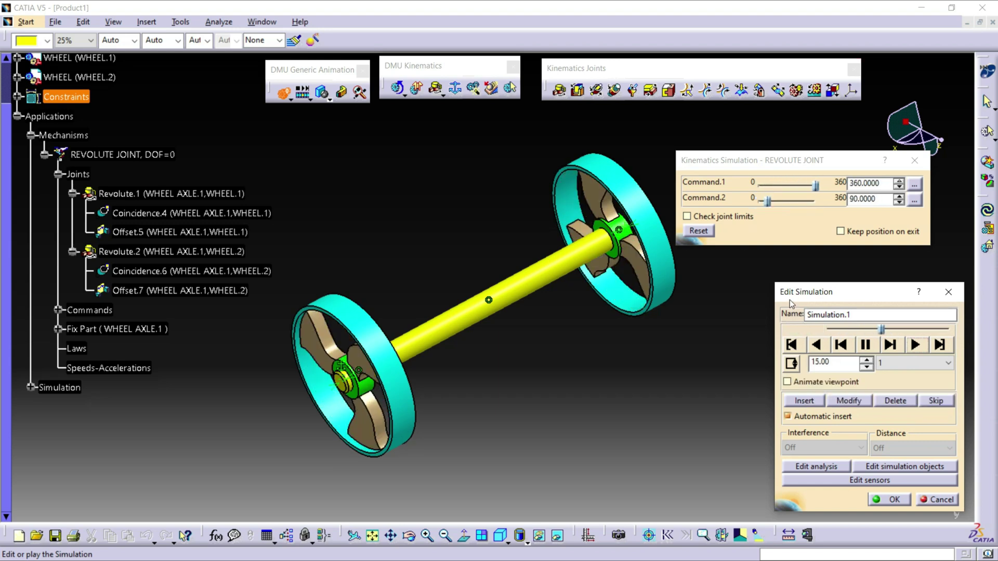
click(954, 294)
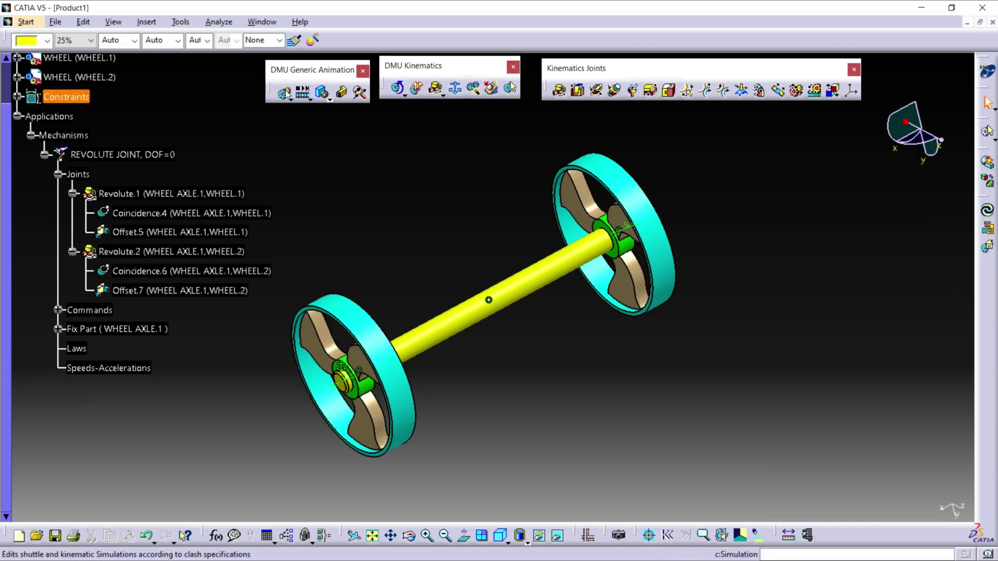
Step: Create a new simulation of the REVOLUTE JOINT mechanism
click(284, 95)
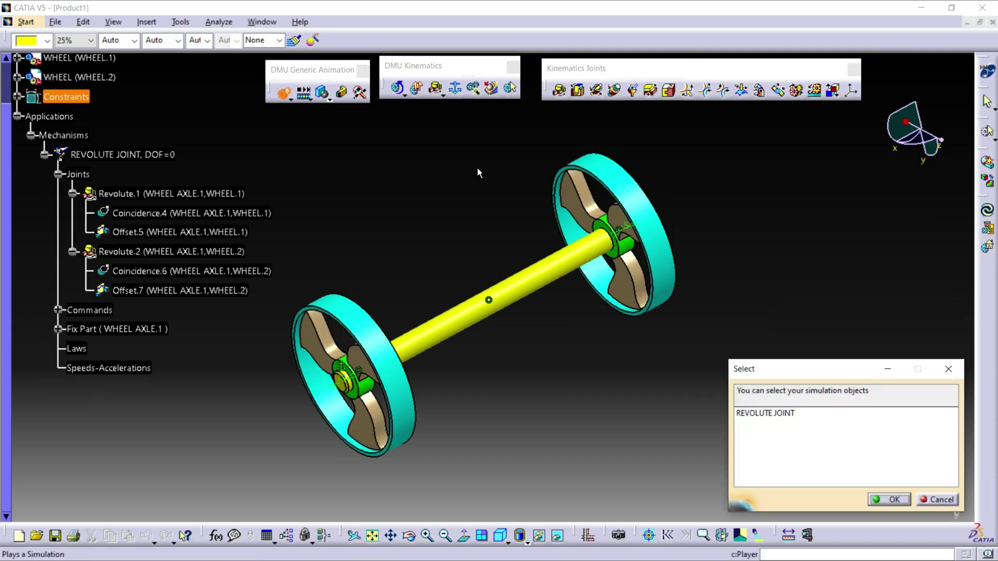
click(775, 414)
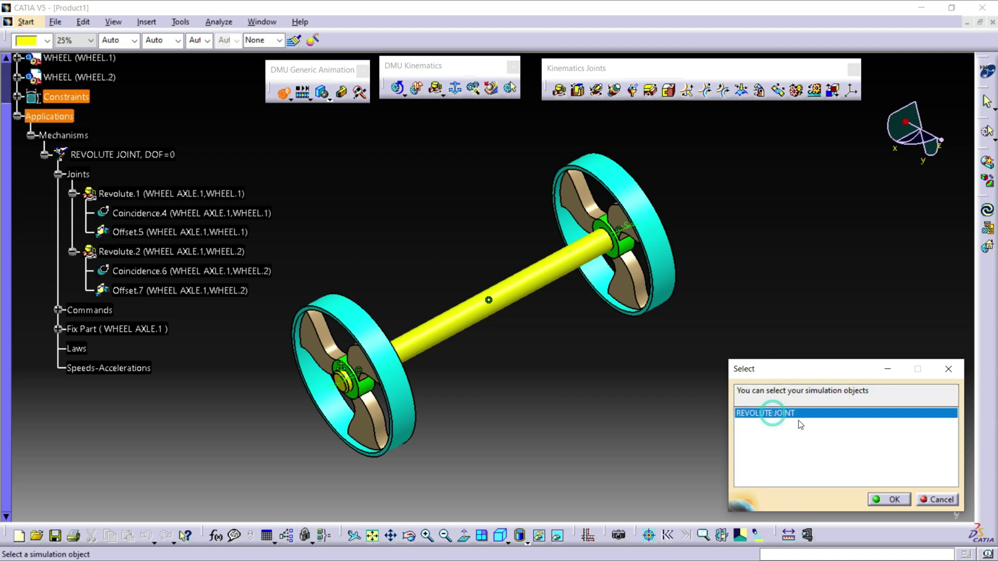
click(893, 500)
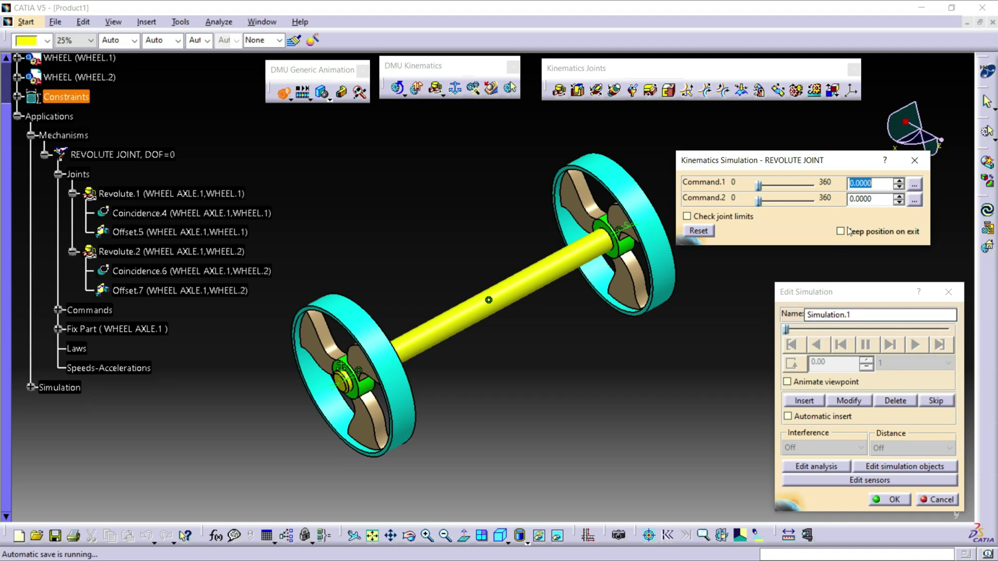
Step: Set Command.1 and Command.2 to 360 and insert this position as a single simulation step
text(150)
key(Return)
text(360)
key(Return)
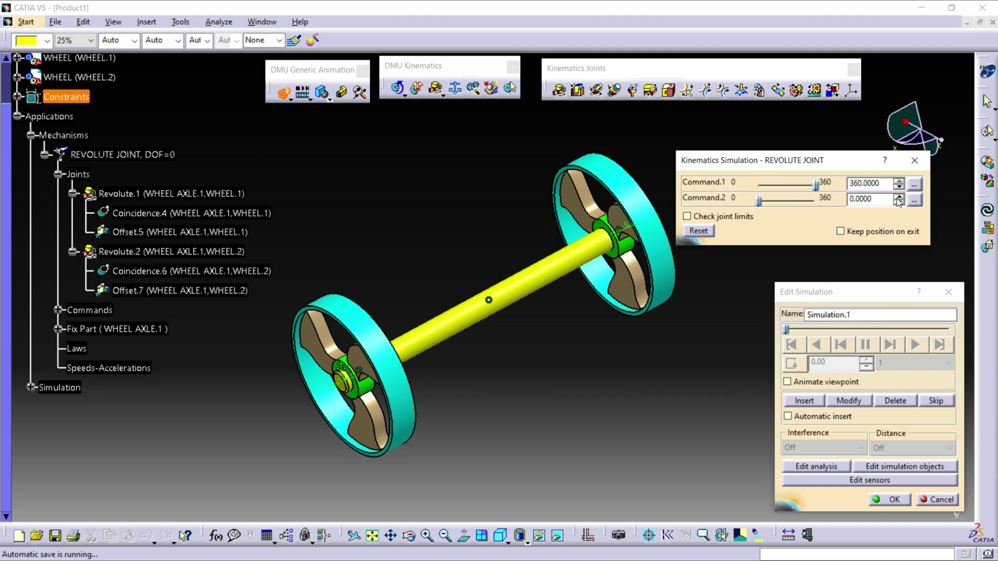
click(898, 197)
click(805, 400)
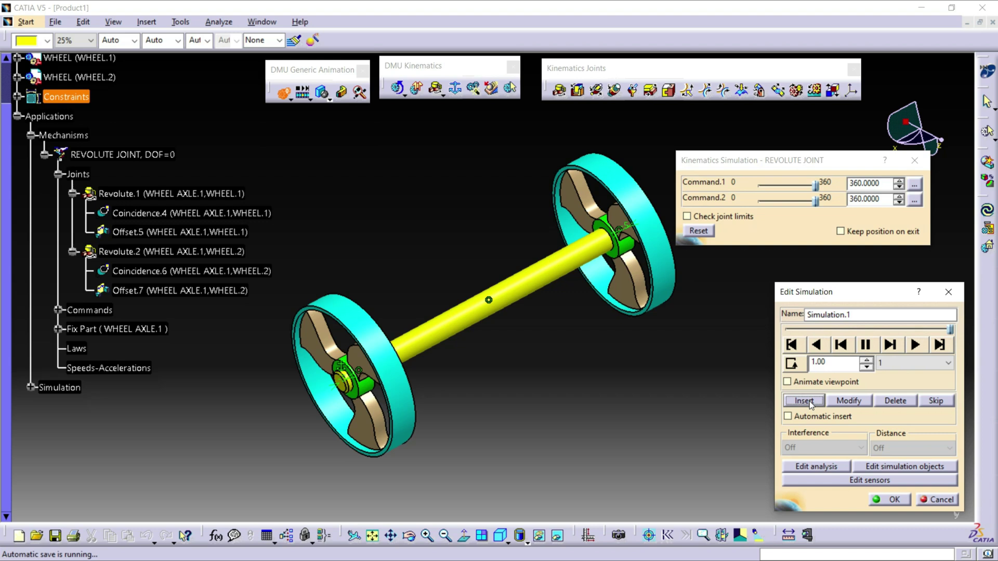
Step: Replay the both-wheels simulation from its start in loop mode at an interpolation step of 0.04, and discard Simulation.1
click(792, 364)
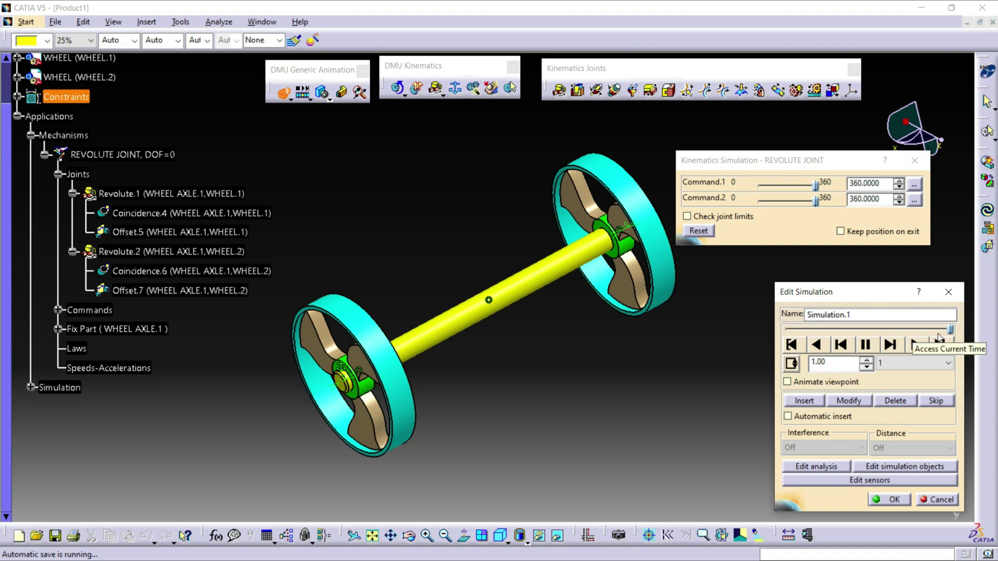
click(792, 345)
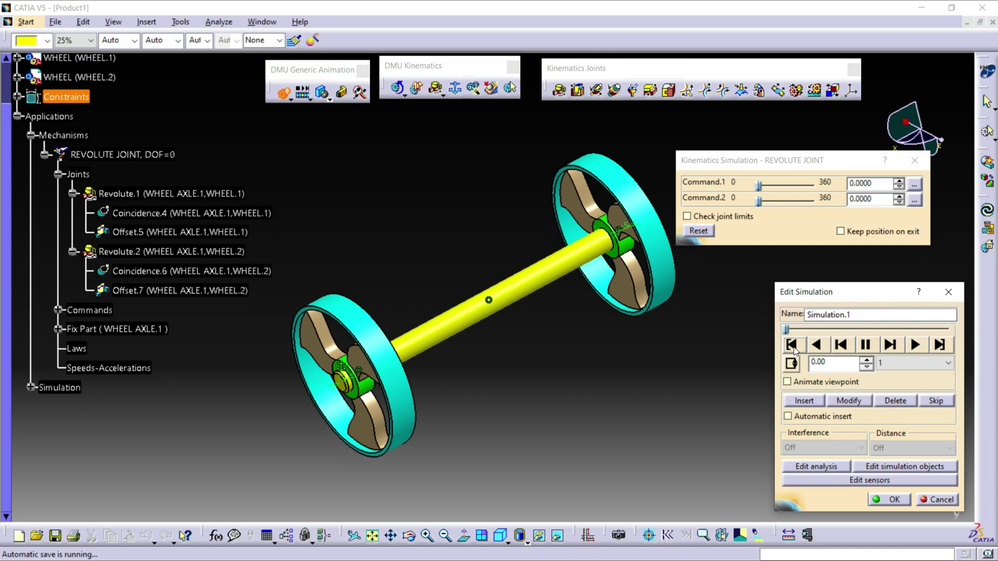
click(913, 348)
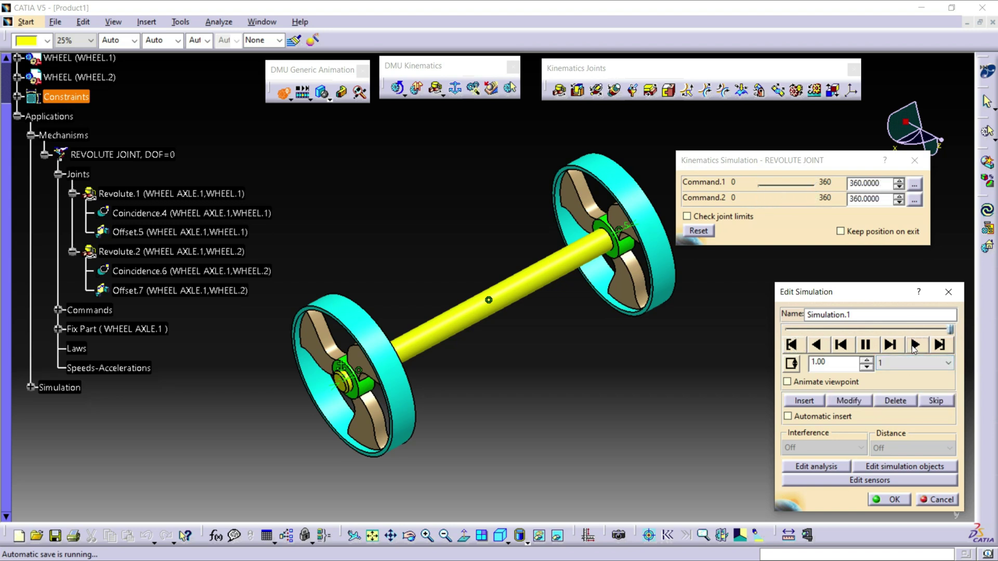
click(917, 363)
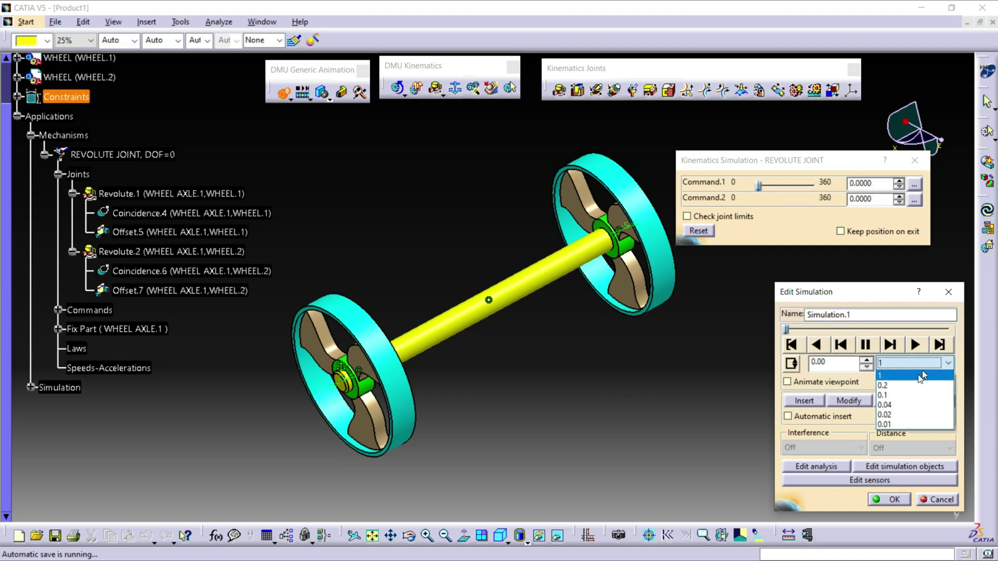
click(885, 405)
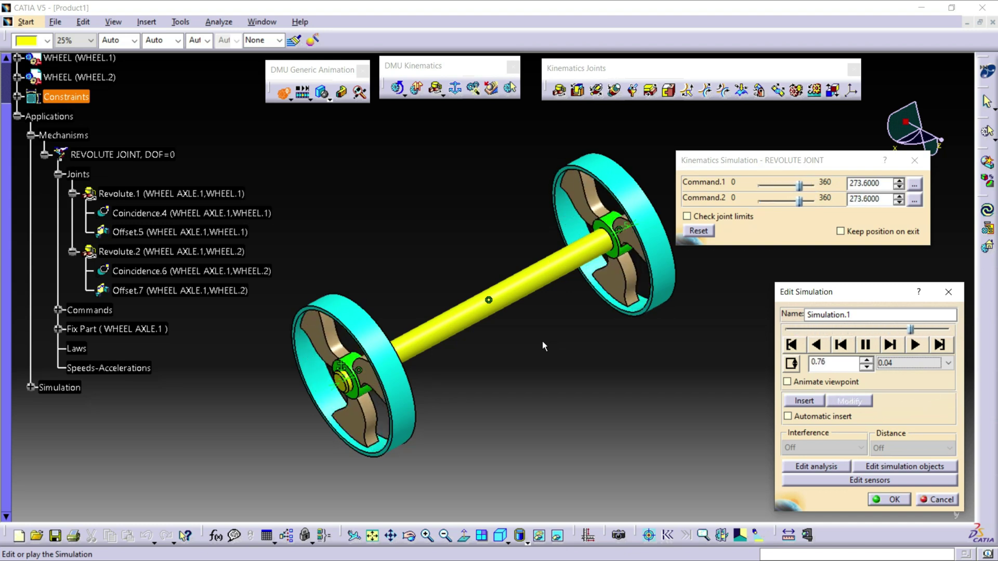
click(948, 294)
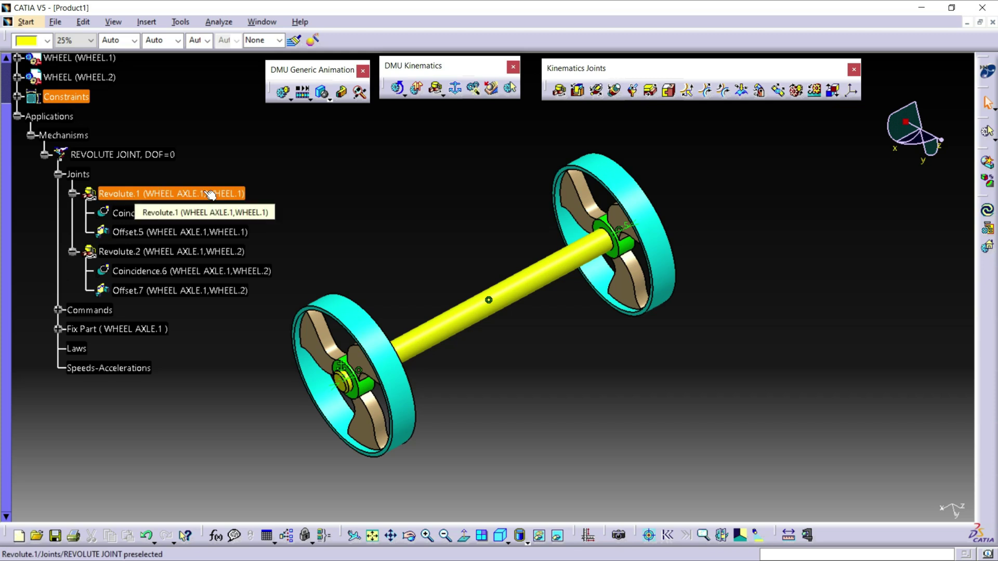
Step: Delete the second wheel, WHEEL.2, from Product1
scroll(331, 239, up, 3)
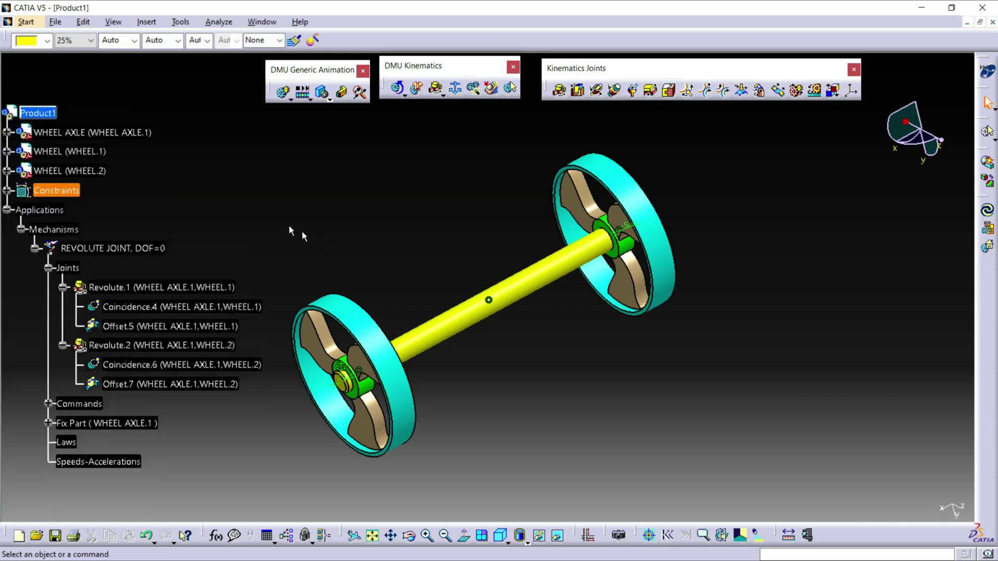
right_click(74, 171)
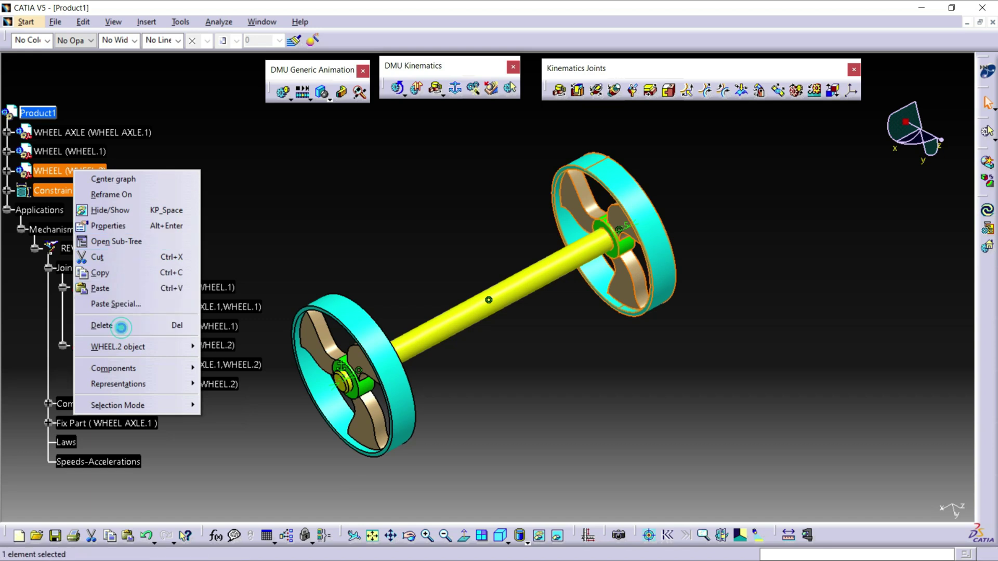
click(123, 331)
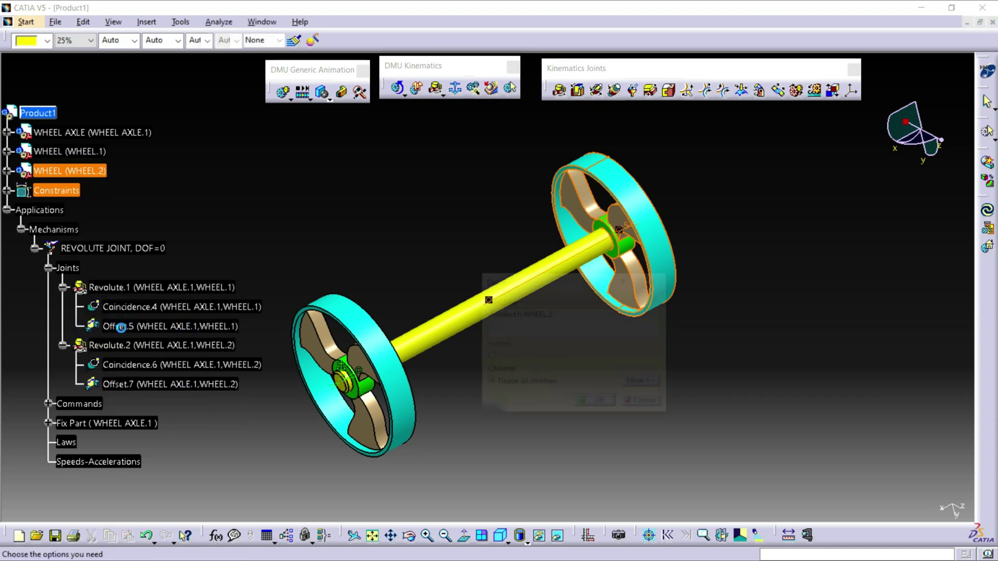
click(596, 404)
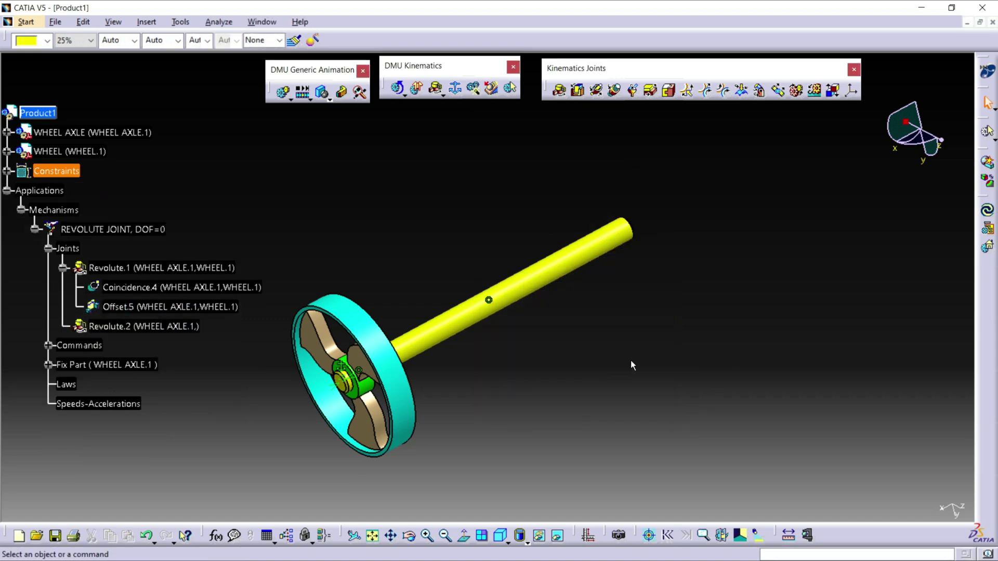
Step: Delete the existing REVOLUTE JOINT mechanism together with all its children
right_click(114, 230)
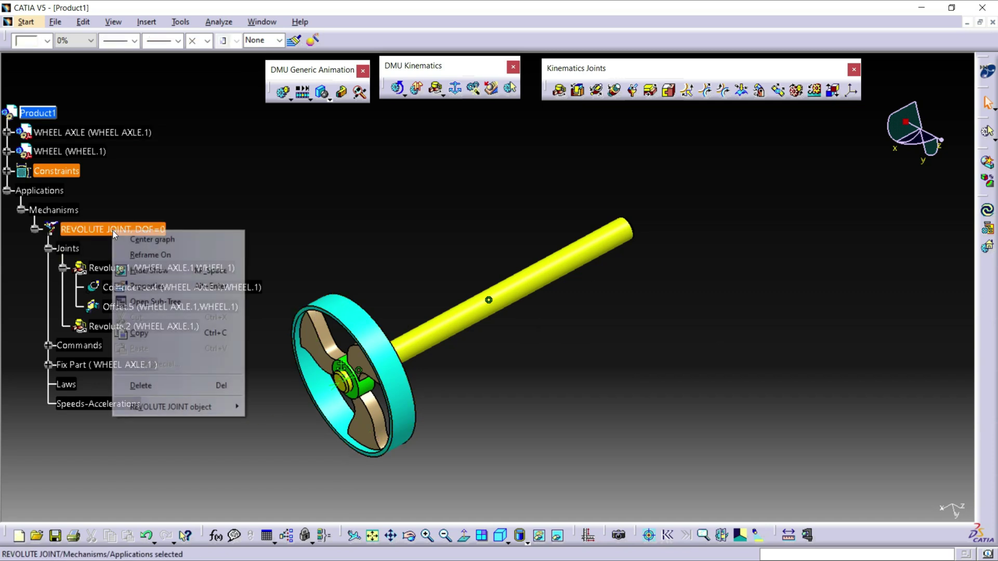
click(202, 391)
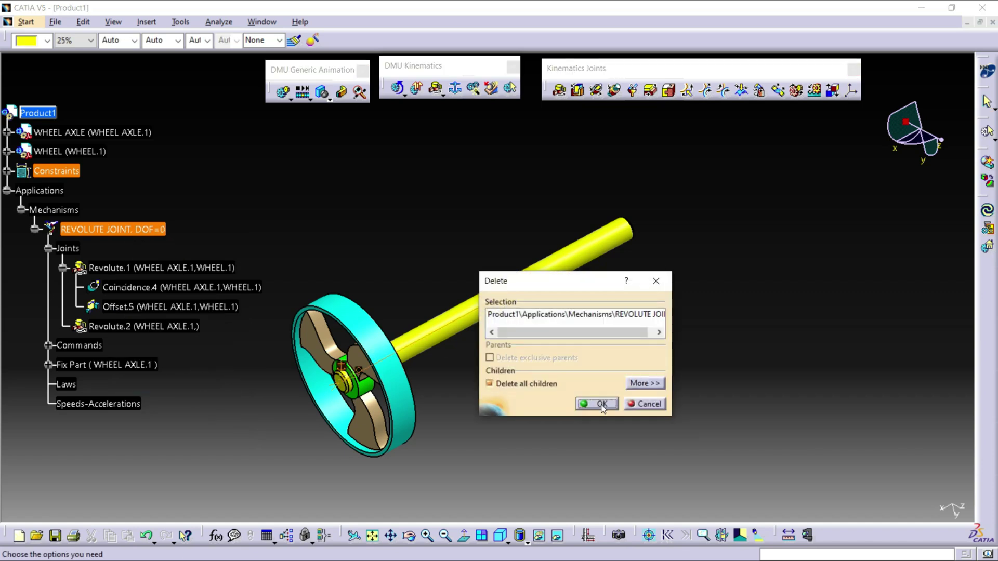
click(600, 403)
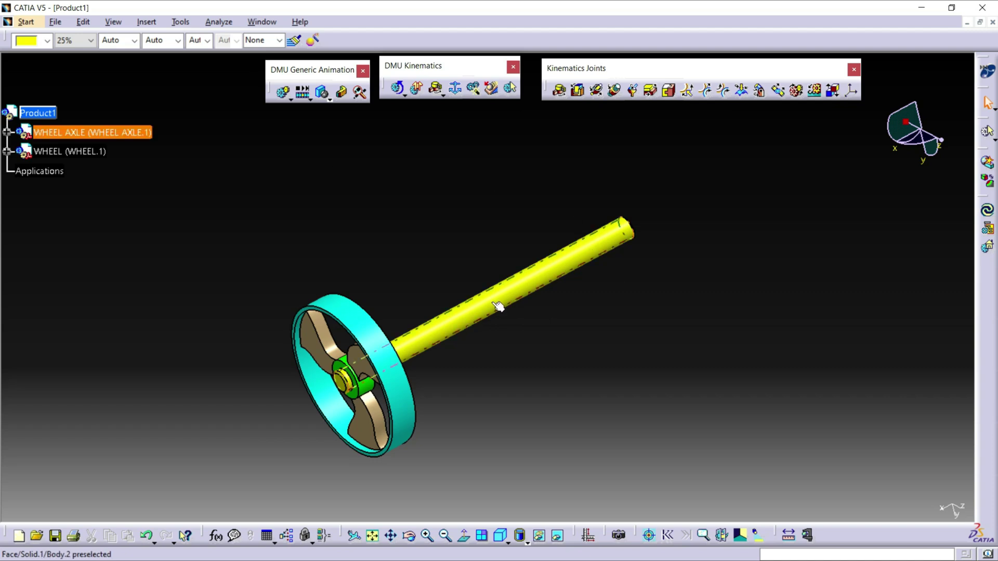
Step: Create a new mechanism named REVOLUTE JOINT and set the wheel axle as its fixed part
click(456, 89)
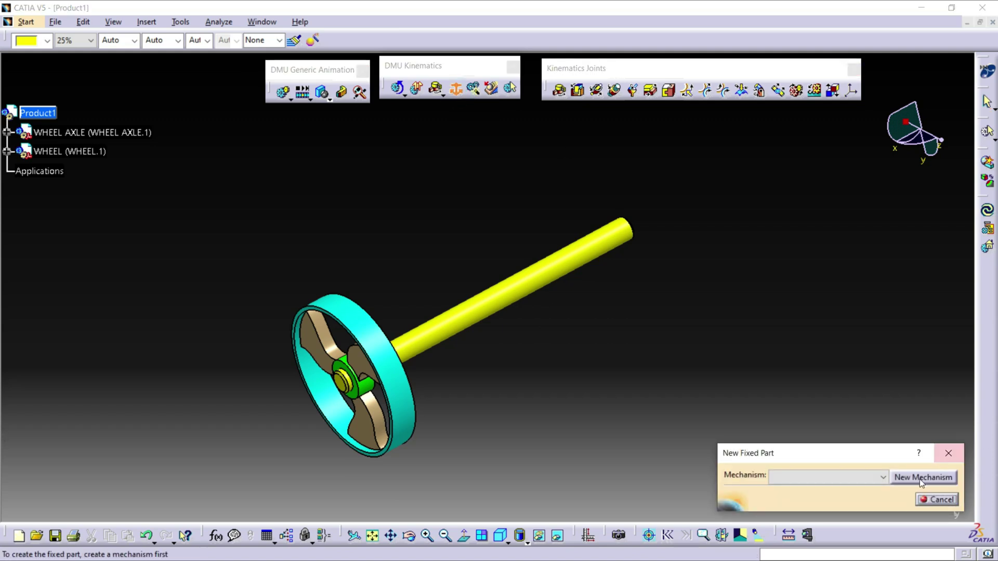
click(915, 482)
double_click(901, 480)
text(REVOLUTE JOINT)
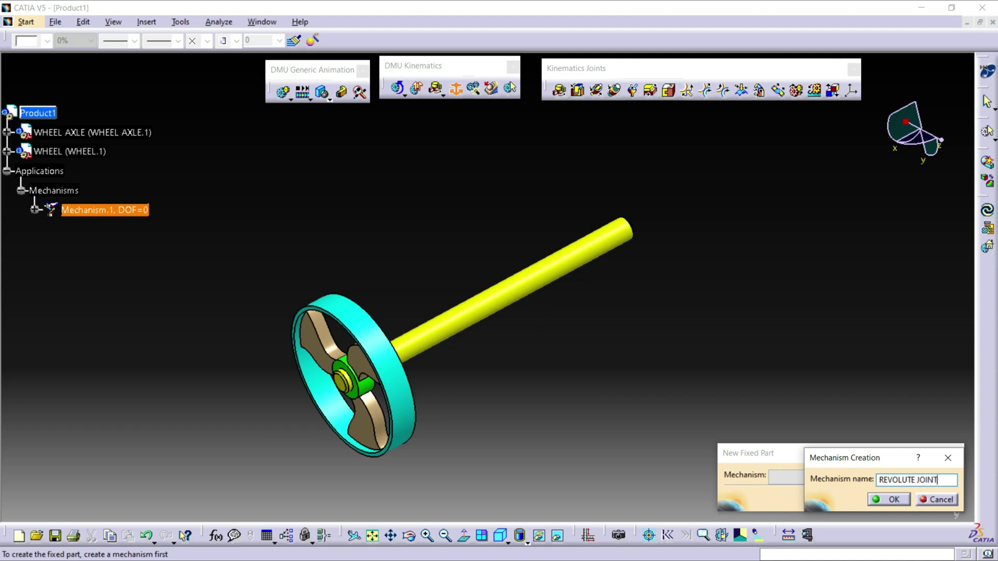
click(889, 499)
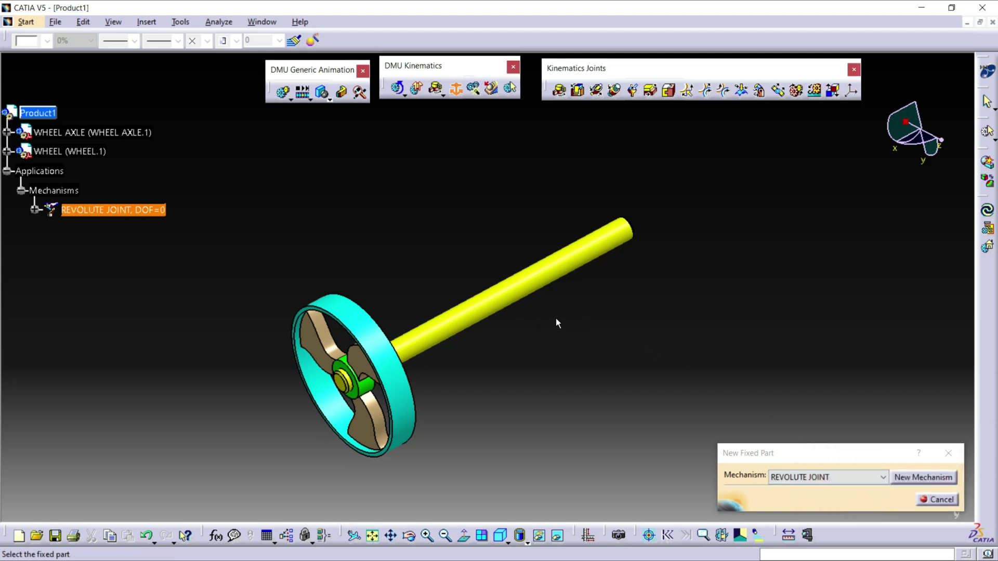
click(488, 313)
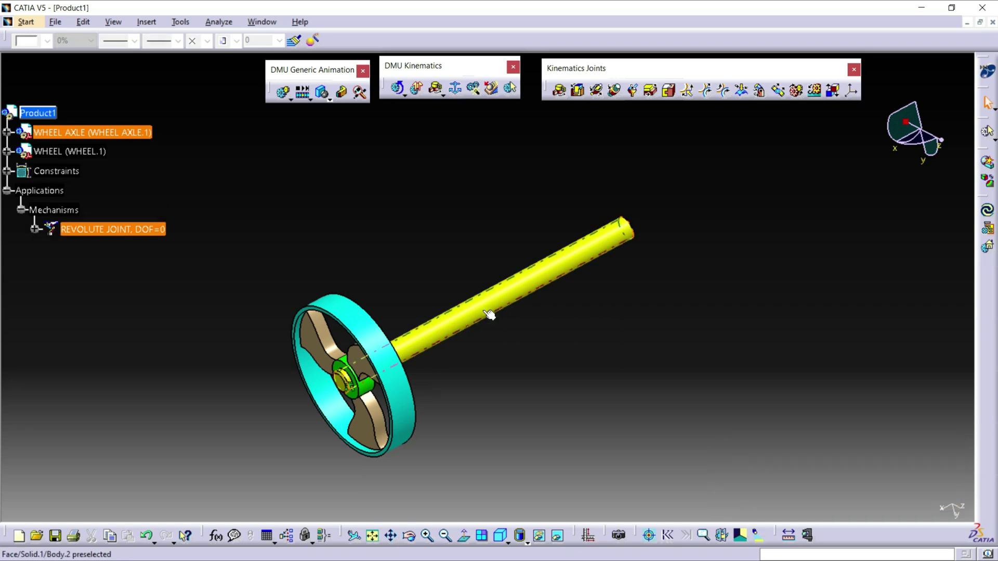
Step: Start a revolute joint using the axle and wheel axes as lines, and the axle's near end face and wheel hub's outer face as planes
click(560, 93)
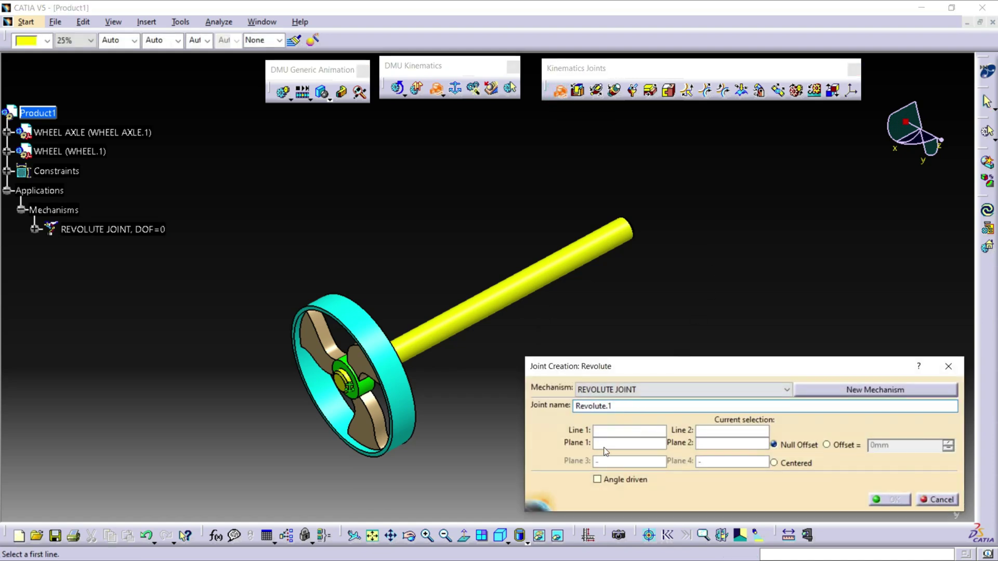
click(440, 334)
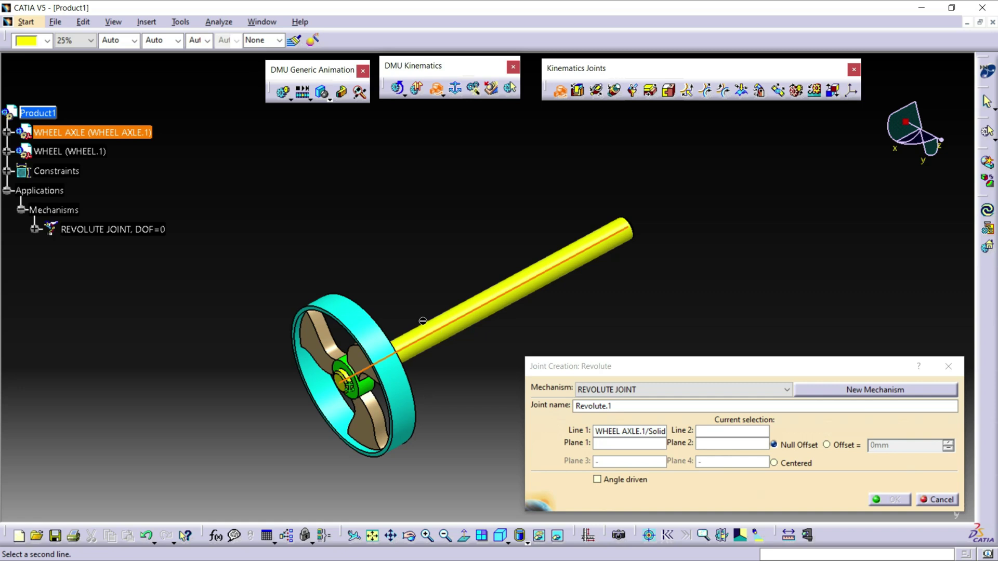
click(353, 313)
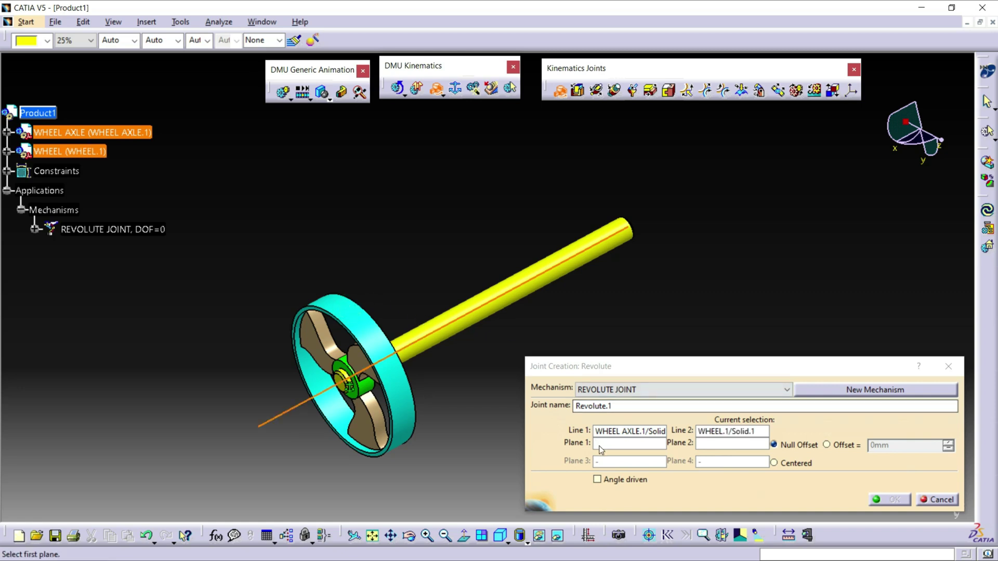
middle_drag(370, 408, 443, 325)
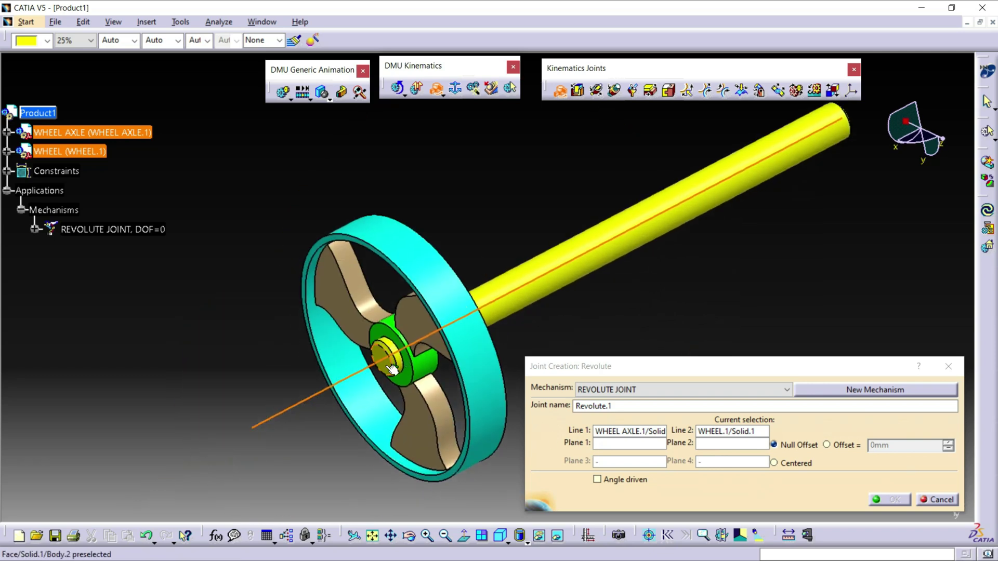
click(393, 369)
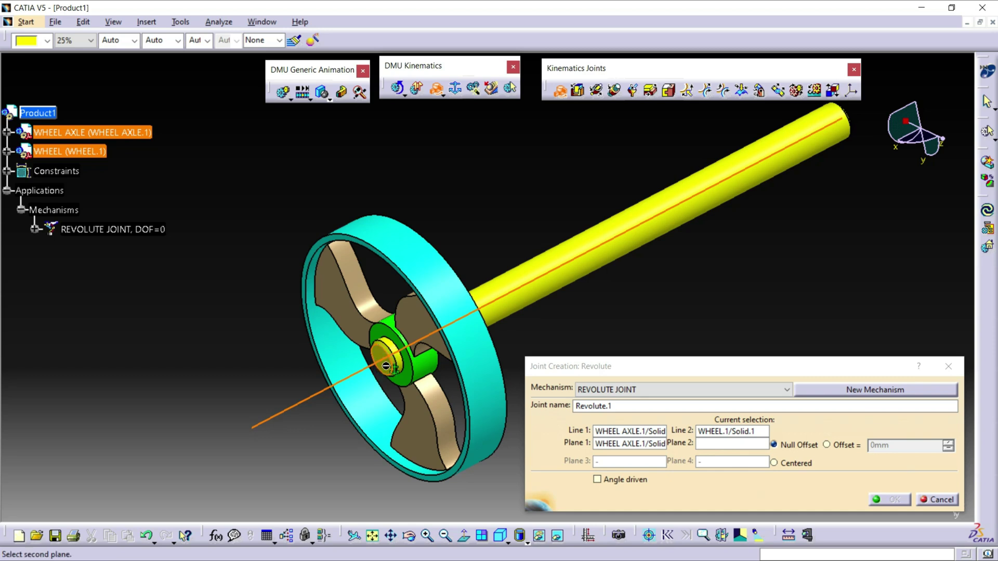
click(409, 382)
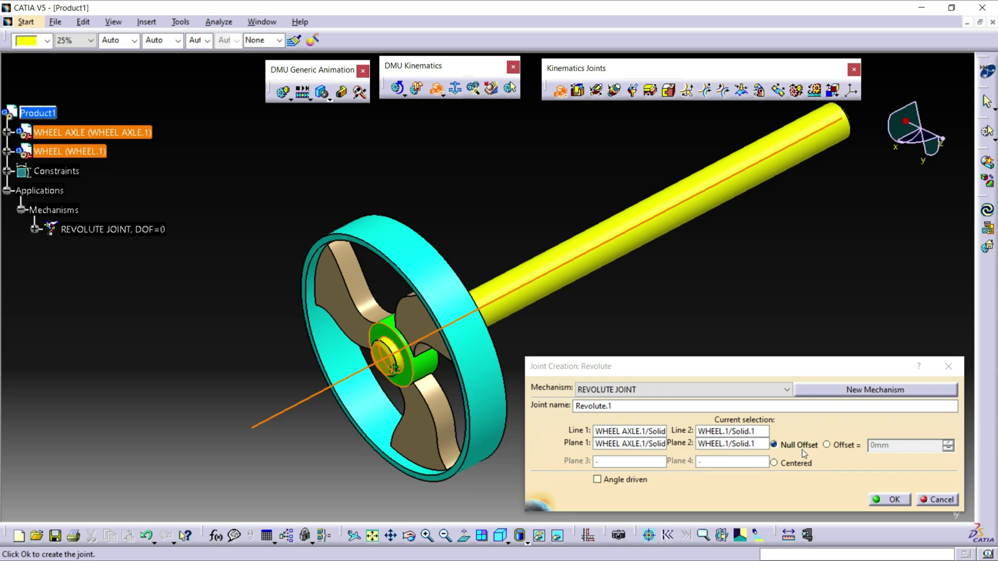
Step: Make the revolute joint centered, using the axle's far end face and the hub's inner face as additional planes, and create it
click(774, 463)
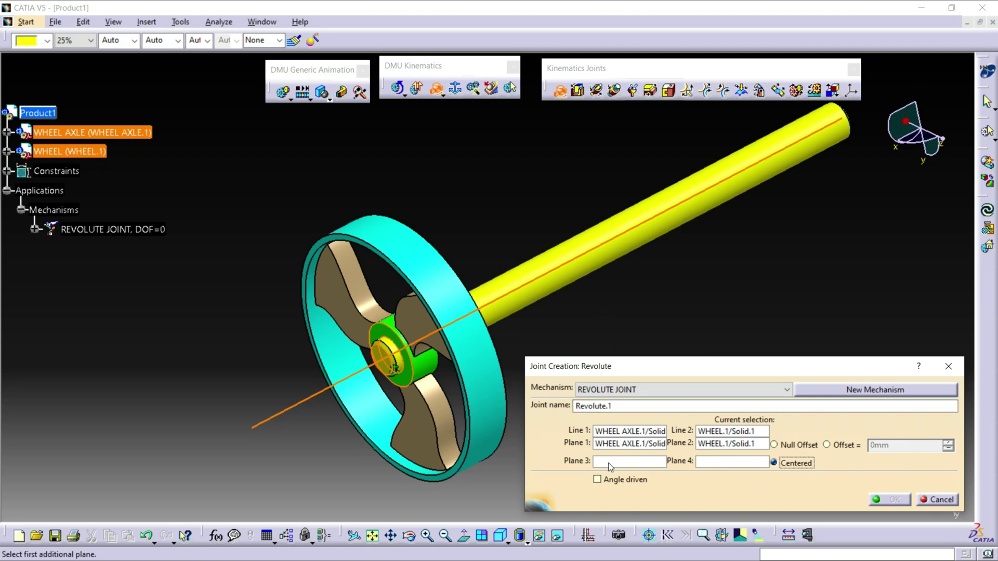
click(675, 231)
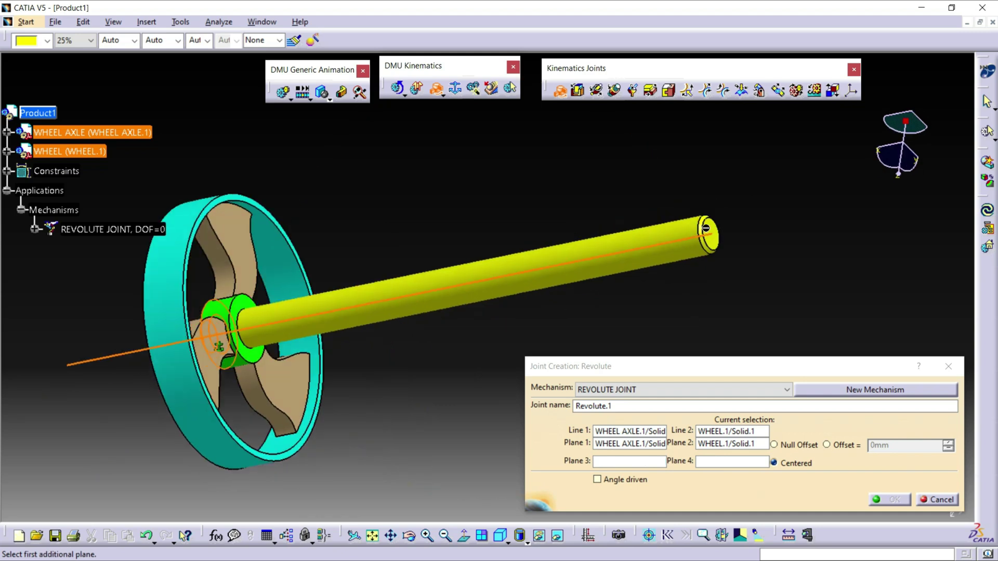
click(715, 240)
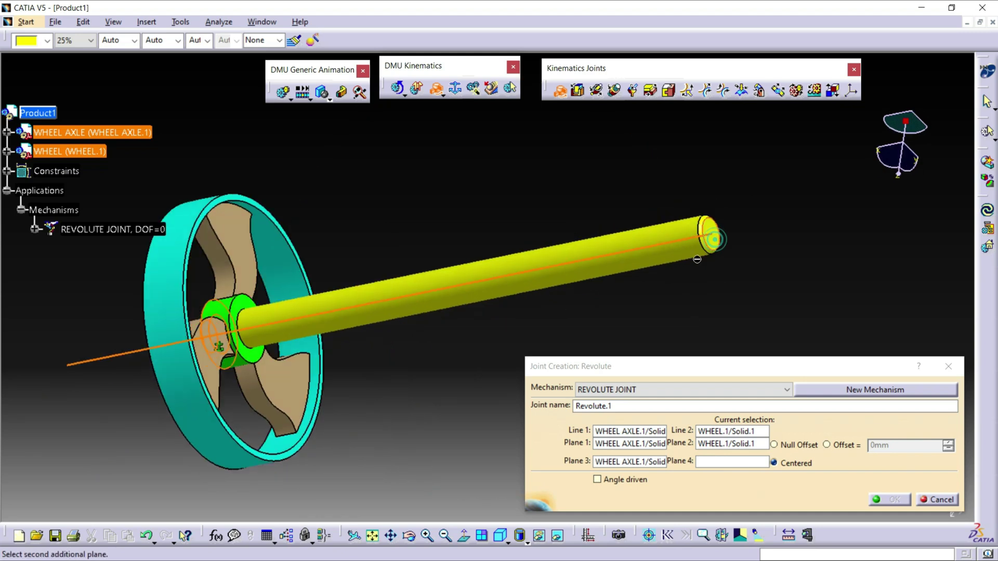
click(260, 356)
middle_drag(499, 446, 679, 374)
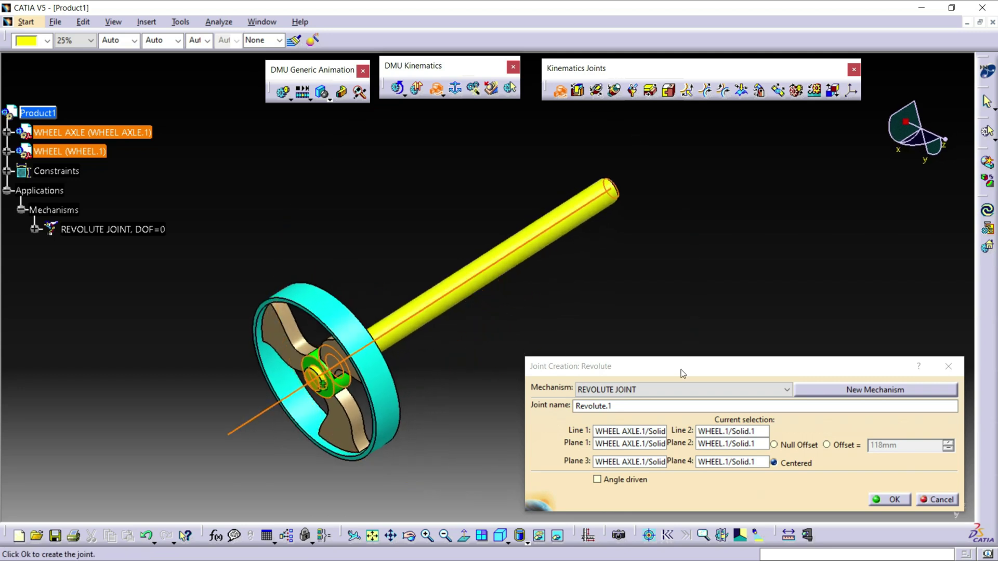
click(890, 500)
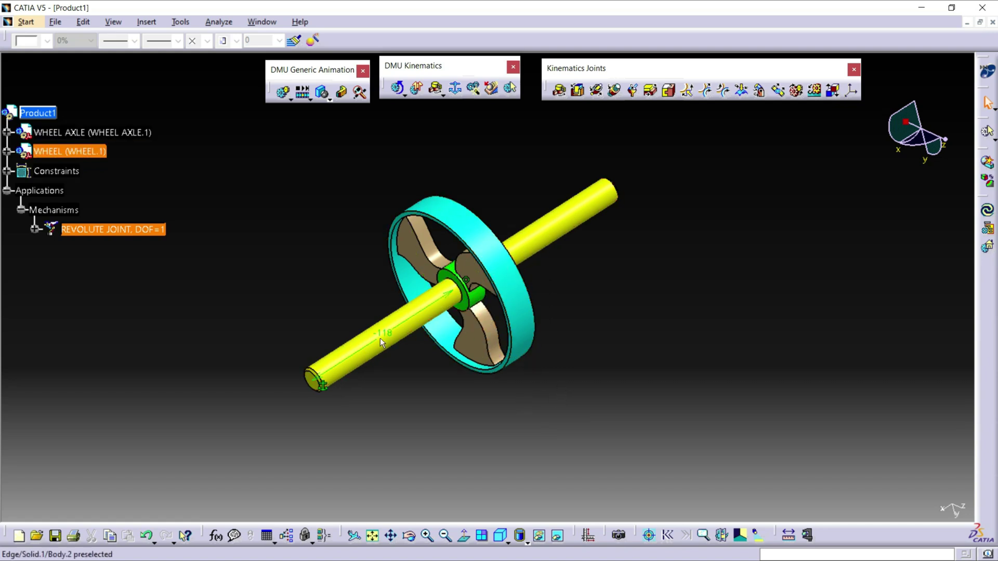
Step: Make Revolute.1 angle driven with a lower limit of 0 and an upper limit of 72
click(35, 229)
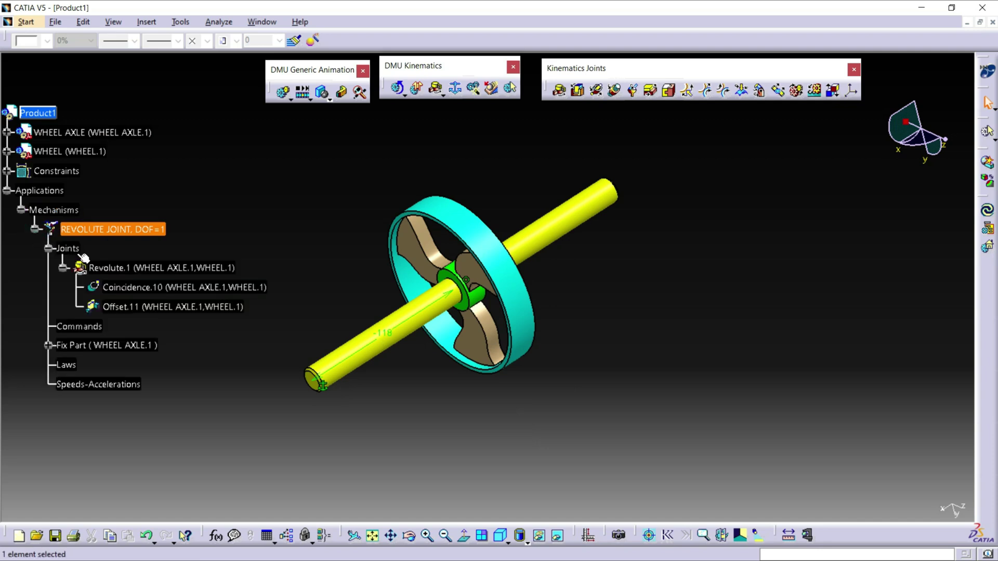
double_click(150, 269)
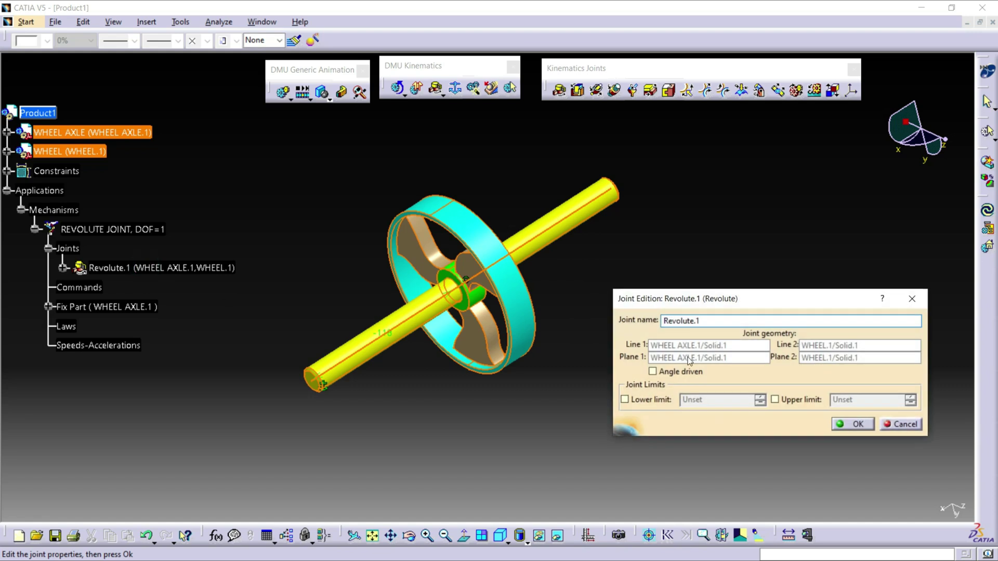
click(652, 372)
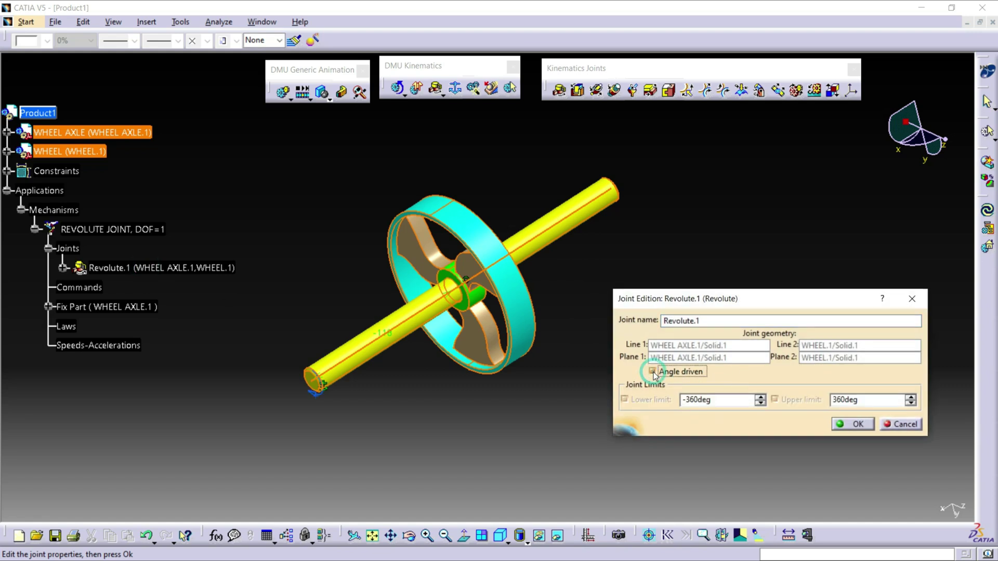
double_click(734, 401)
text(0)
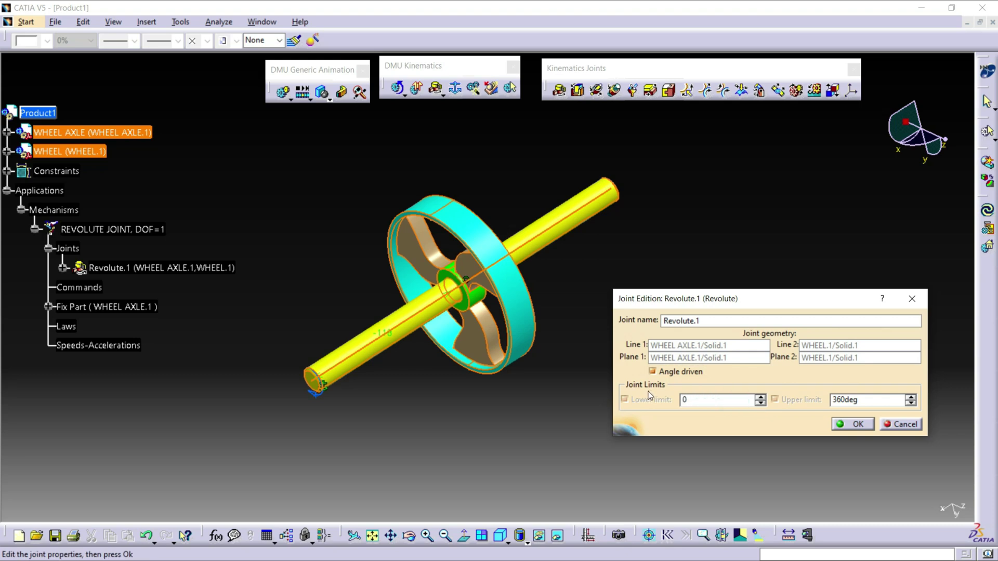
double_click(874, 402)
text(72)
click(856, 425)
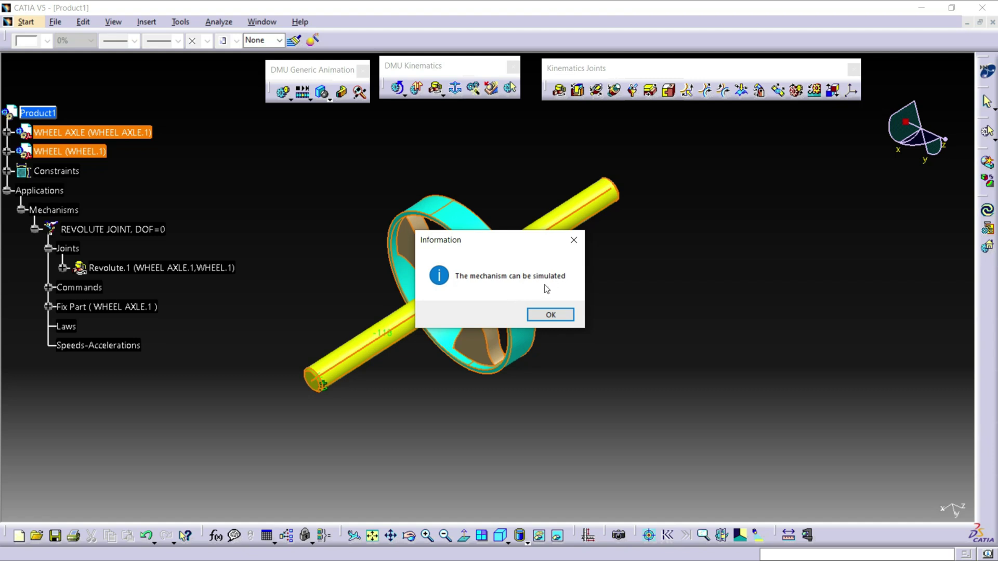
click(550, 315)
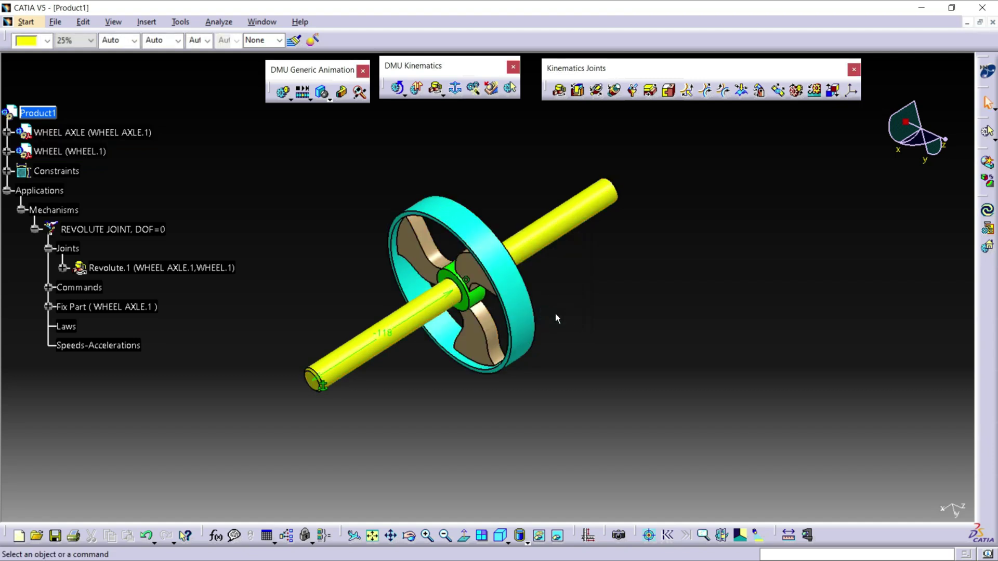
Step: Create a simulation of the REVOLUTE JOINT mechanism and set the spin box increment of Command.1 to 30
click(282, 93)
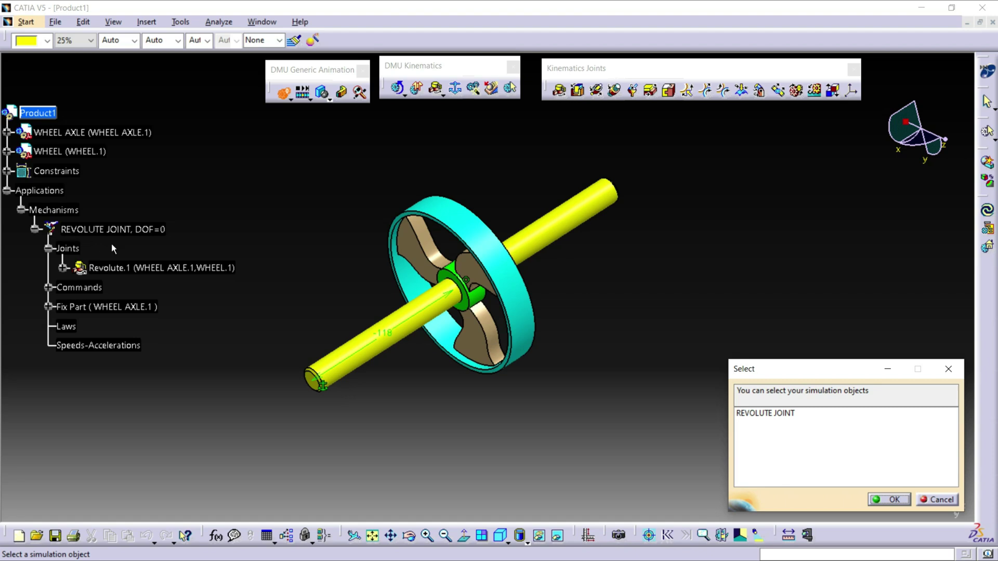
click(773, 414)
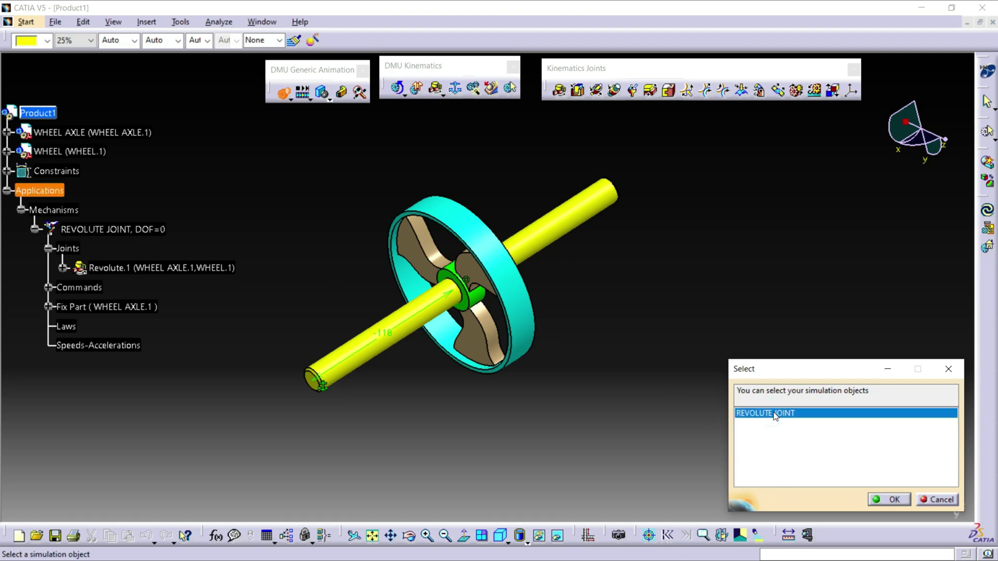
click(893, 499)
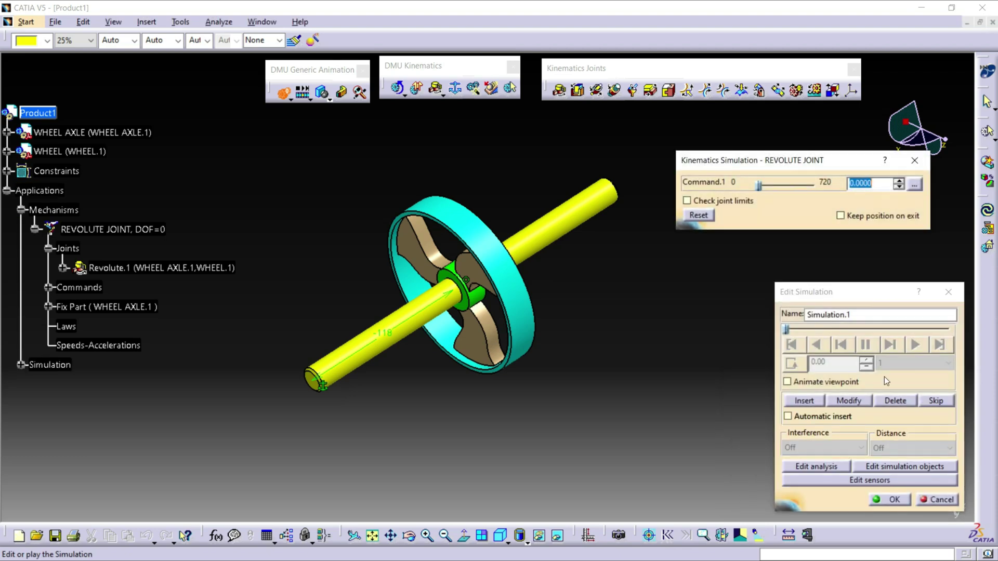
click(914, 185)
double_click(895, 482)
text(5)
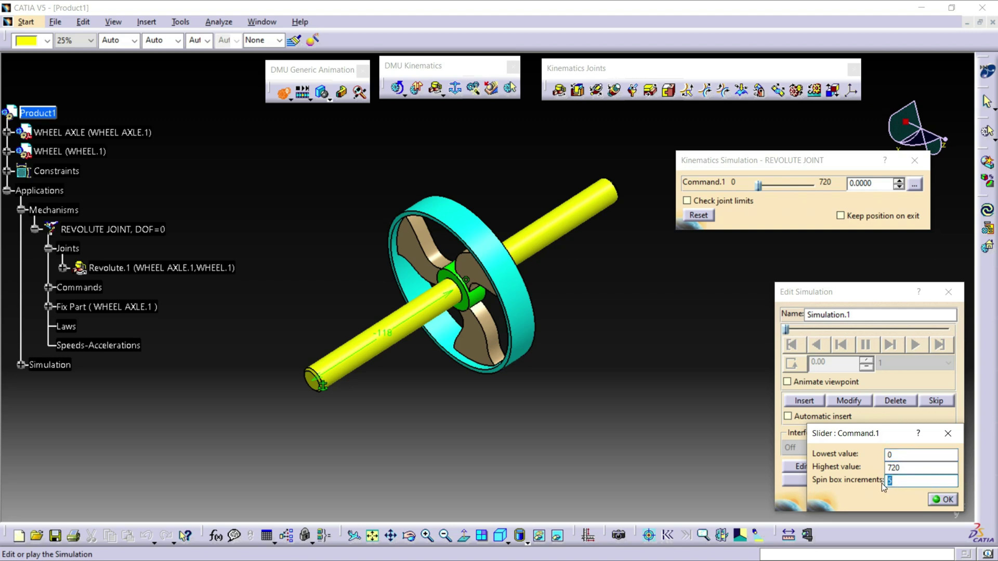
text(30)
click(945, 500)
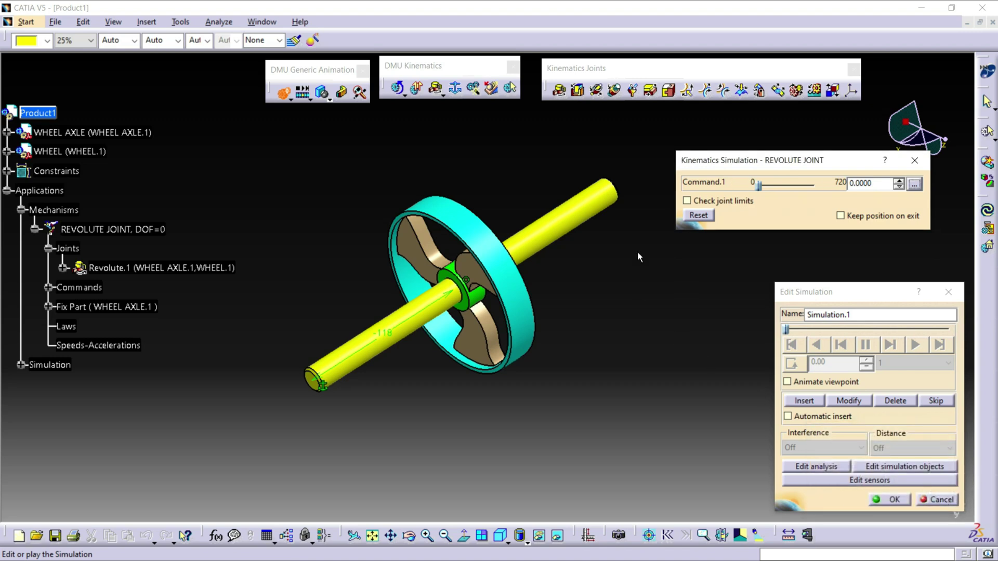
Step: Advance Command.1 to 720 and insert that wheel position into the simulation
click(899, 182)
click(898, 182)
click(899, 182)
click(899, 181)
click(899, 182)
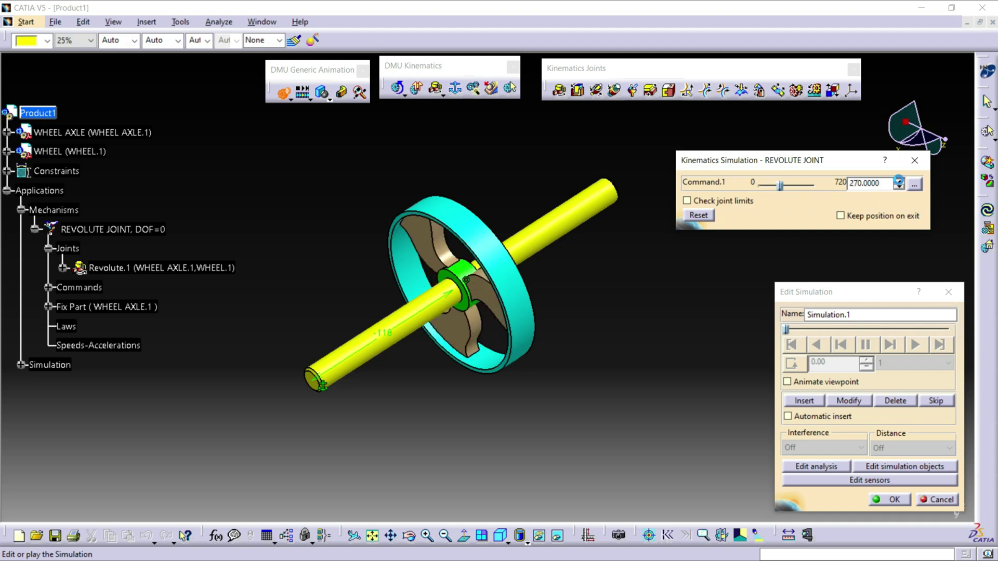
click(801, 404)
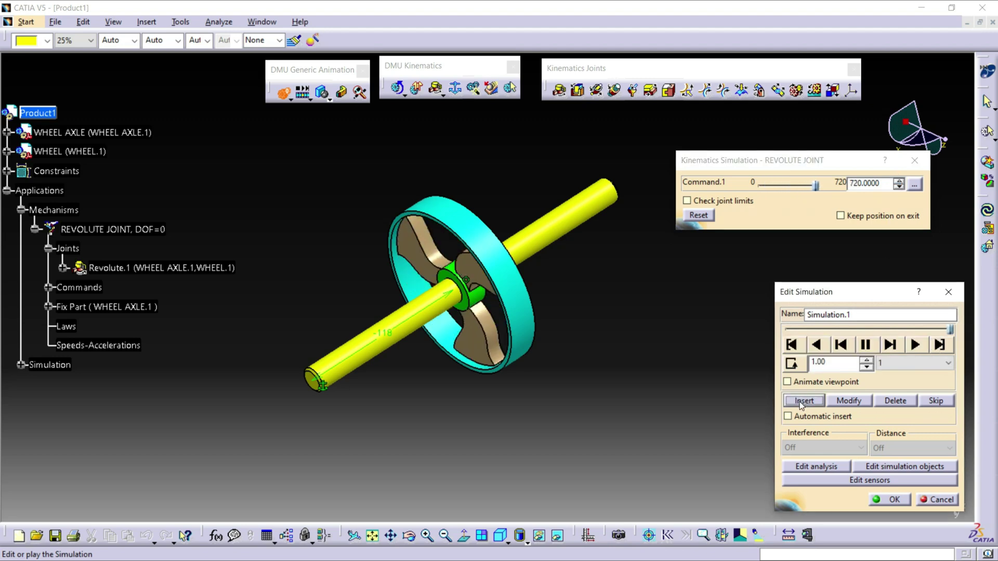
Step: Change the simulation's loop mode and play it from the start, with the interpolation step set to 0.04
click(795, 366)
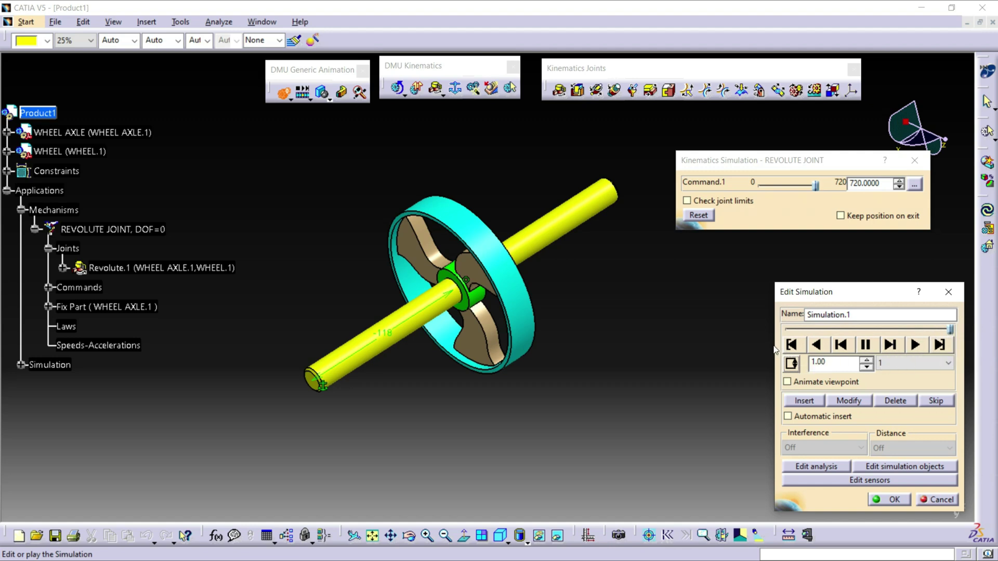
click(792, 345)
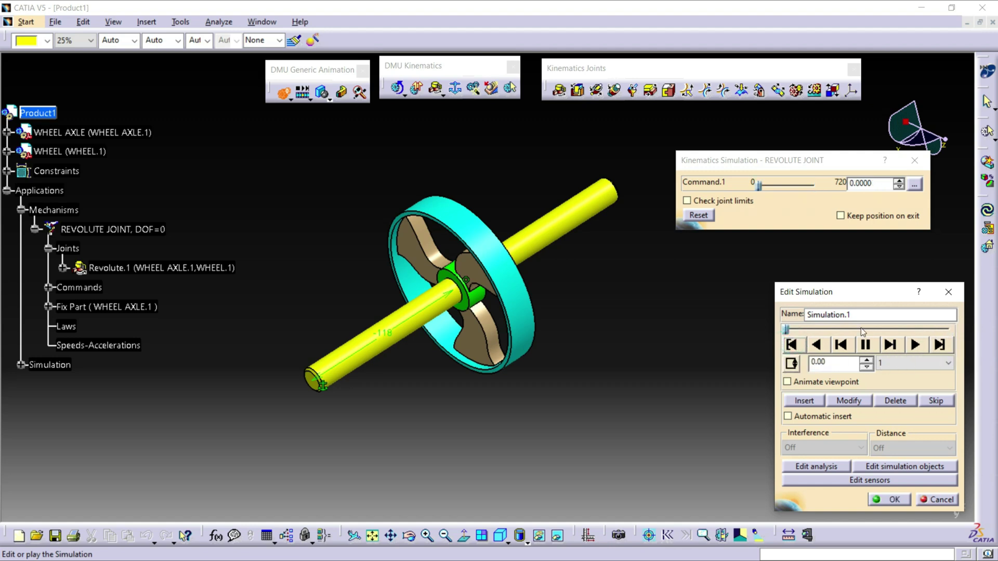
click(916, 353)
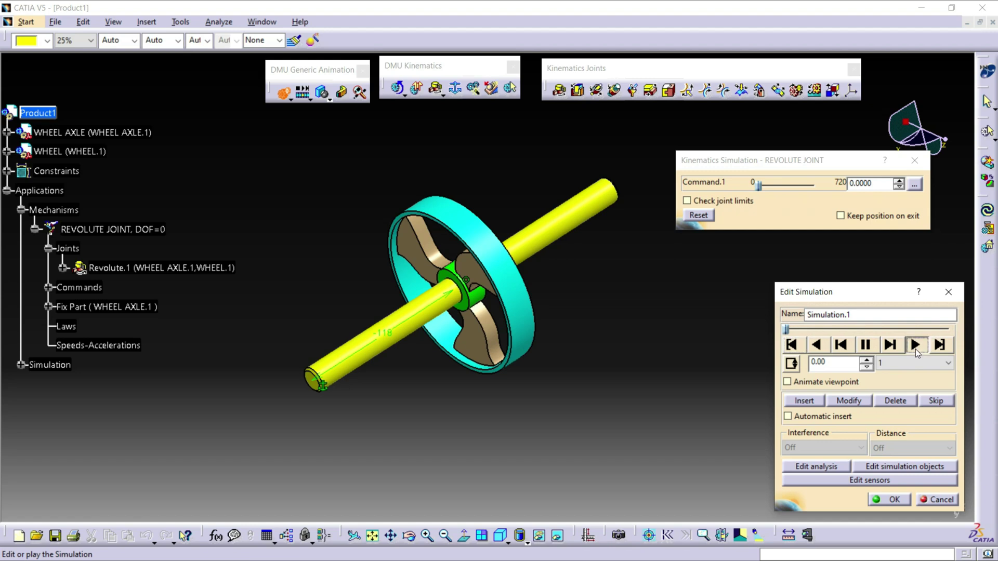
click(944, 365)
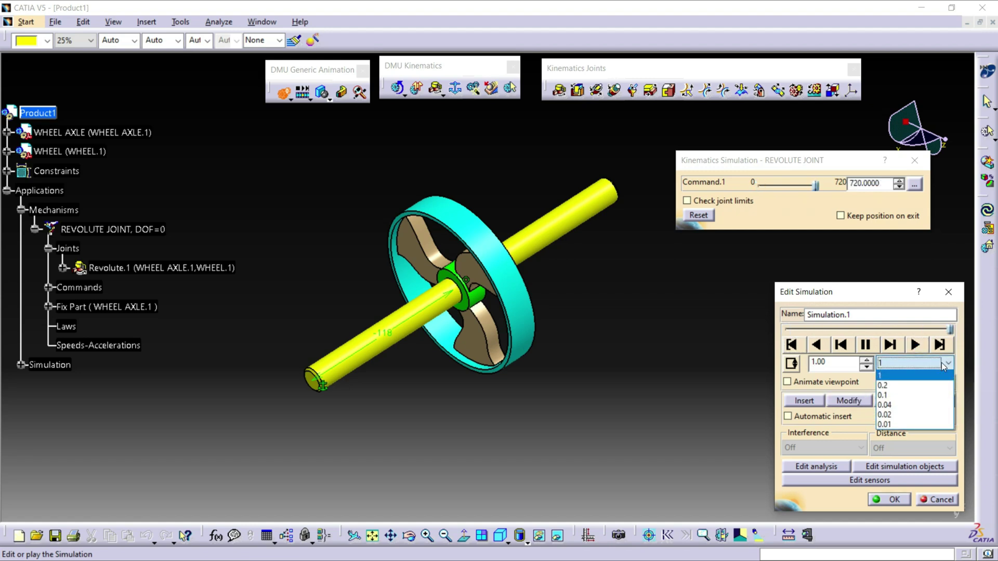
click(894, 405)
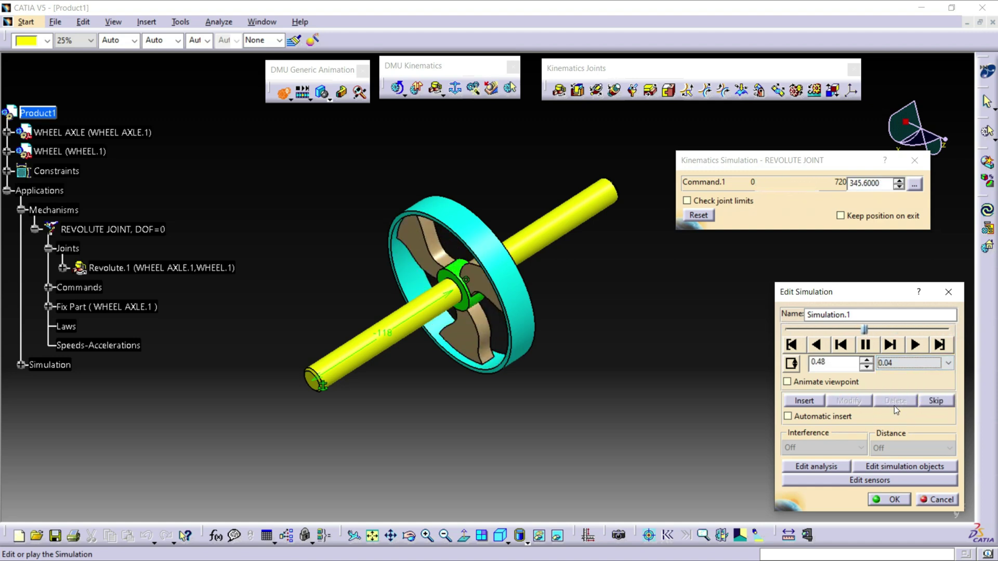